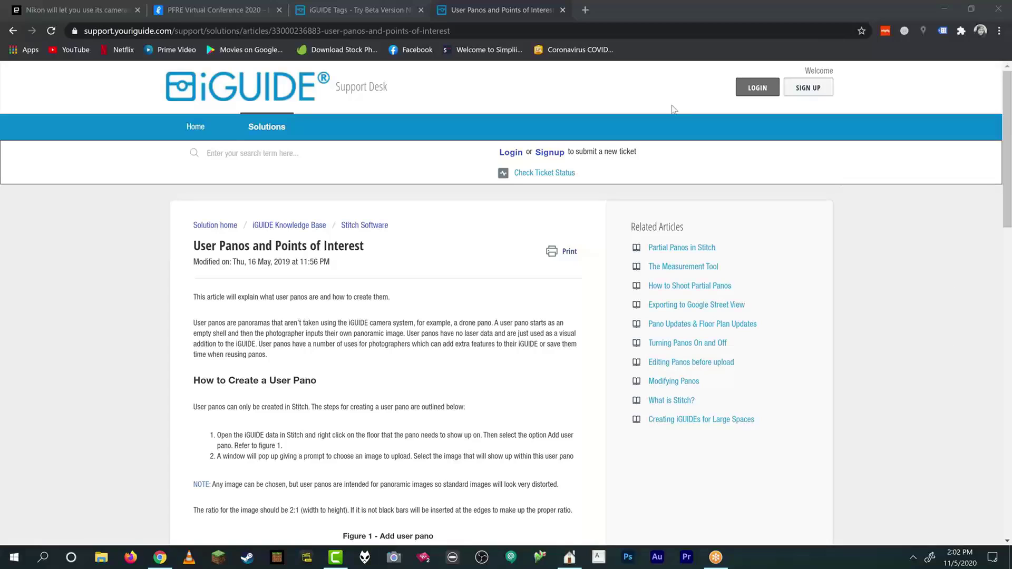
Step: Switch to the Engadget article on Nikon's webcam software and highlight its list of supported cameras
left_click(97, 9)
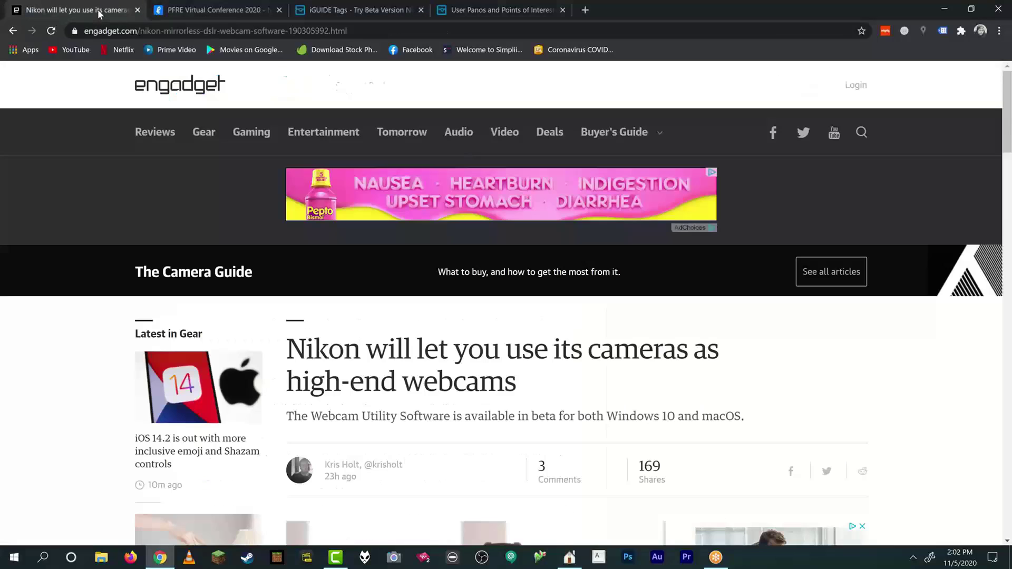
scroll(691, 296, "down", 2)
scroll(690, 297, "down", 2)
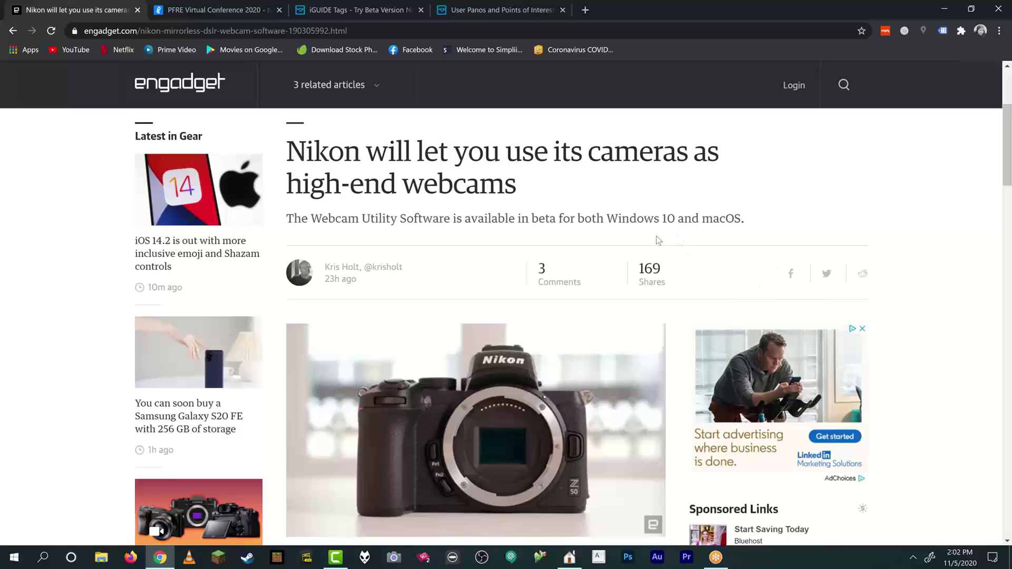
scroll(668, 241, "down", 9)
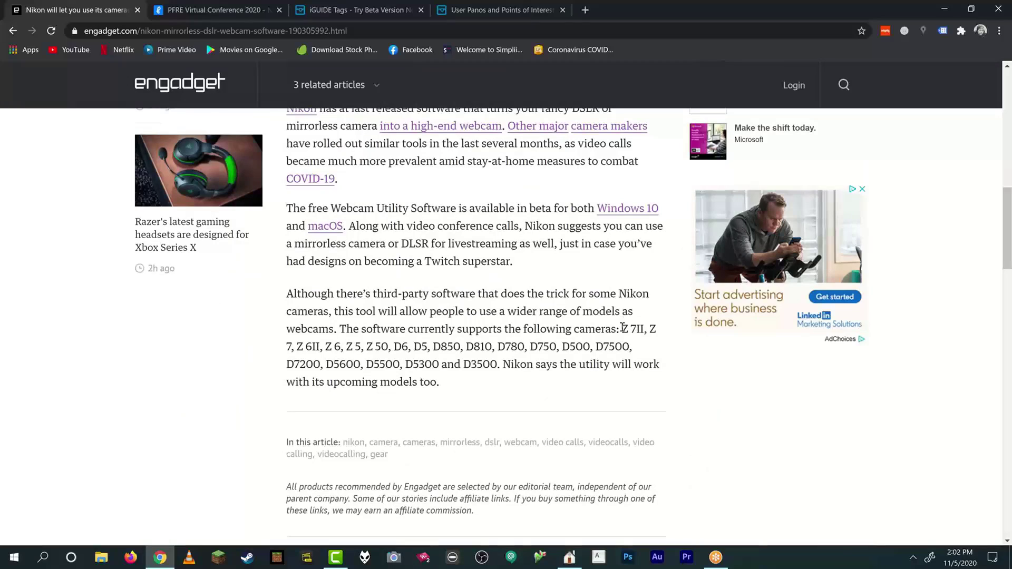
left_click_drag(622, 329, 497, 364)
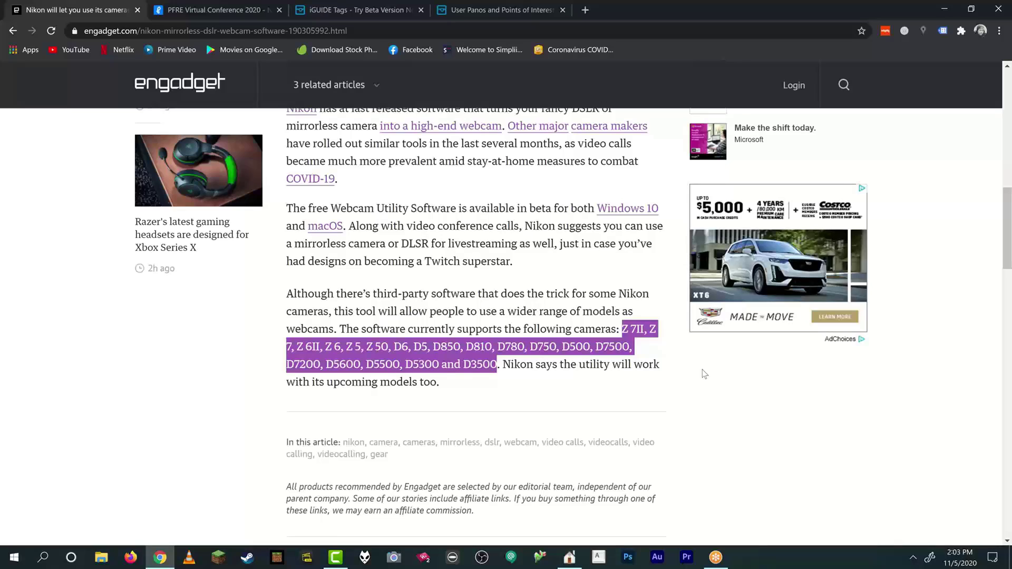
left_click(439, 353)
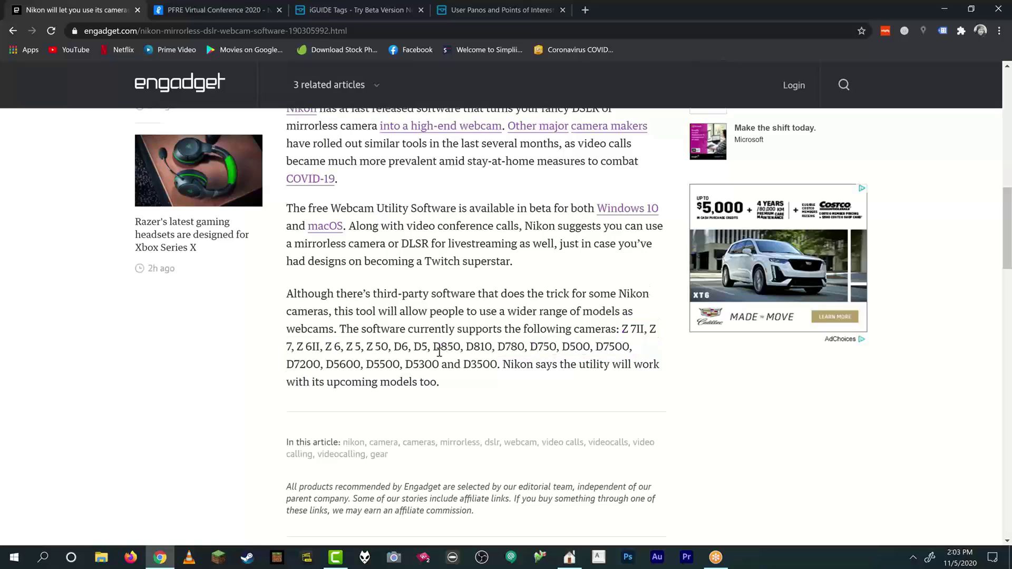
Step: Highlight the D750 in the supported camera list and review the article's text and camera photo again
double_click(541, 347)
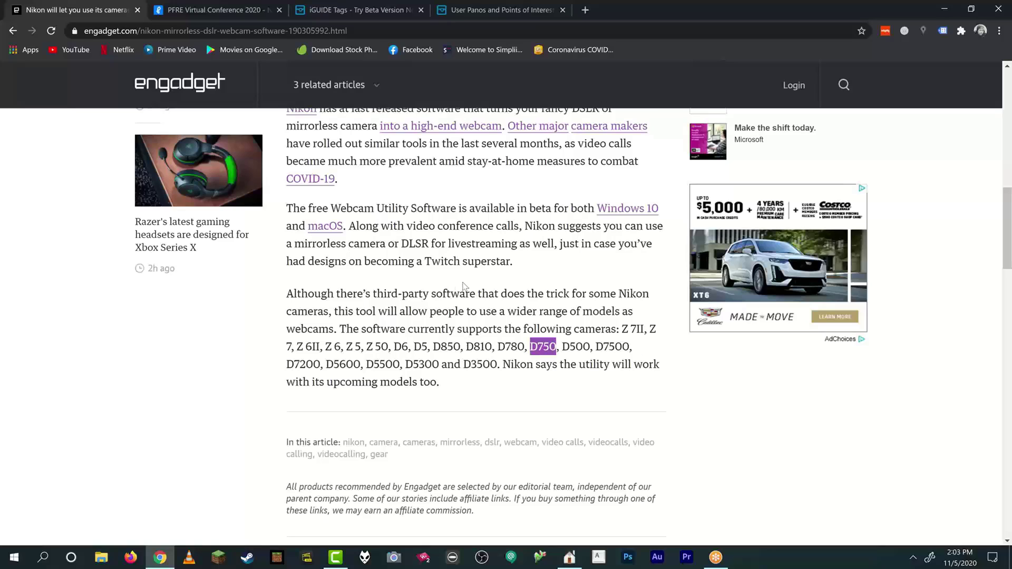
left_click(496, 329)
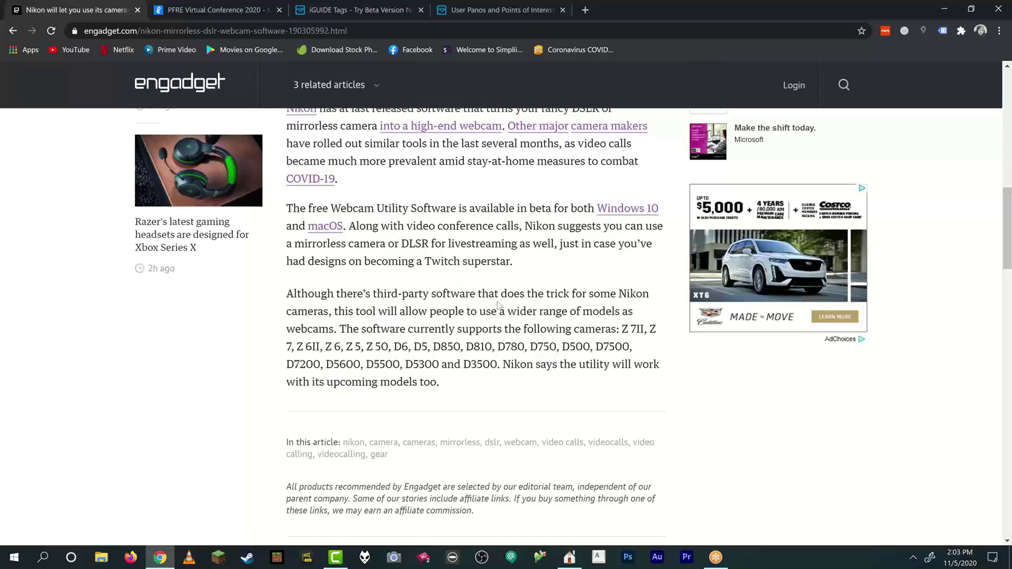
scroll(500, 305, "up", 8)
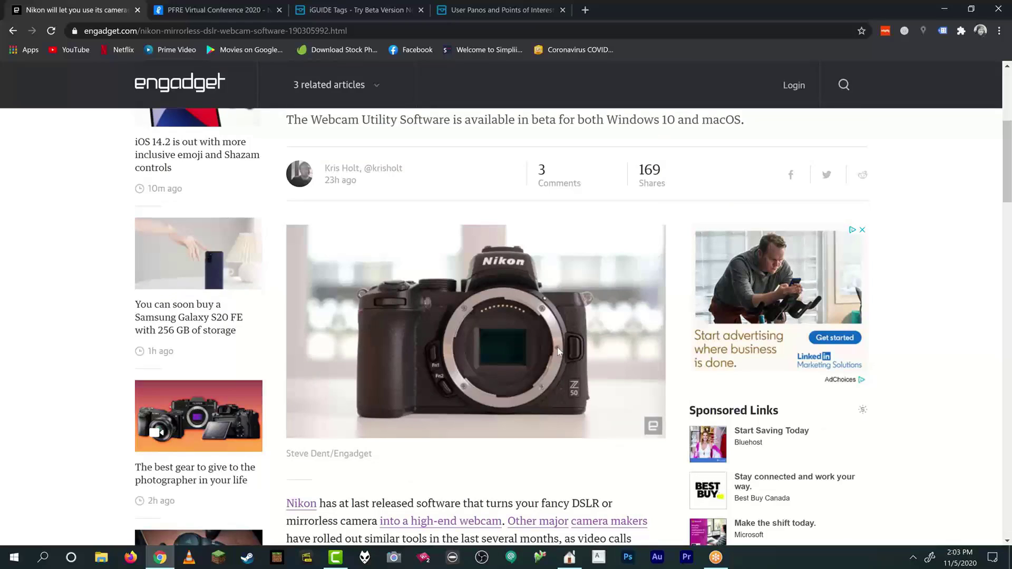
scroll(574, 357, "down", 8)
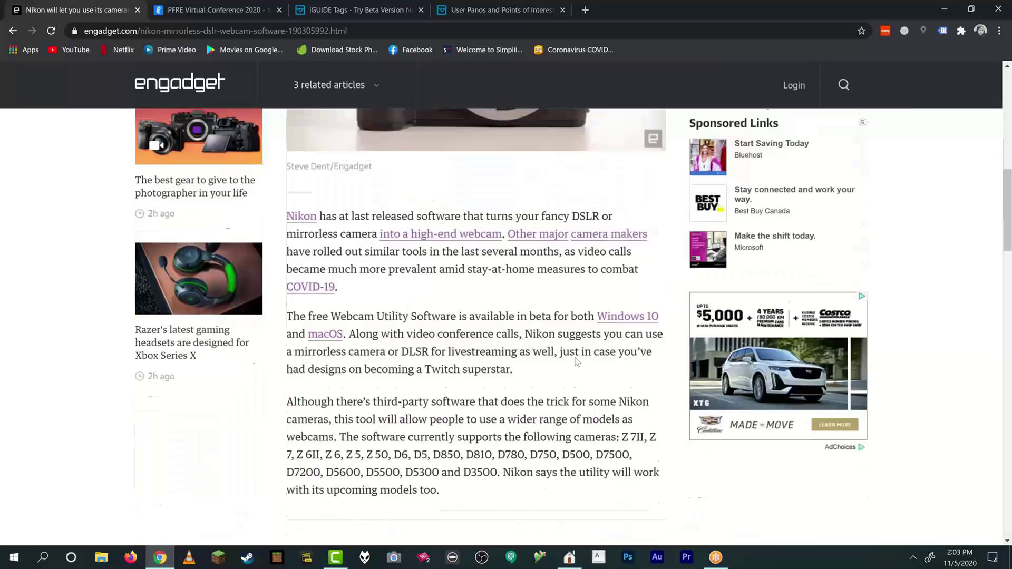
scroll(576, 362, "up", 2)
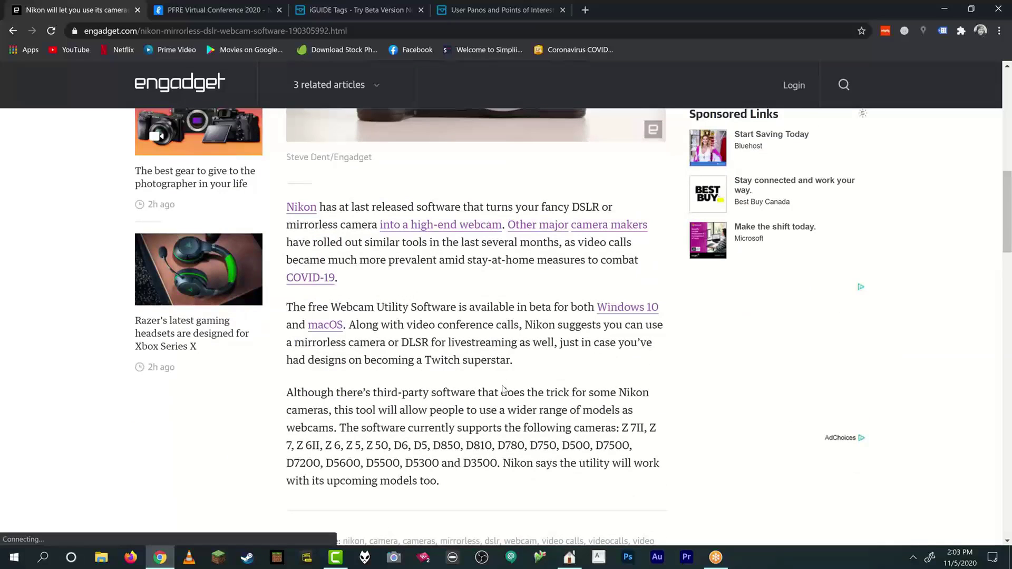
scroll(505, 391, "up", 6)
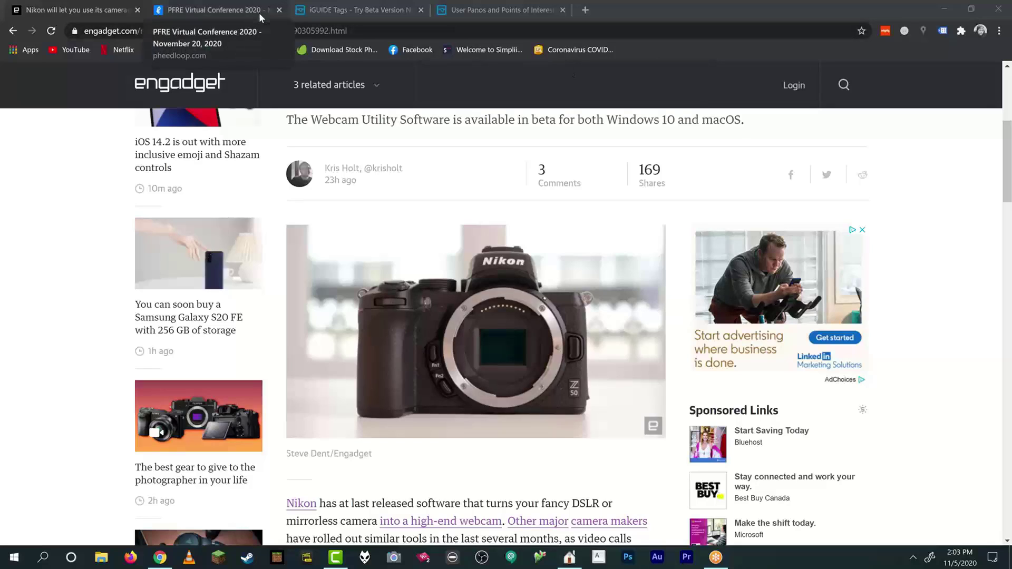
Step: Switch to the PFRE Virtual Conference 2020 page and review its dates, topics and pricing
left_click(210, 13)
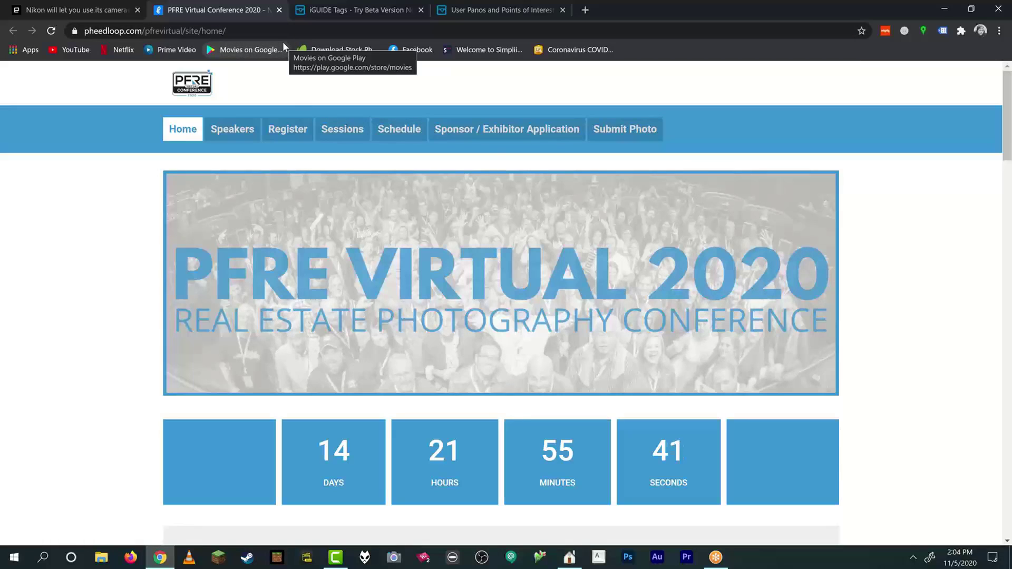
scroll(435, 204, "down", 3)
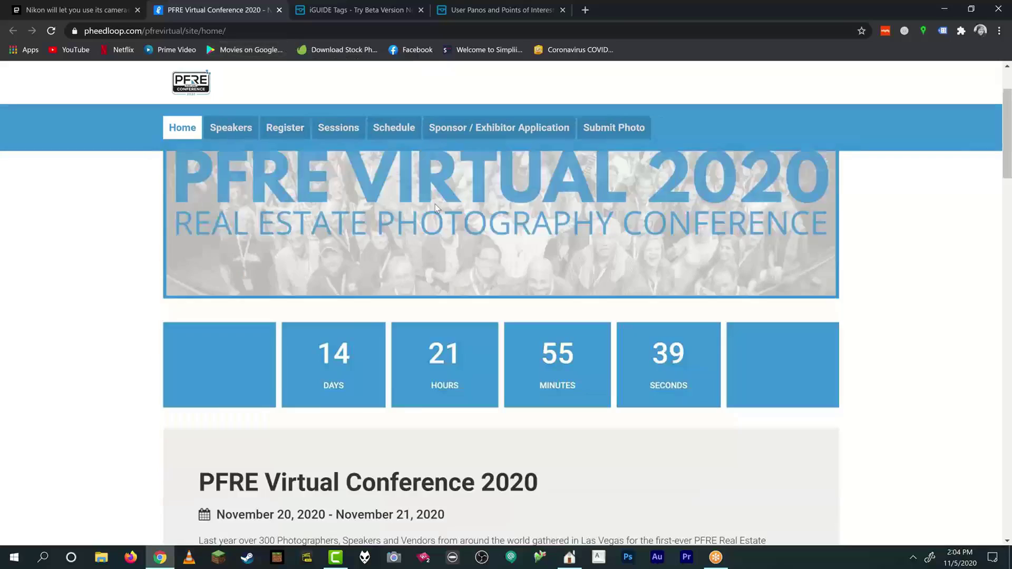
scroll(541, 312, "up", 3)
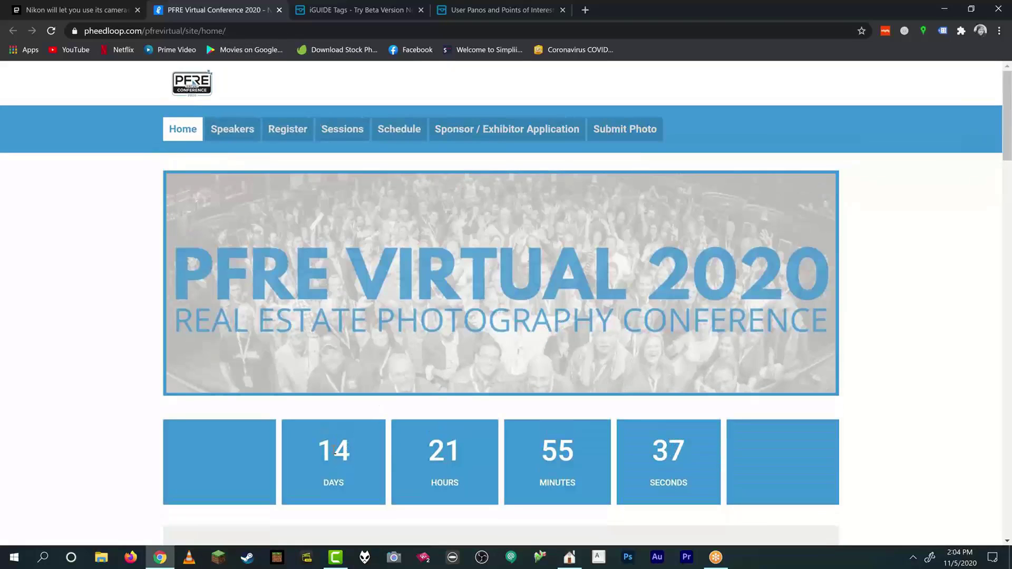
scroll(569, 399, "down", 10)
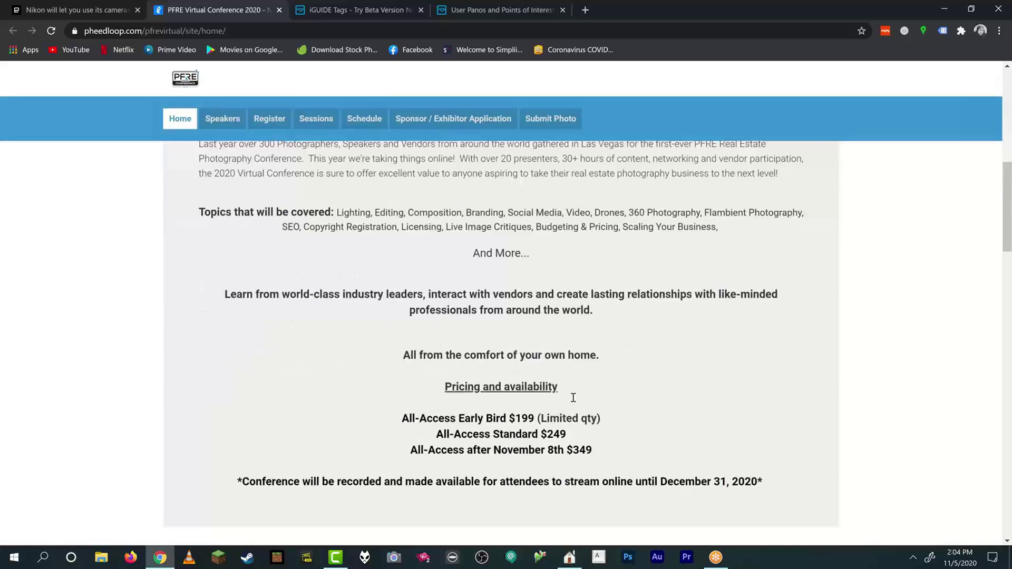
Step: Look through the speaker portraits on the conference home page
scroll(627, 411, "down", 2)
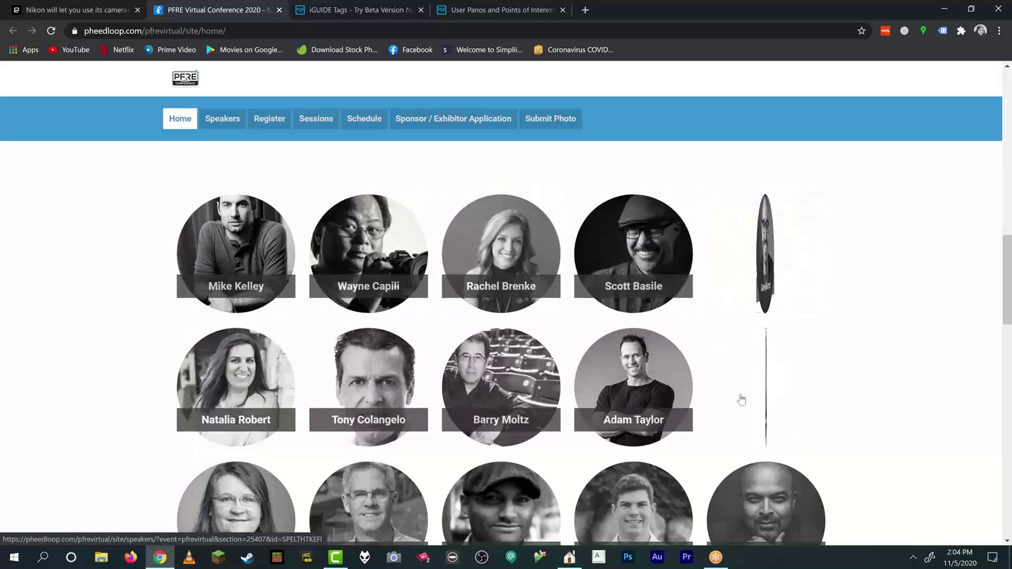
scroll(667, 407, "down", 4)
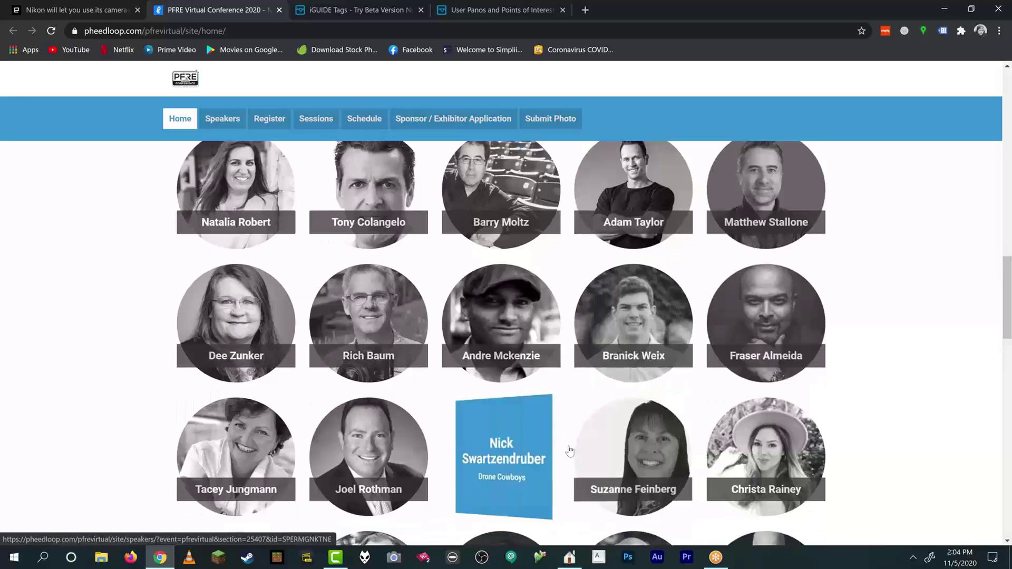
scroll(677, 390, "down", 5)
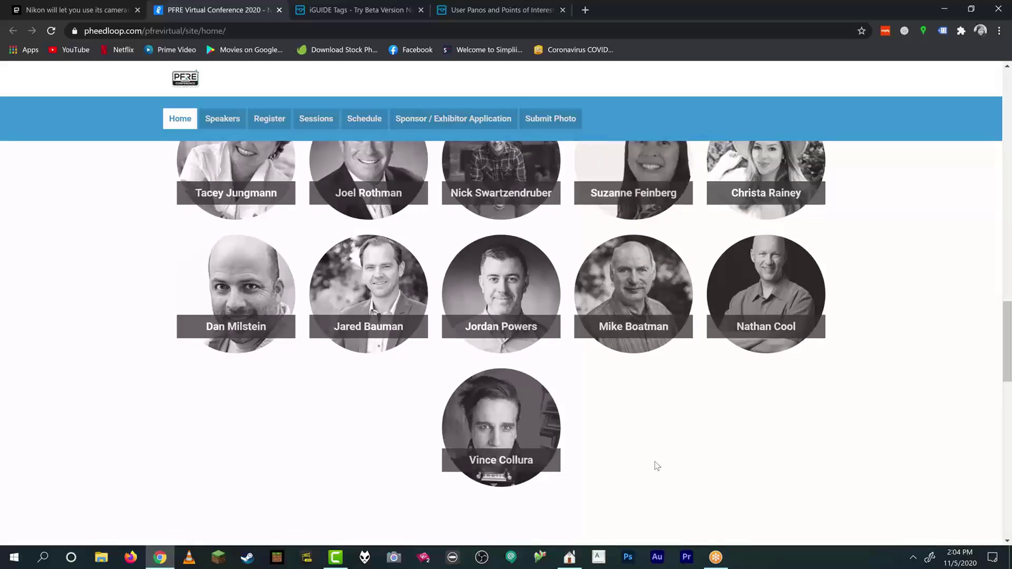
Step: Examine the conference's premier sponsors, speaker's panel sponsor and virtual vendor booths, and return to the page's beginning
scroll(653, 464, "down", 7)
scroll(701, 423, "up", 3)
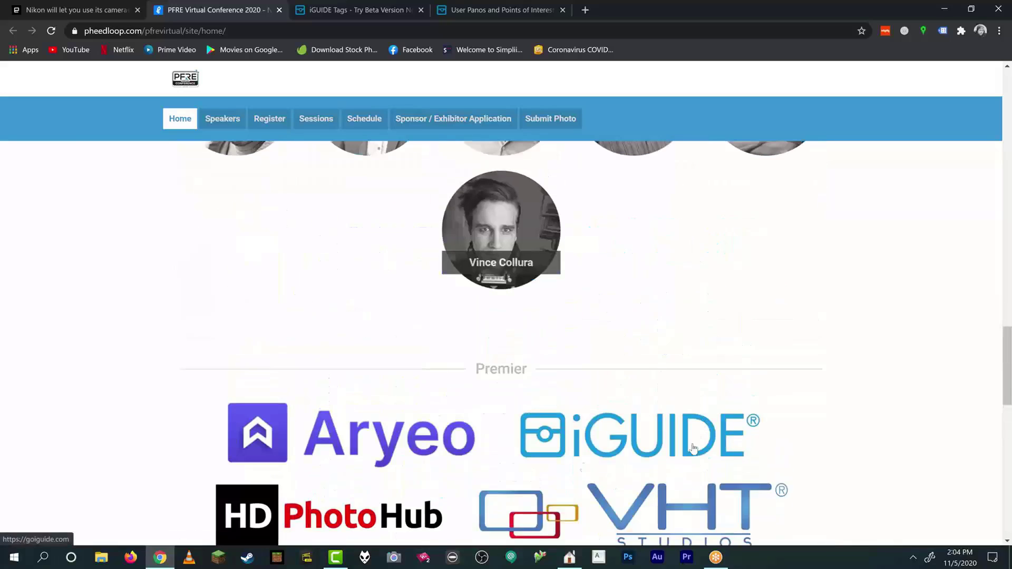
scroll(699, 380, "down", 2)
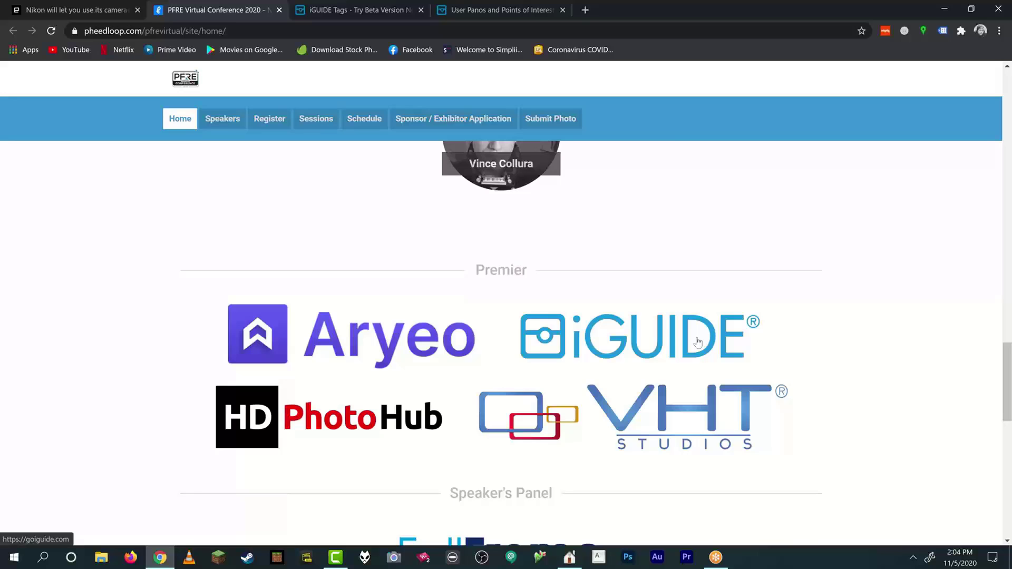
scroll(698, 343, "up", 2)
scroll(678, 346, "down", 9)
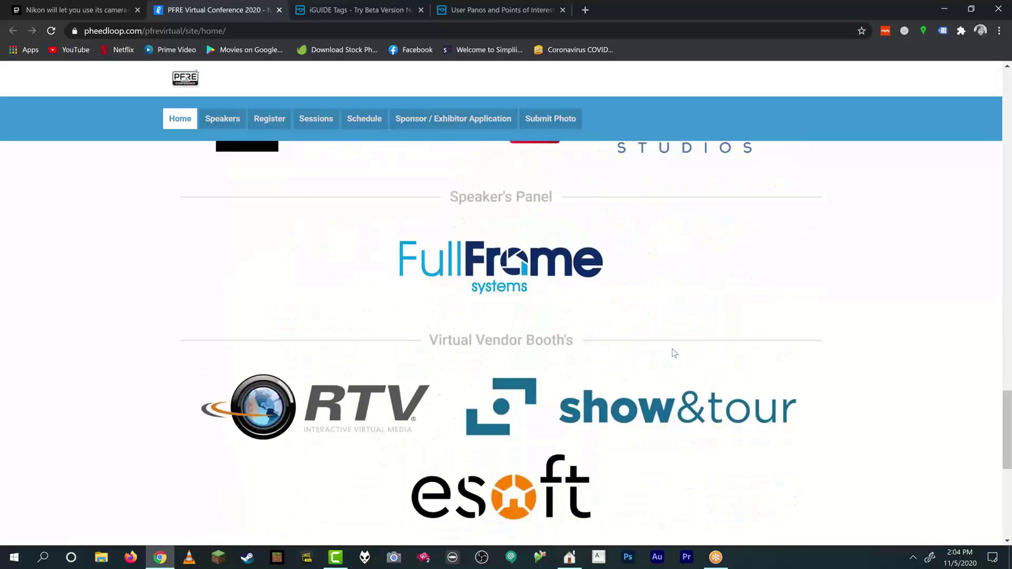
scroll(673, 352, "down", 4)
scroll(673, 353, "up", 15)
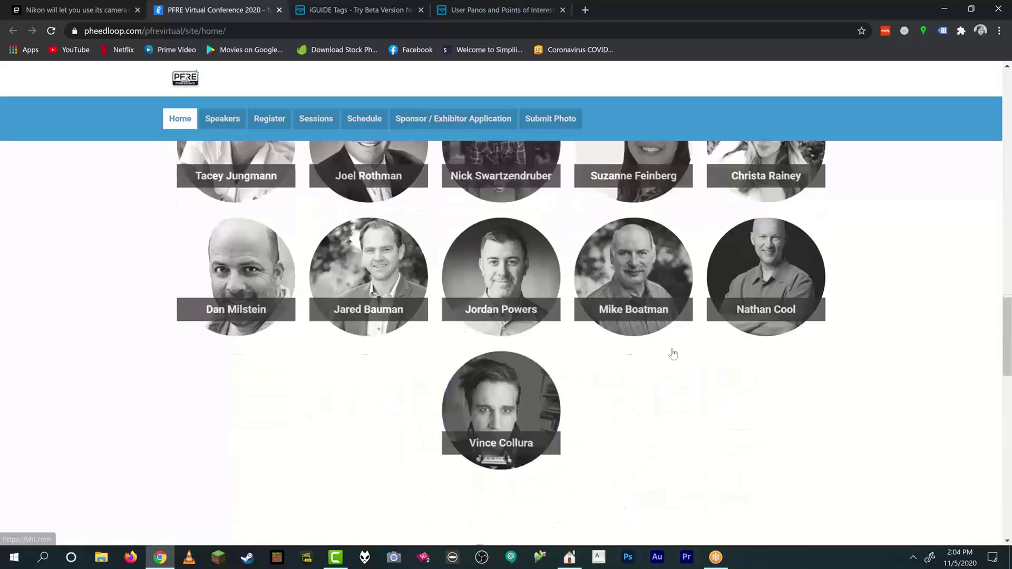
scroll(673, 353, "up", 5)
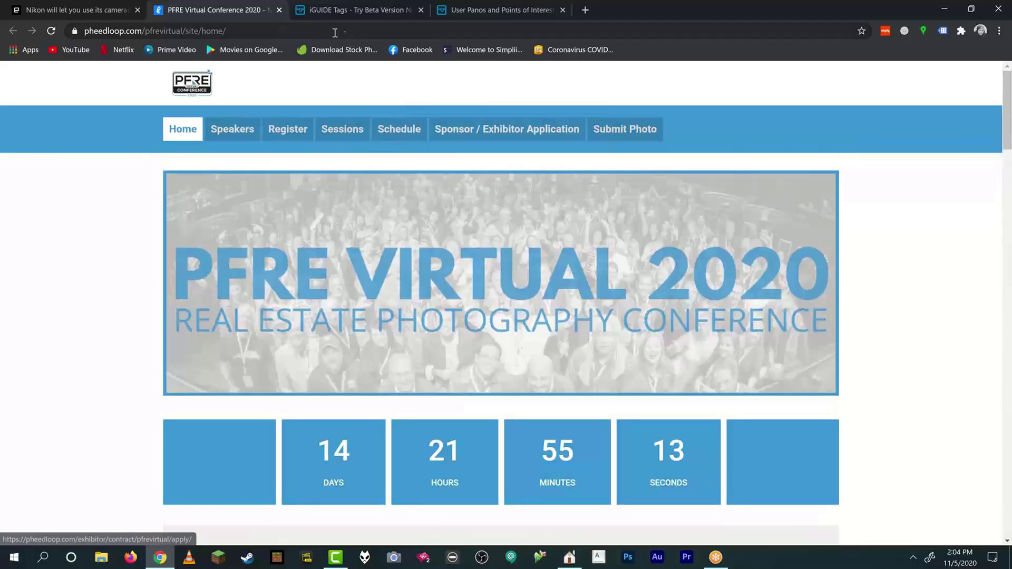
Step: Switch to the iGUIDE Tags beta forum post and inspect its Tag Editor picture at 150% zoom before restoring 100%
left_click(366, 8)
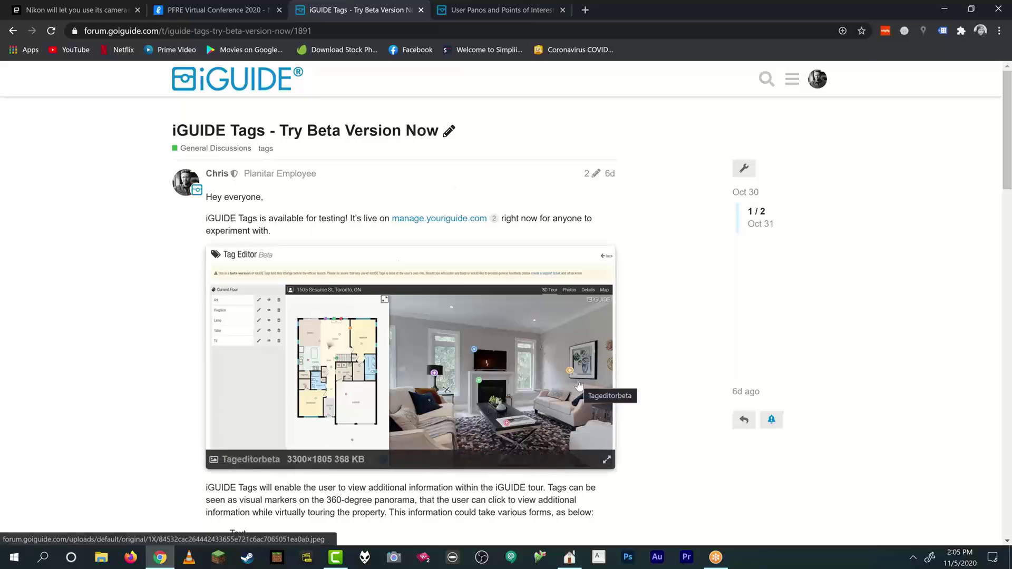
scroll(579, 384, "up", 3, "ctrl")
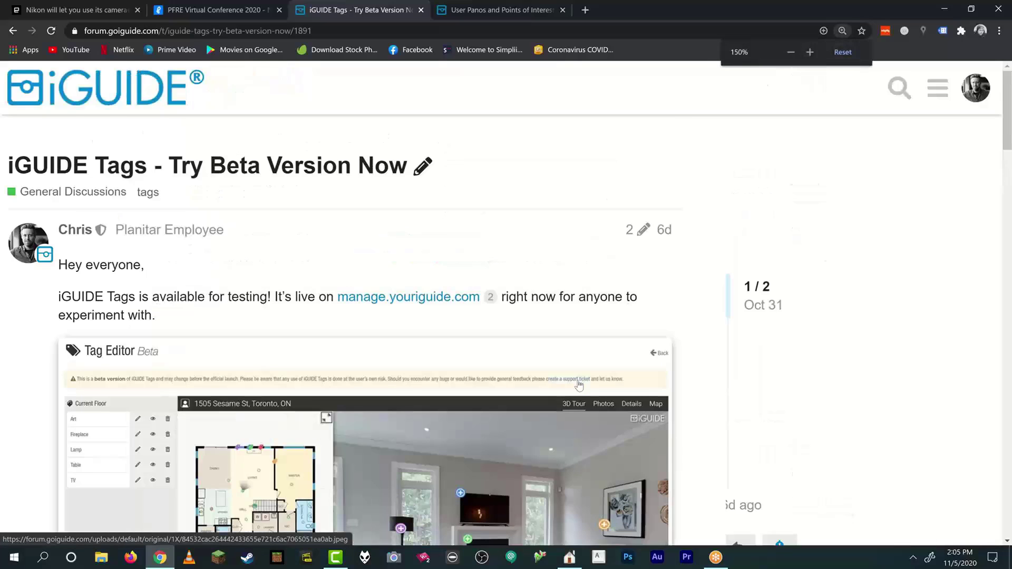
scroll(579, 384, "down", 4)
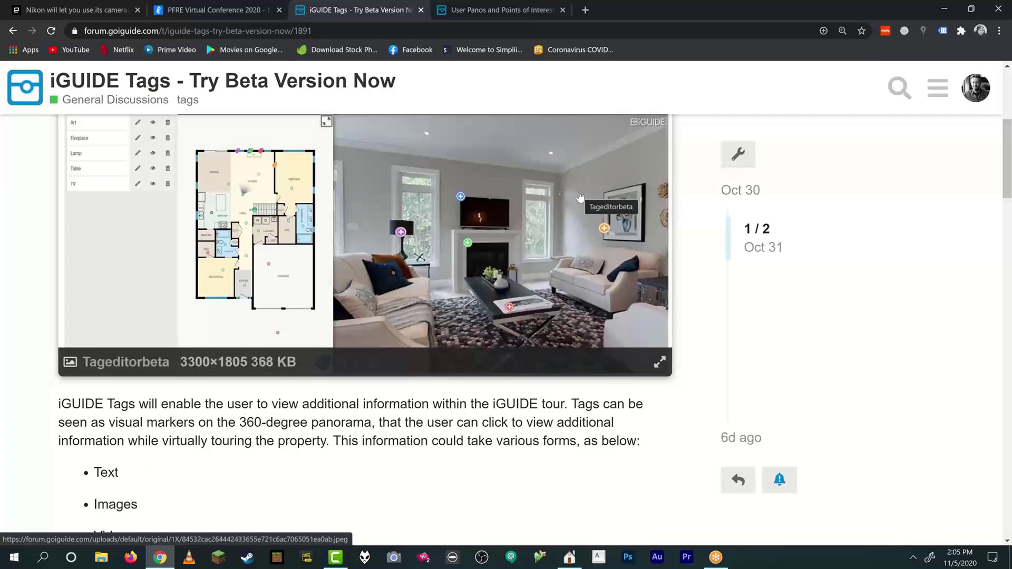
scroll(580, 197, "down", 3, "ctrl")
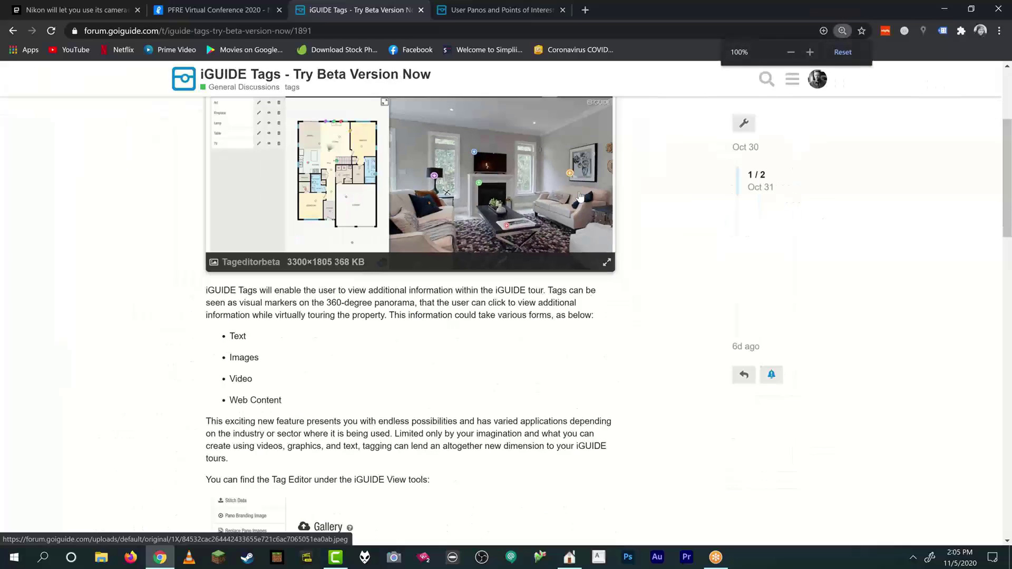
scroll(554, 251, "up", 4)
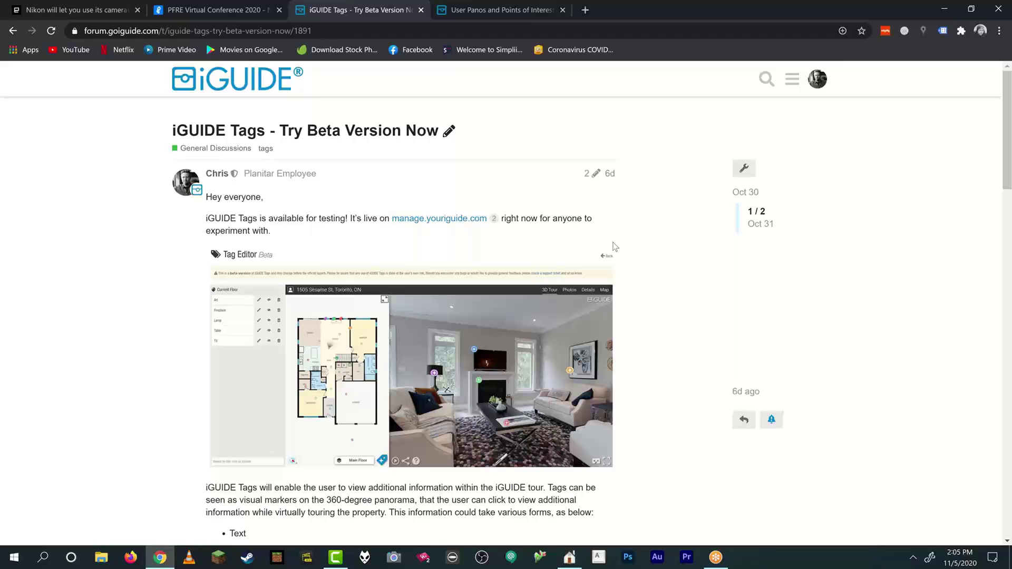
Step: Read the iGUIDE Tags post's supported content types, the Tag Editor's location and its usage instructions
scroll(553, 210, "down", 7)
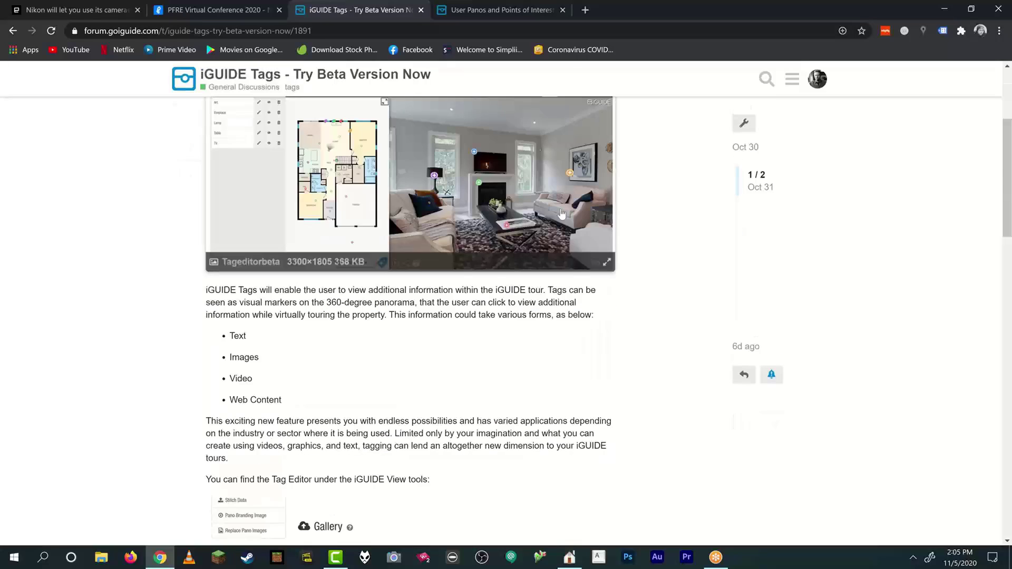
scroll(562, 225, "down", 5)
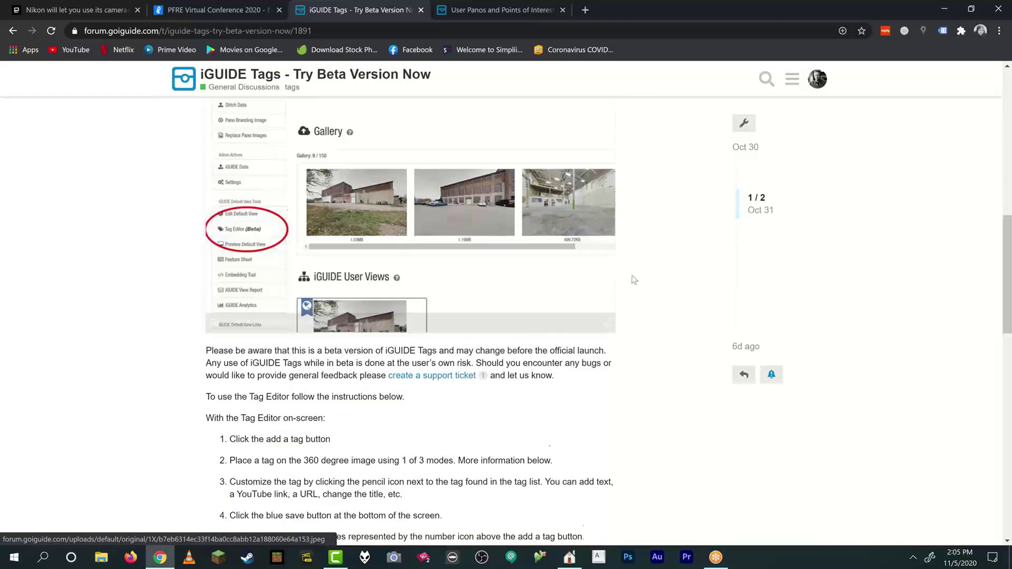
scroll(636, 281, "up", 2)
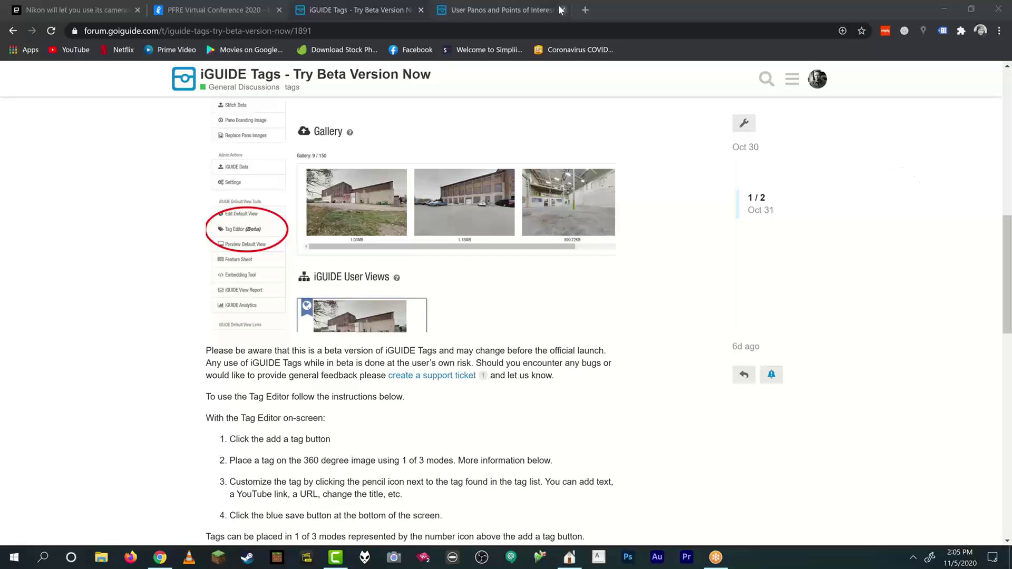
Step: Close the PFRE conference, iGUIDE Tags and Engadget pages, keeping only the User Panos and Points of Interest article open
left_click(280, 10)
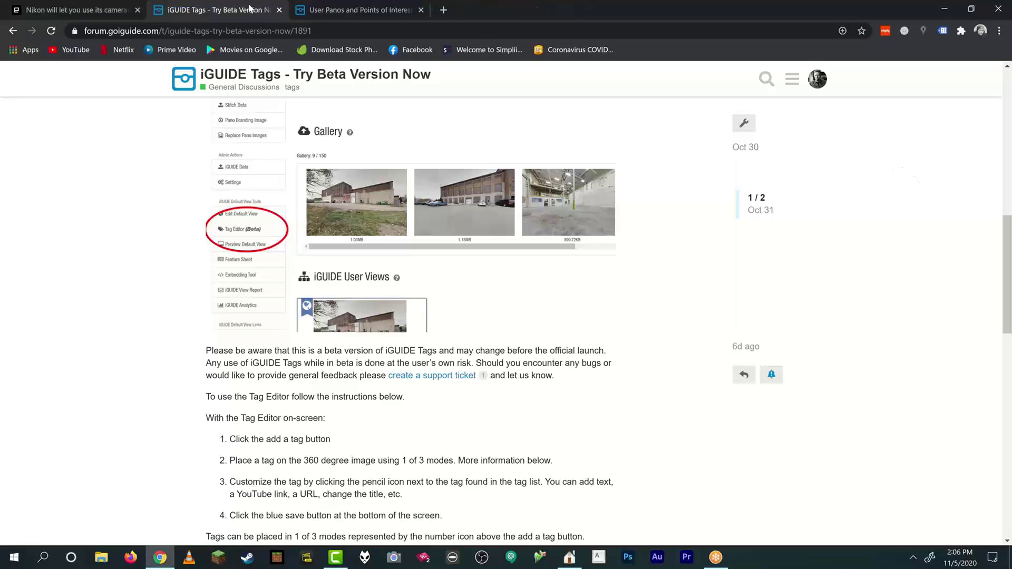
left_click(331, 10)
left_click(236, 11)
left_click(280, 11)
left_click(135, 10)
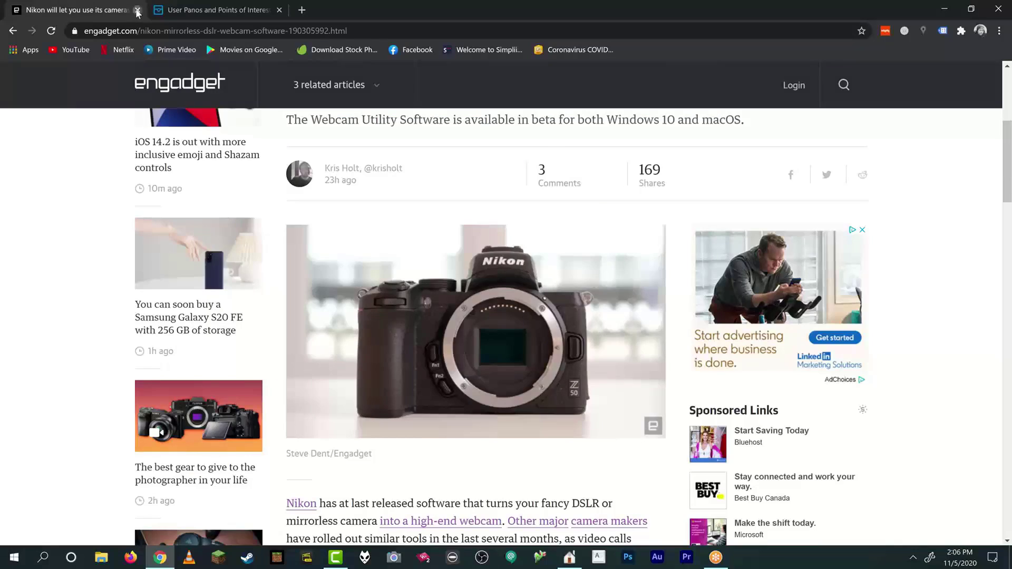
left_click(138, 11)
scroll(507, 314, "down", 2)
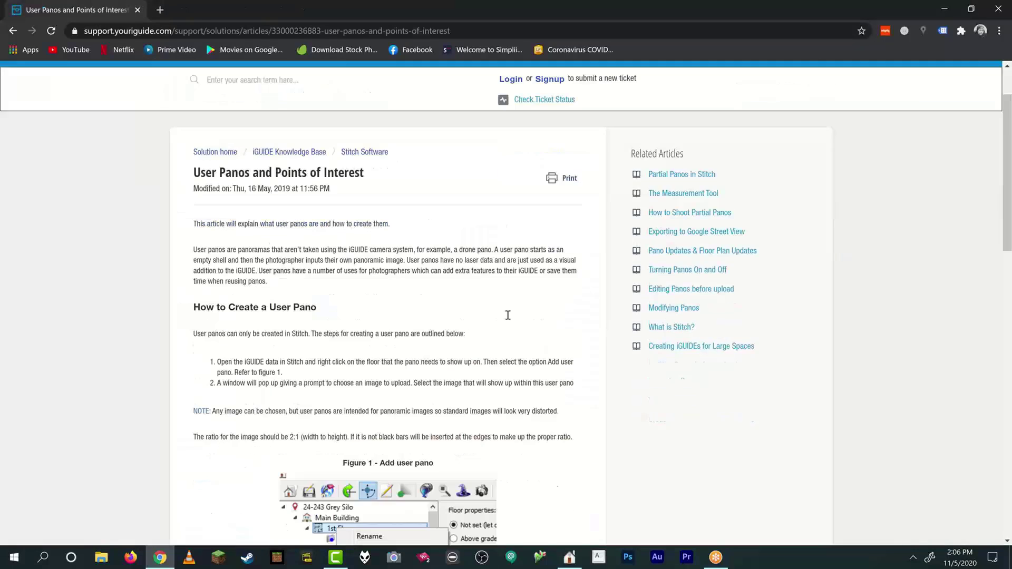
scroll(507, 314, "up", 2)
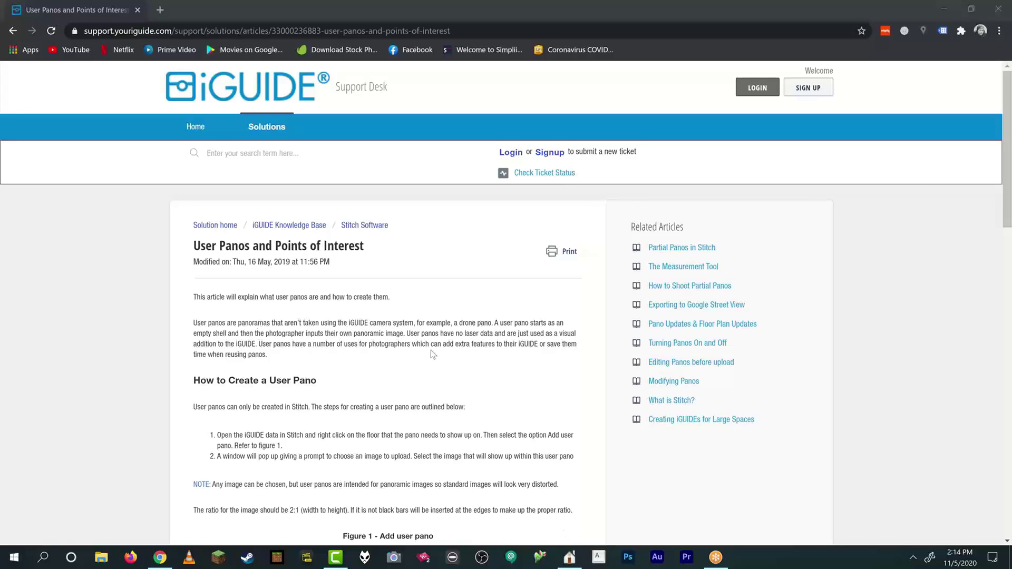
Step: Skim the User Panos and Points of Interest article from its creation instructions to reusing past panos, and return to its beginning
scroll(437, 341, "down", 5)
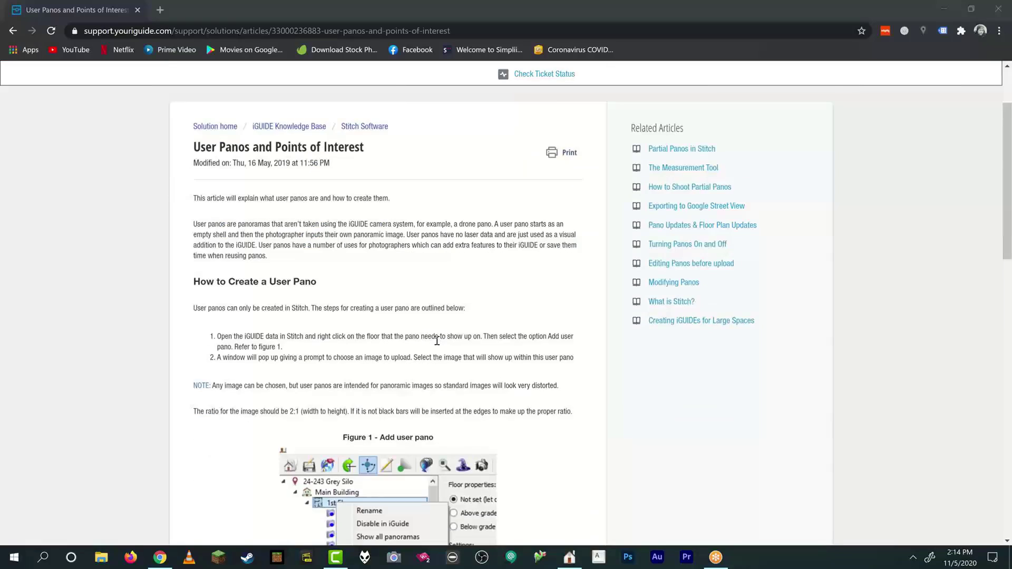
scroll(469, 391, "down", 10)
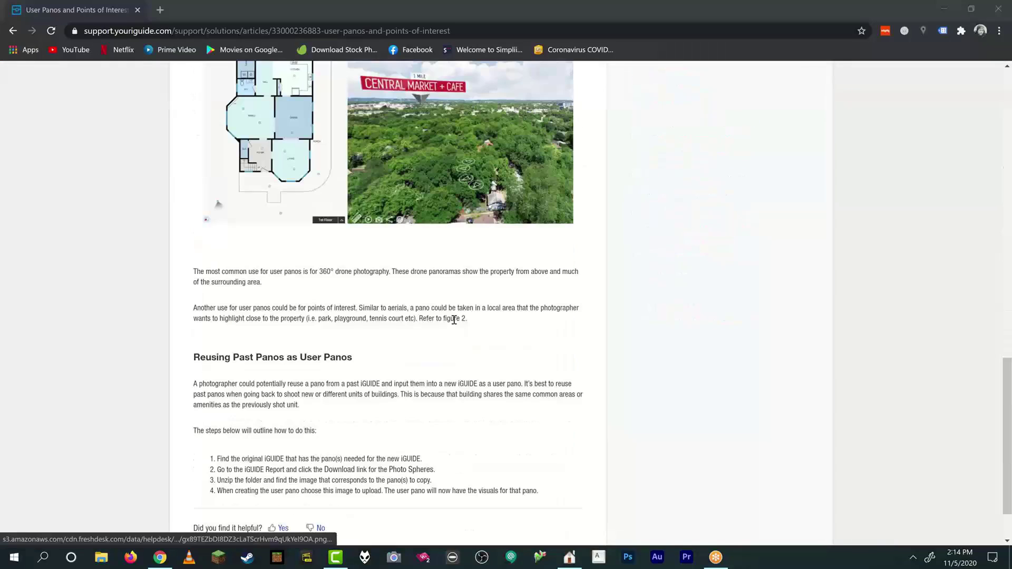
scroll(453, 320, "up", 15)
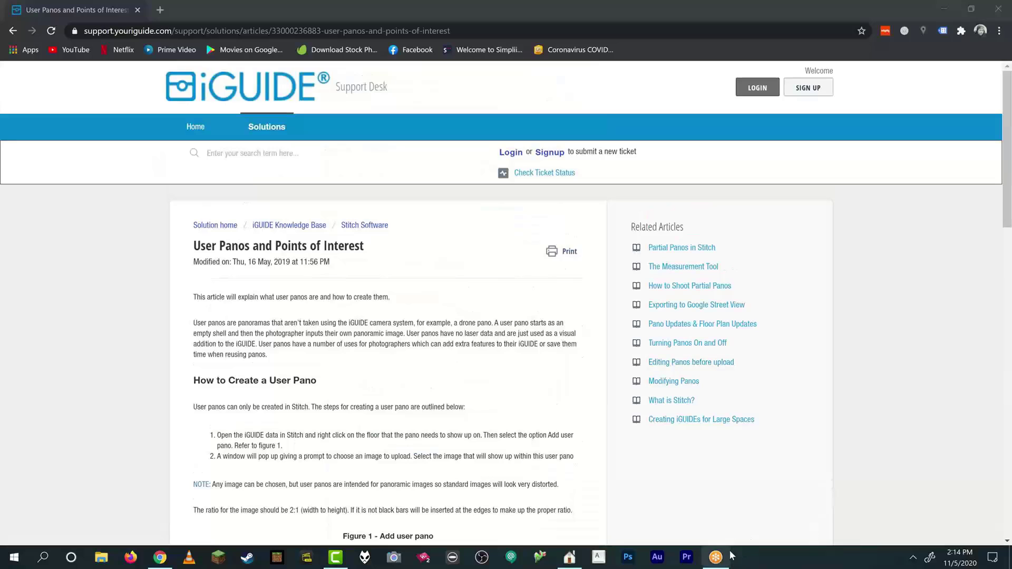
Step: Switch to Planitar Stitch and view panorama 007 on the Main Floor of Model 1
left_click(569, 559)
scroll(535, 314, "up", 2)
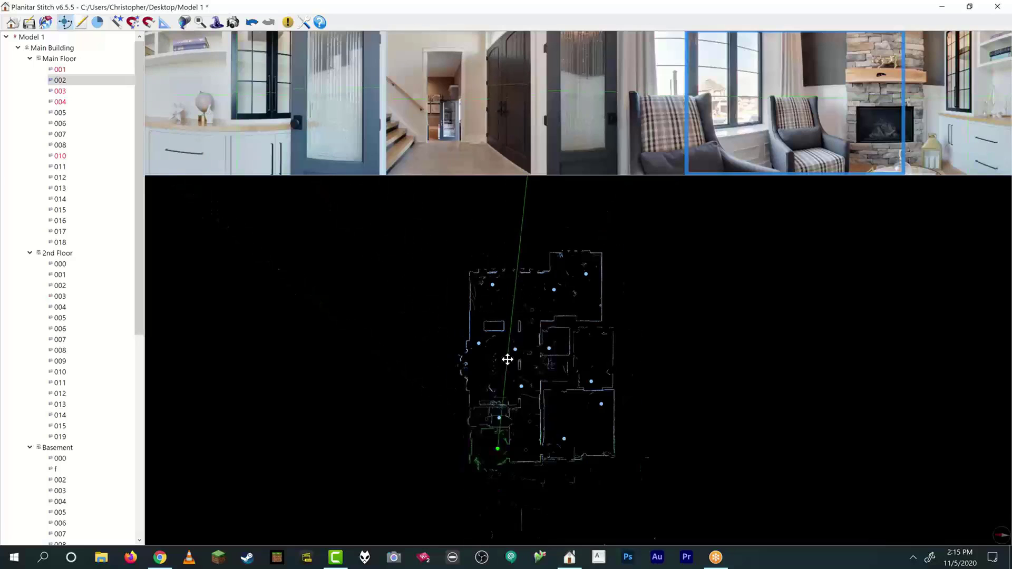
left_click(60, 134)
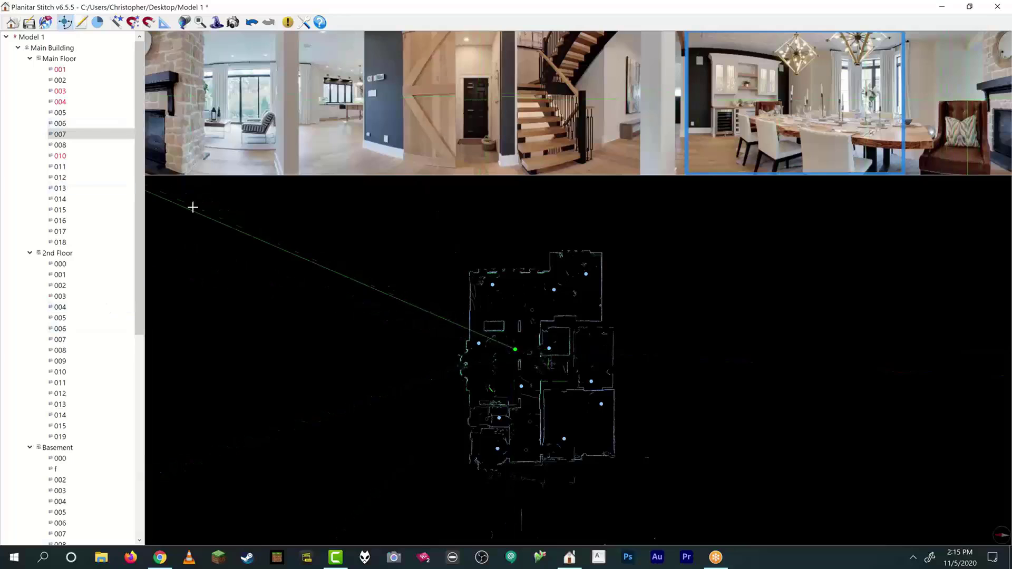
Step: Add a user pano to the Main Floor using the aerial image from the Desktop folder
right_click(64, 59)
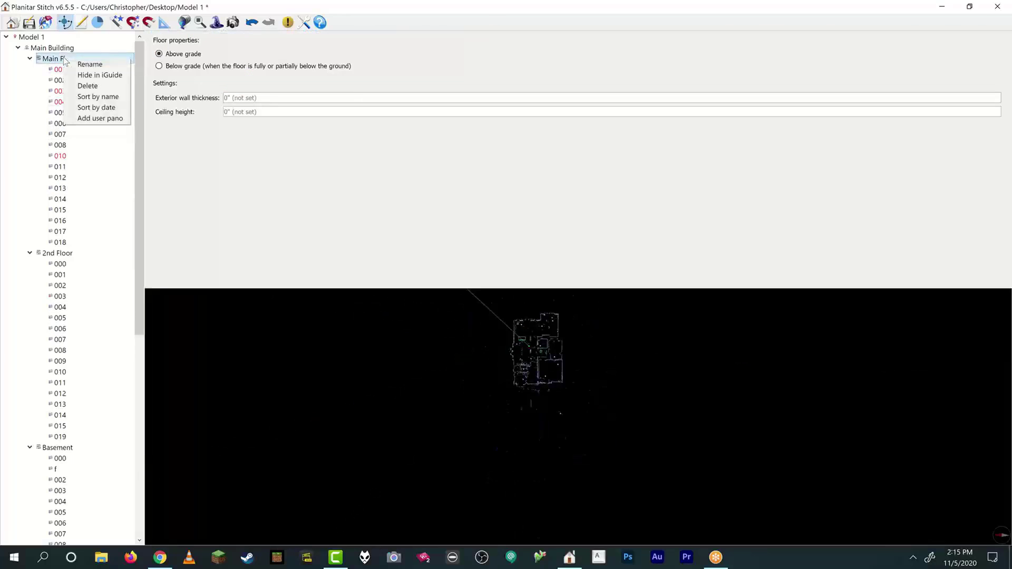
left_click(109, 120)
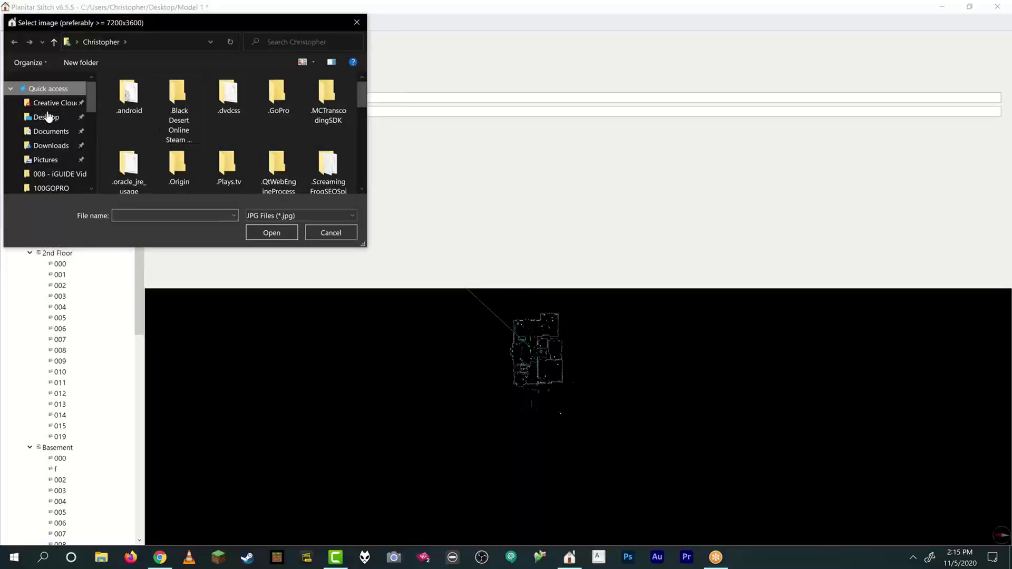
left_click(46, 117)
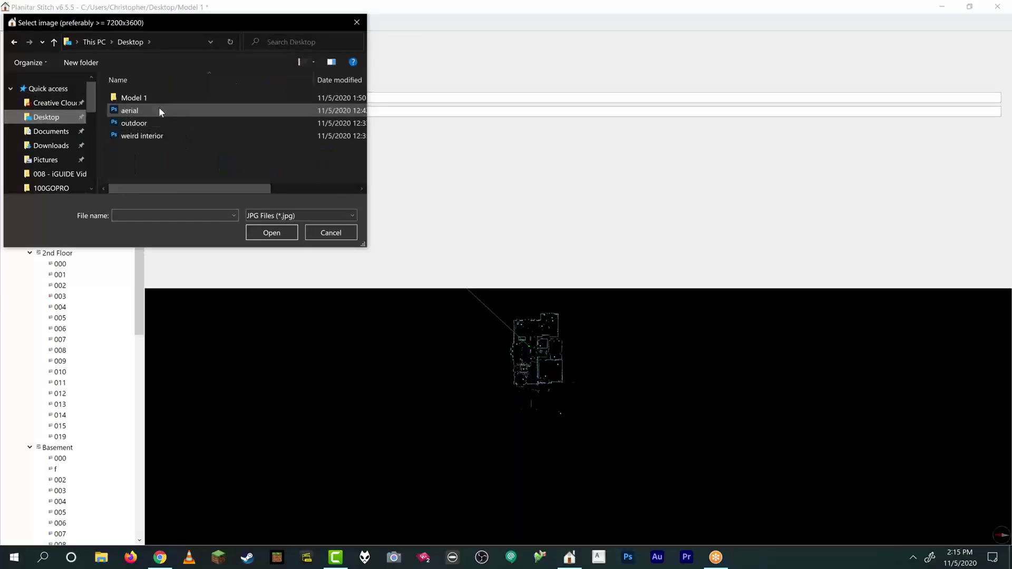
mouse_move(162, 117)
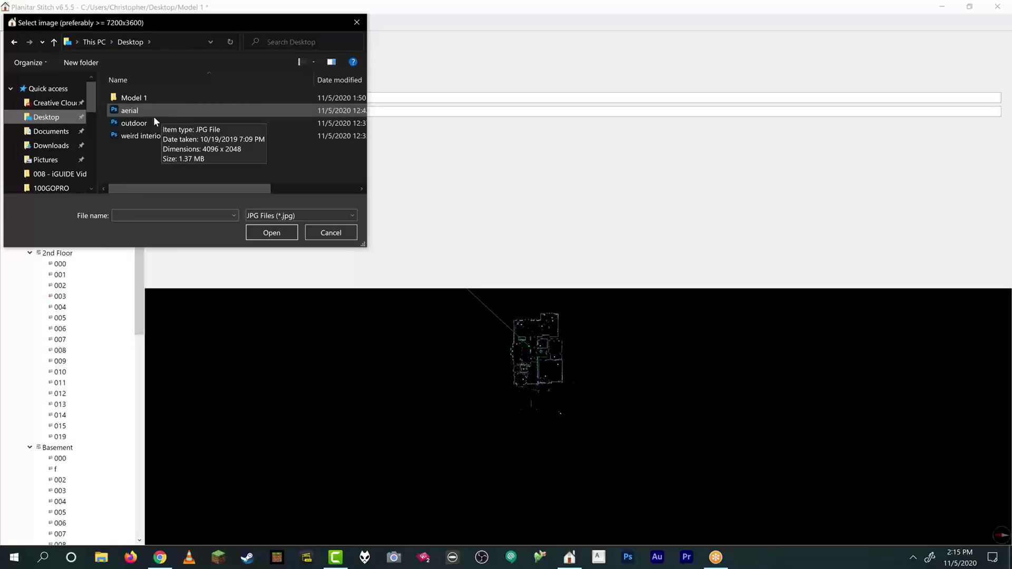
left_click(138, 111)
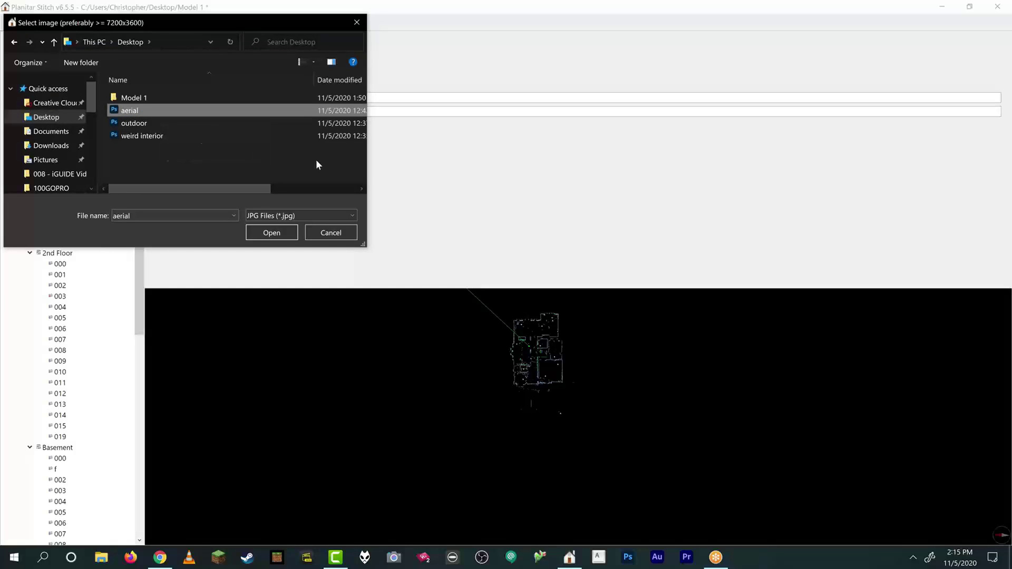
left_click(271, 232)
Step: View Main Floor panorama 018 and inspect the aerial user pano's image from sky to ground
left_click(62, 243)
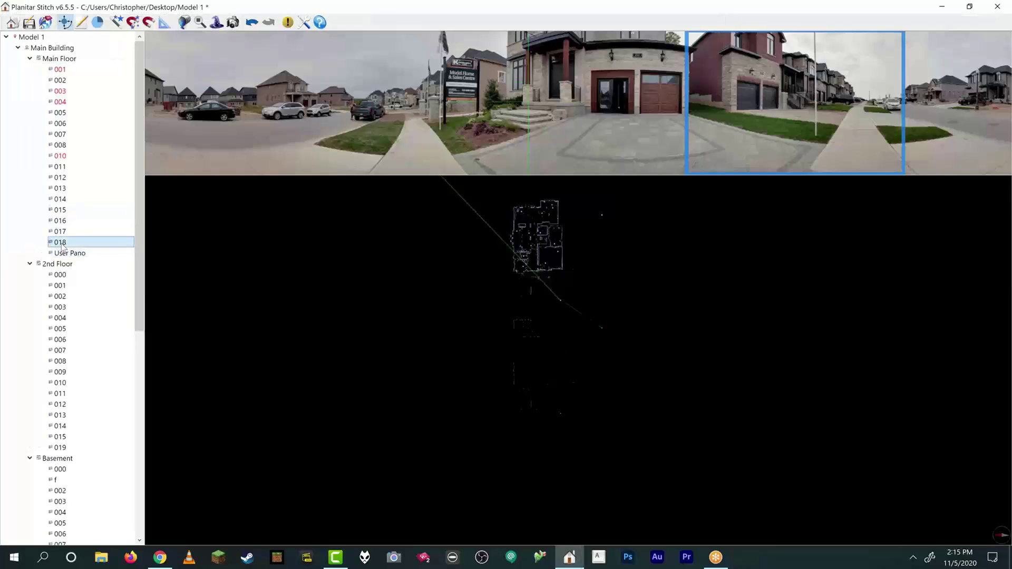
left_click(65, 253)
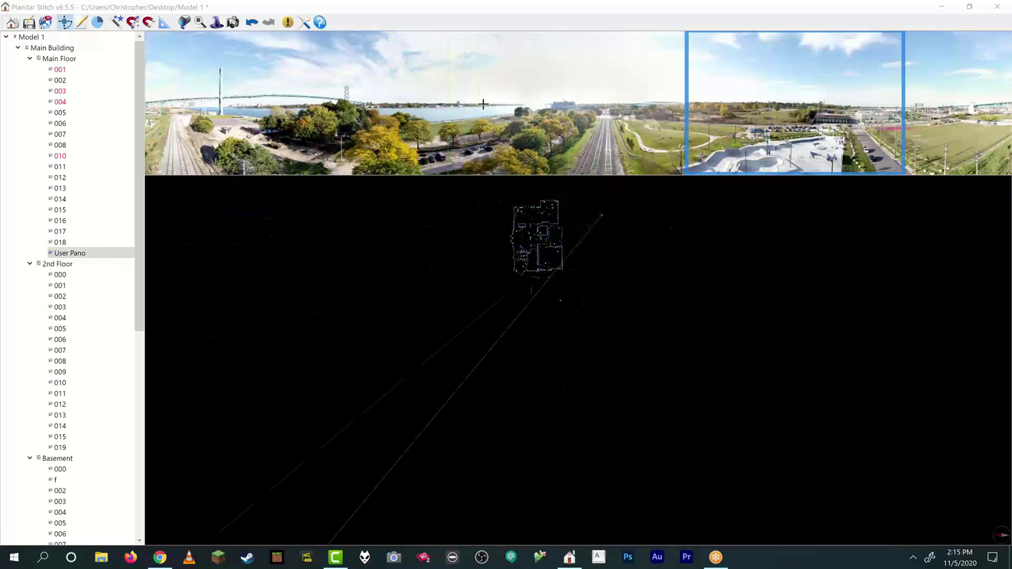
scroll(483, 104, "down", 2)
scroll(508, 97, "up", 4)
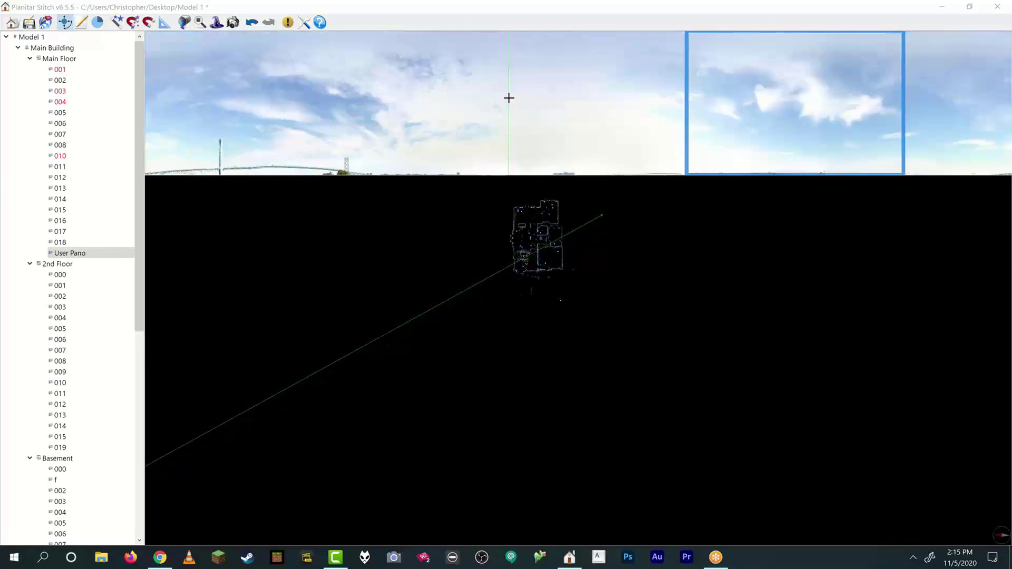
scroll(509, 98, "down", 2)
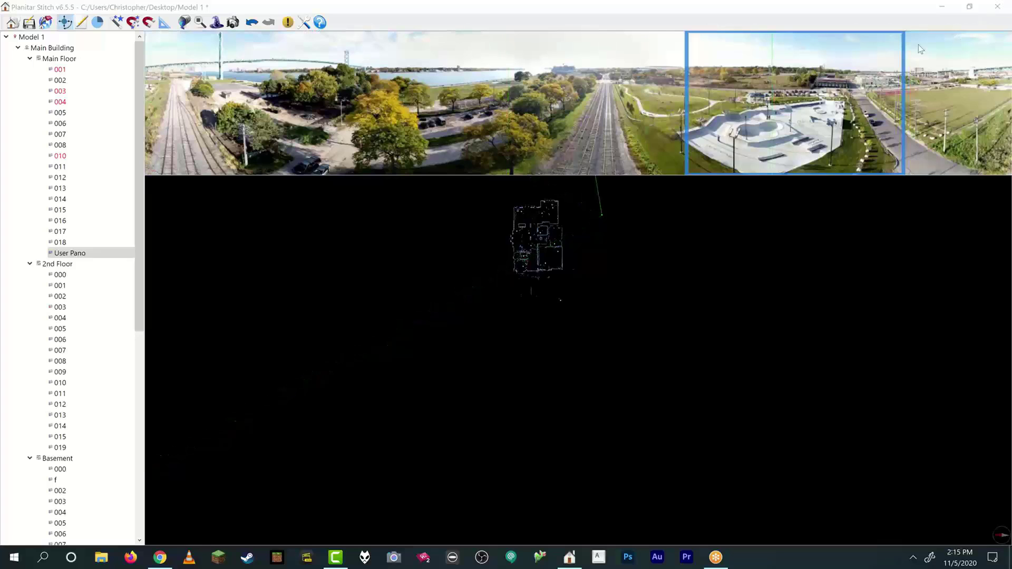
Step: Look around the aerial user pano in Take Snapshots at different angles and fields of view, and close it without capturing
left_click(234, 24)
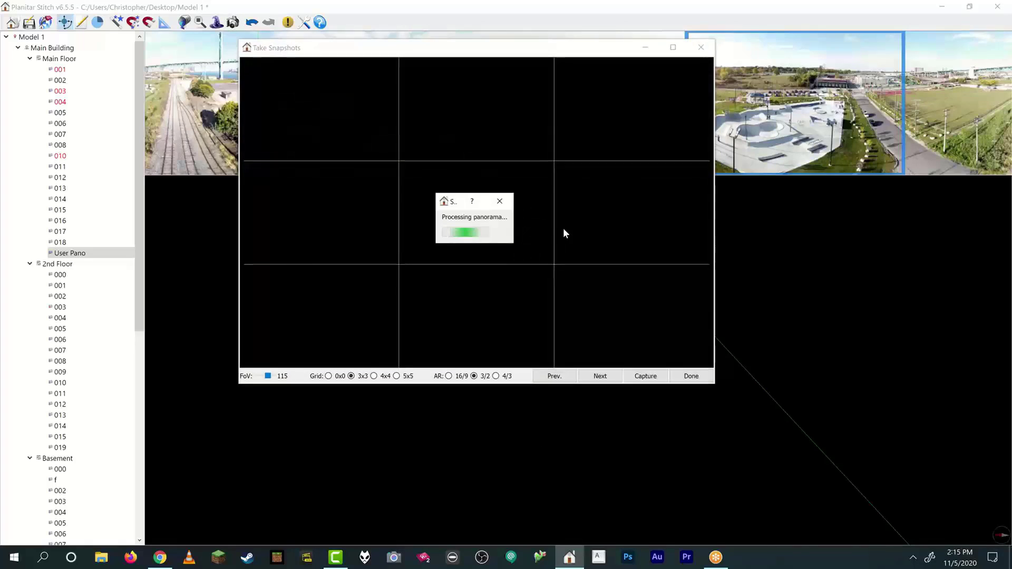
left_click_drag(644, 246, 488, 270)
scroll(470, 275, "down", 4)
scroll(470, 275, "up", 6)
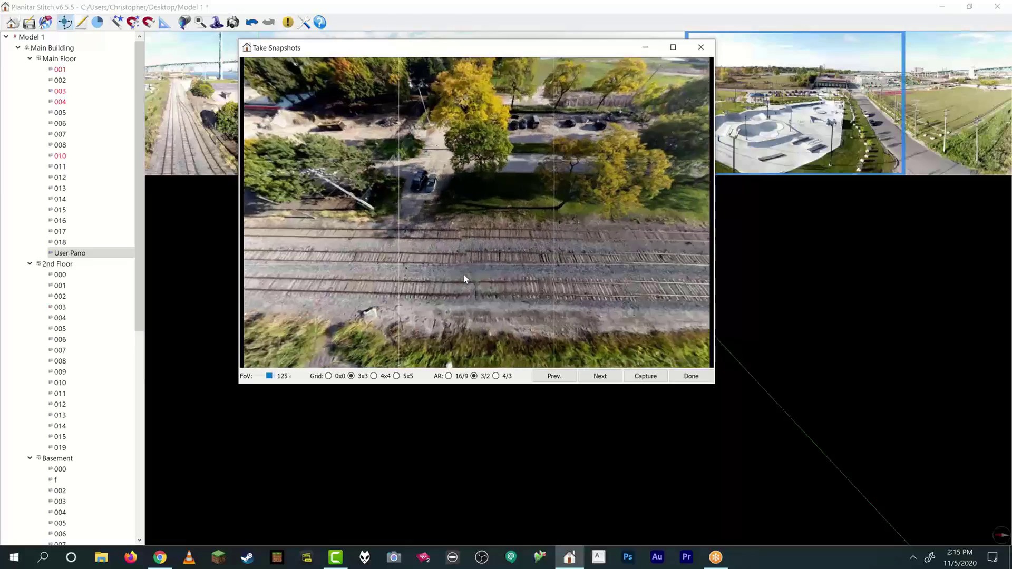
scroll(471, 280, "down", 4)
left_click_drag(390, 219, 496, 263)
scroll(495, 261, "up", 5)
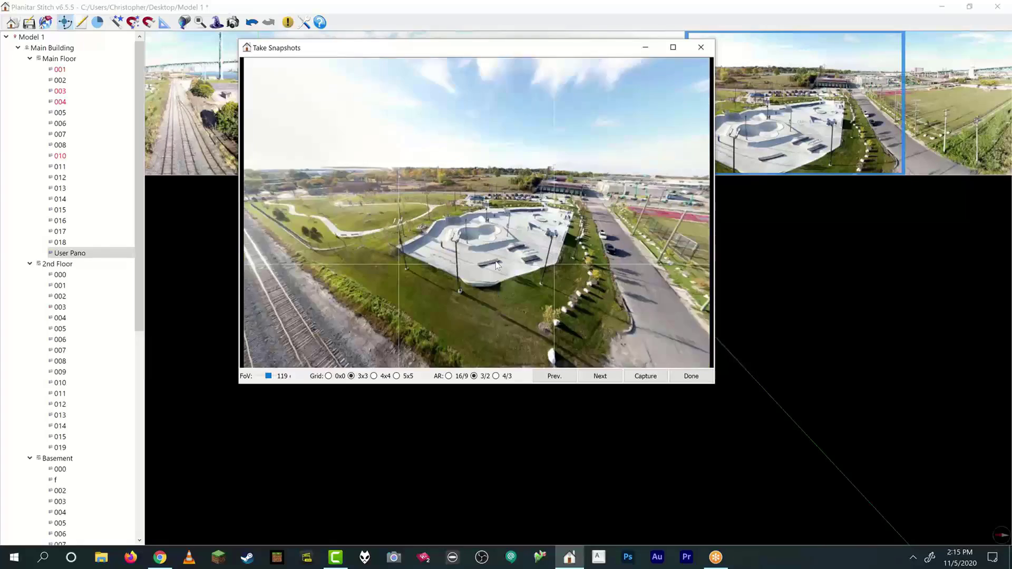
scroll(505, 268, "down", 5)
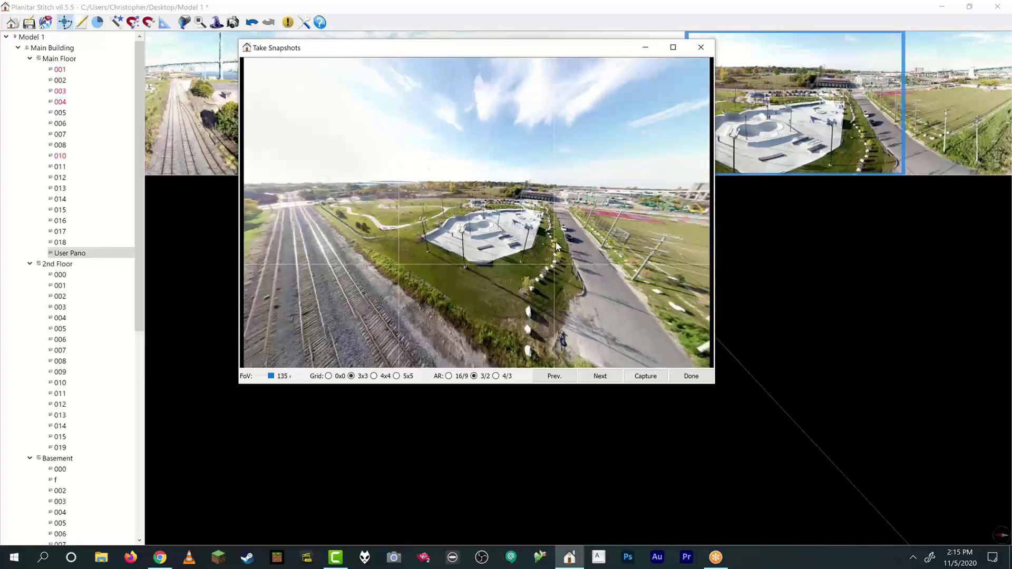
left_click_drag(632, 207, 554, 183)
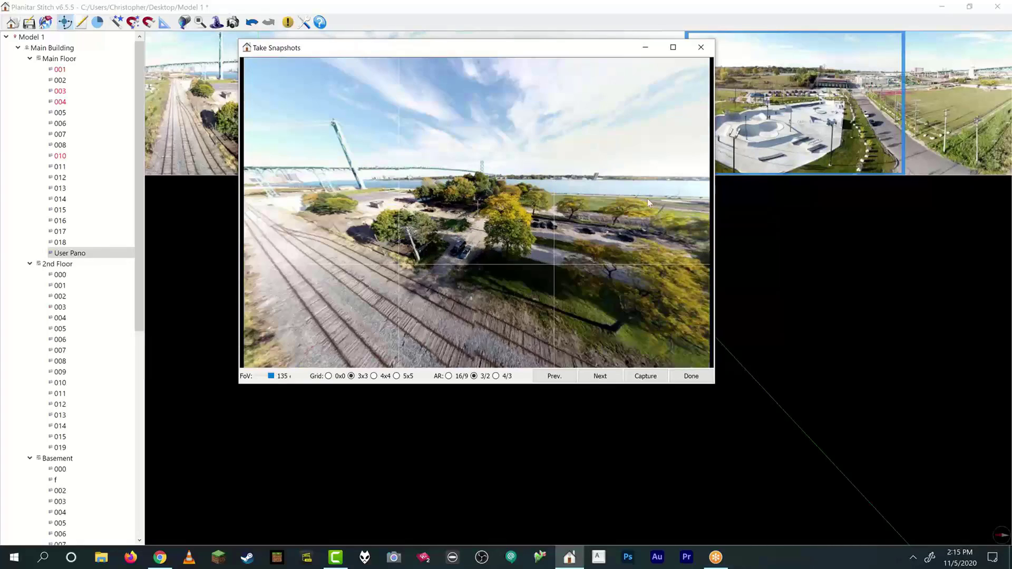
left_click_drag(647, 203, 569, 190)
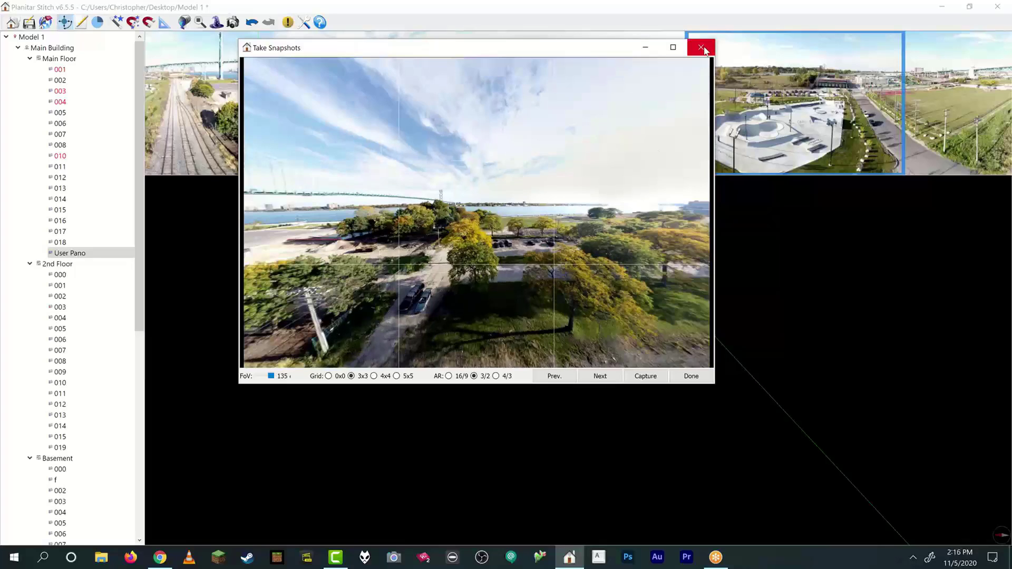
left_click(702, 48)
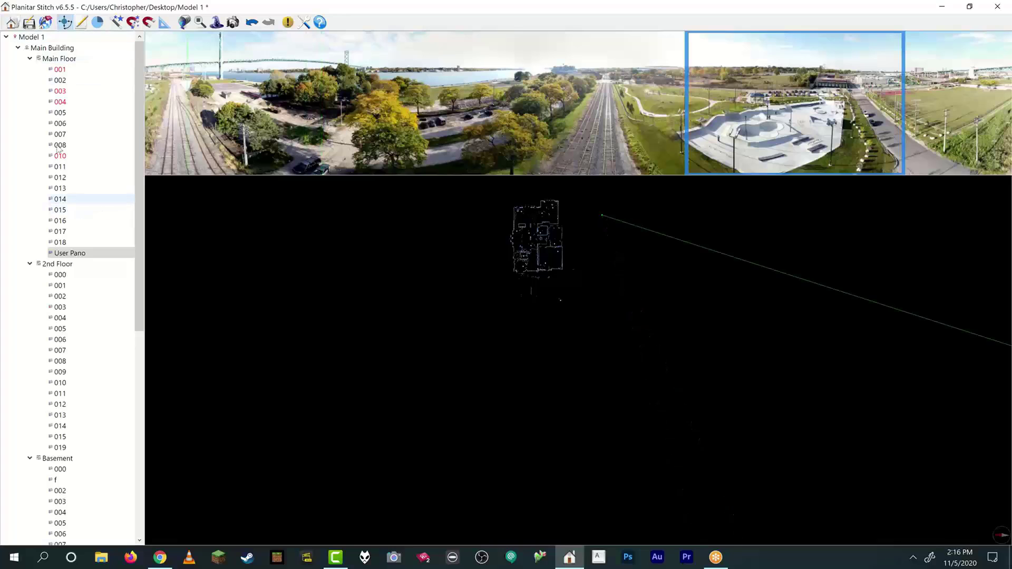
Step: Collapse and re-expand the Main Floor's panorama list, and display the aerial user pano again
double_click(59, 62)
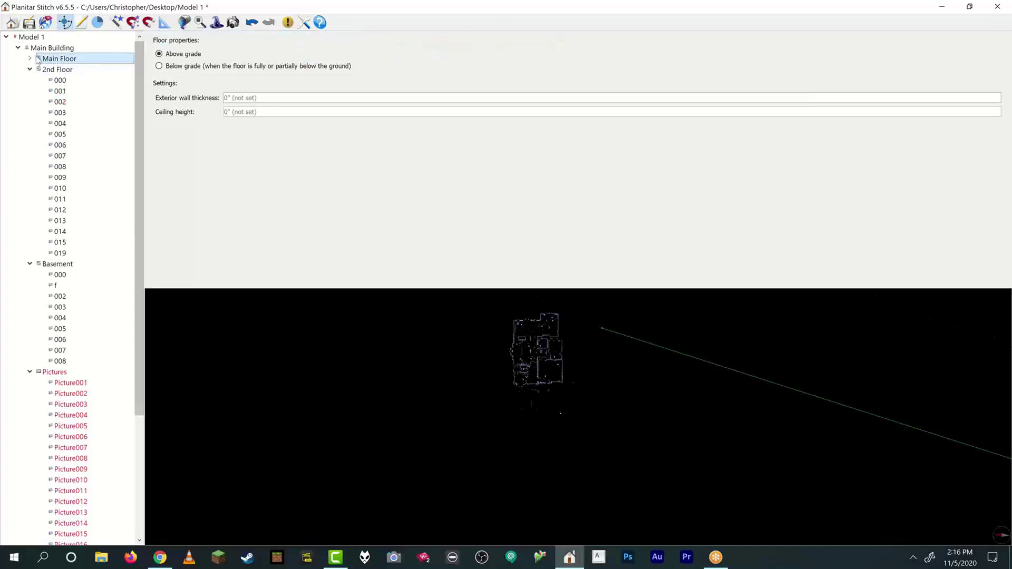
double_click(44, 61)
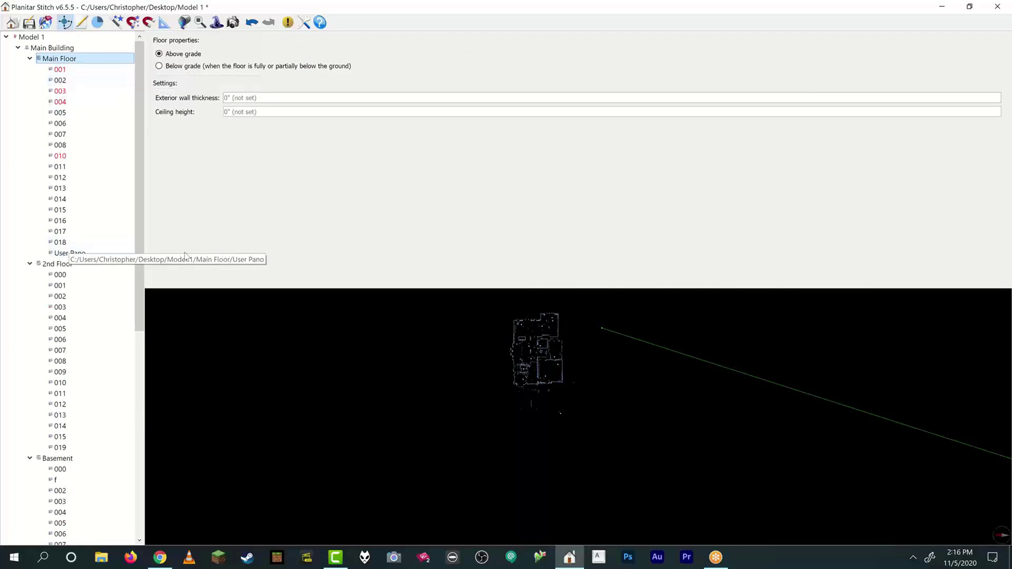
left_click(73, 254)
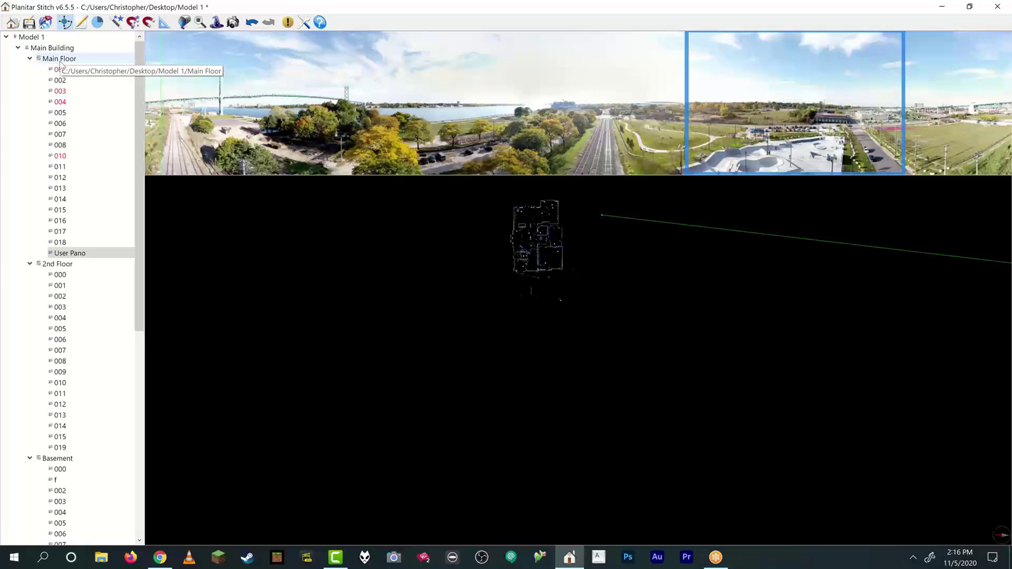
Step: Add a second user pano to the Main Floor using the Desktop's outdoor image, and accept the low-resolution warning
right_click(61, 64)
left_click(114, 126)
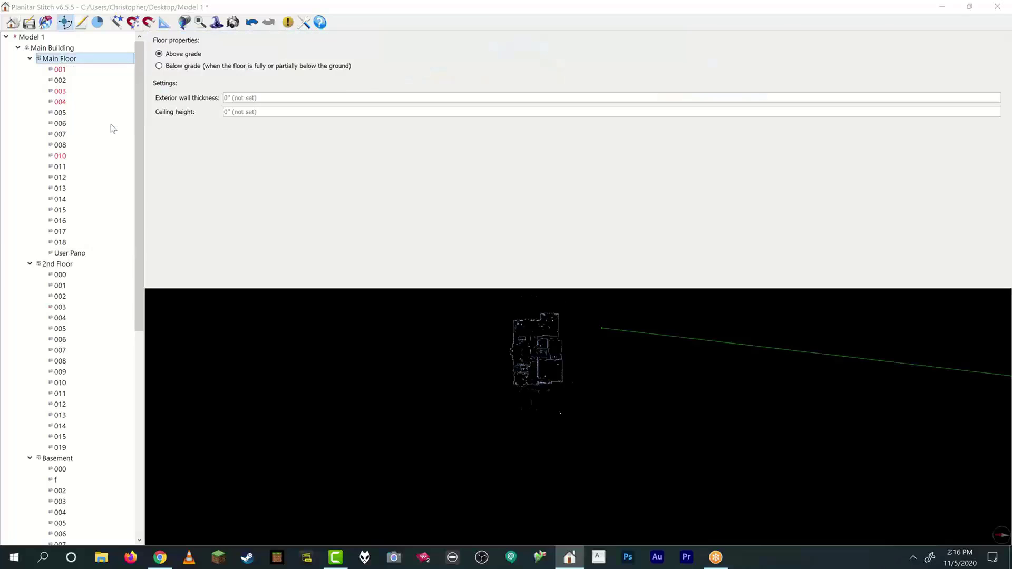
left_click(46, 117)
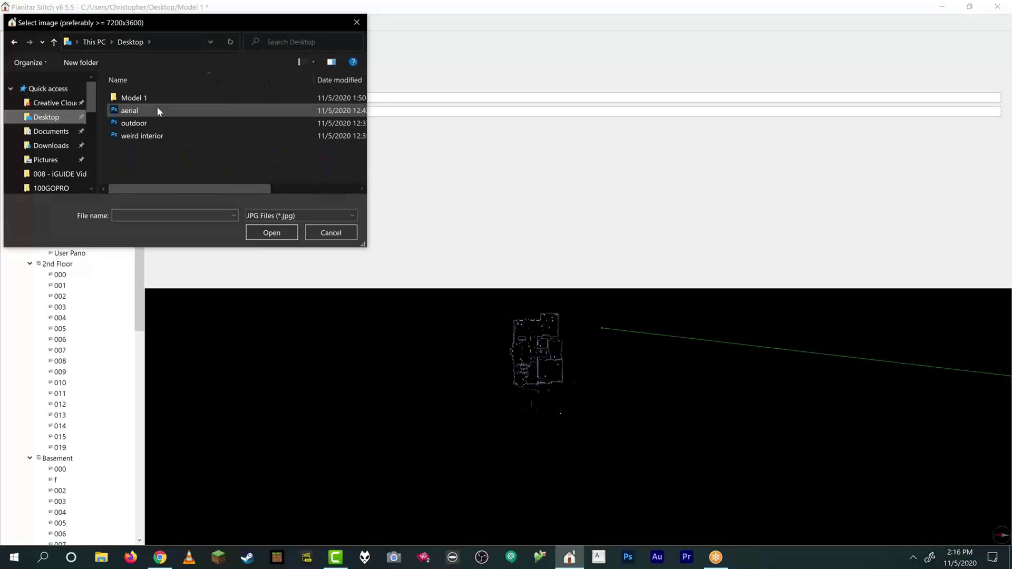
left_click(136, 123)
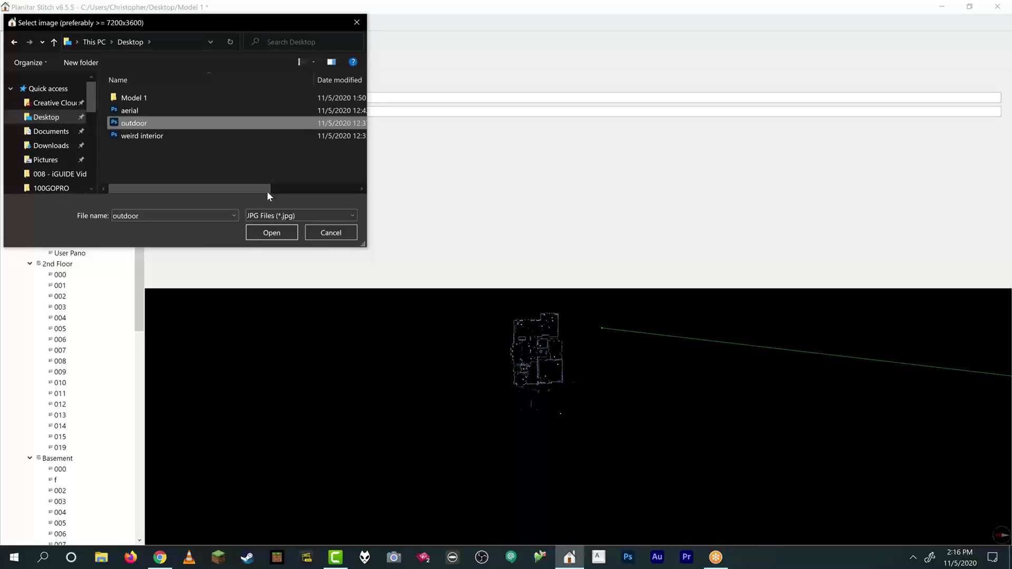
left_click(263, 234)
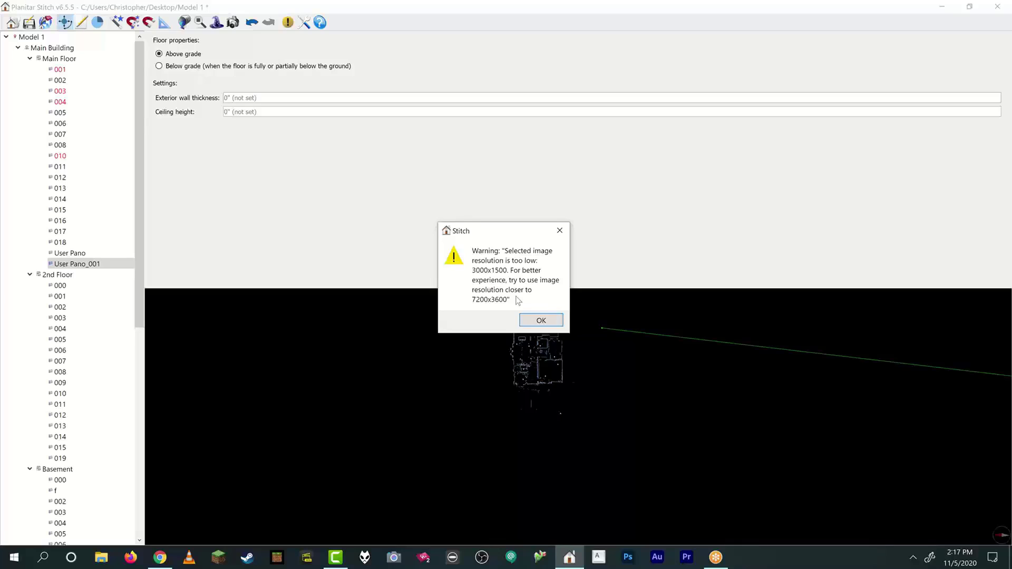
left_click(548, 320)
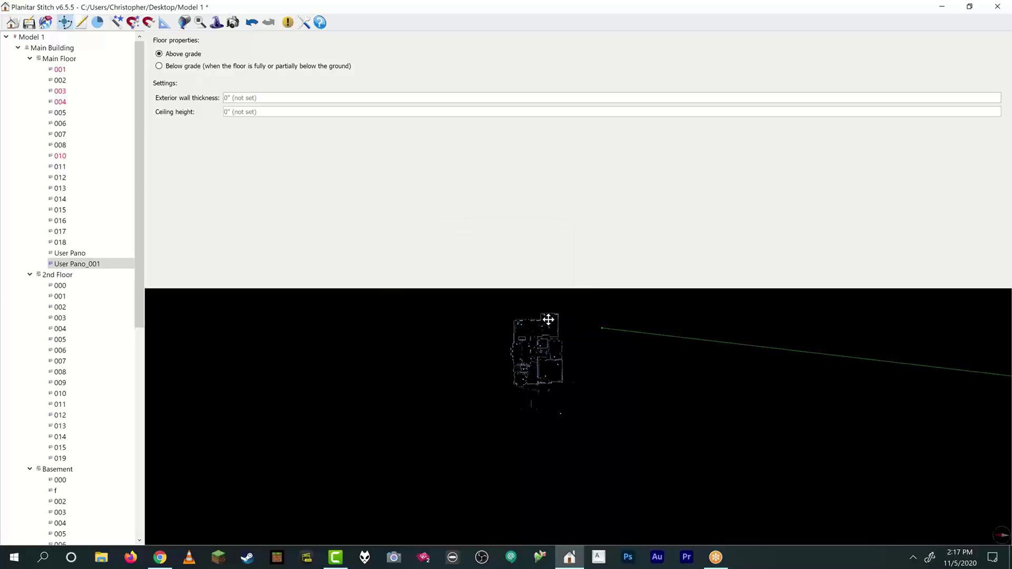
Step: Display the outdoor user pano, look around it in Take Snapshots at different angles and zooms, and close it without capturing
left_click(79, 275)
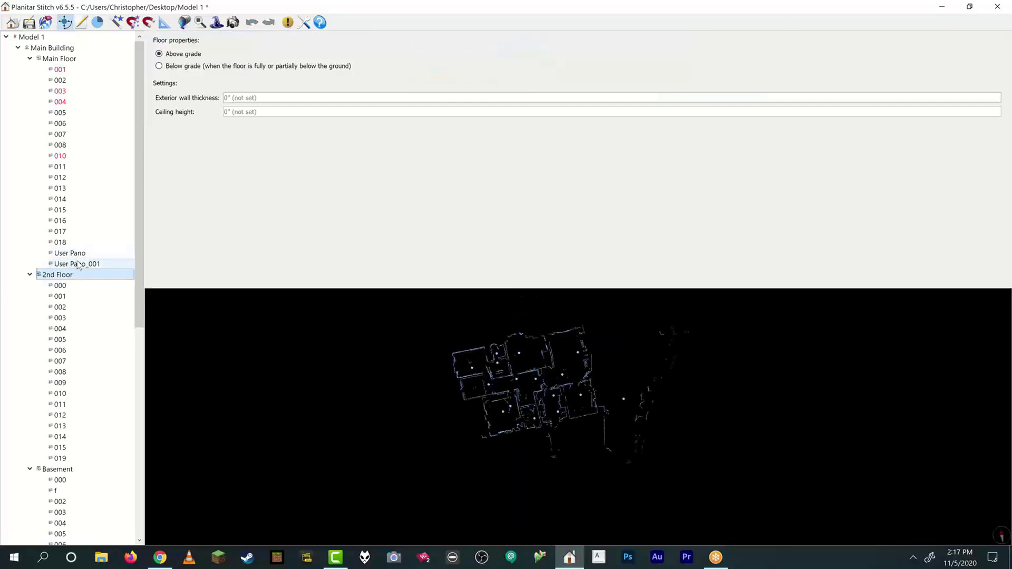
left_click(78, 264)
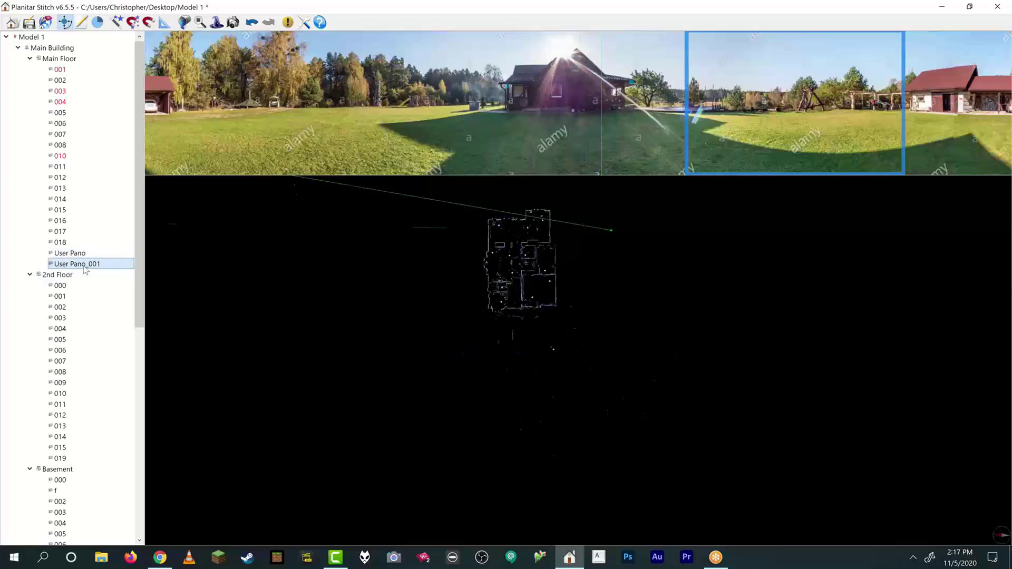
left_click(233, 22)
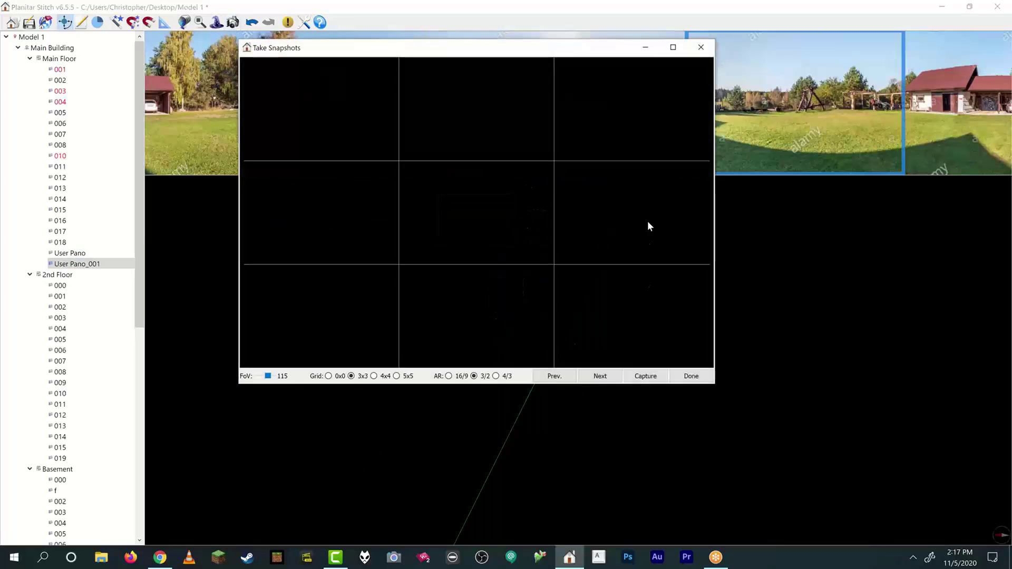
mouse_move(647, 222)
left_mouse_down()
mouse_move(570, 208)
mouse_move(602, 232)
left_mouse_up()
left_click_drag(685, 232, 624, 214)
mouse_move(690, 211)
left_mouse_down()
mouse_move(621, 200)
mouse_move(629, 217)
mouse_move(580, 201)
left_mouse_up()
mouse_move(653, 216)
left_mouse_down()
mouse_move(580, 232)
mouse_move(559, 254)
mouse_move(533, 198)
left_mouse_up()
left_click_drag(624, 215, 616, 274)
scroll(556, 241, "down", 2)
scroll(557, 244, "up", 3)
left_click_drag(540, 227, 578, 209)
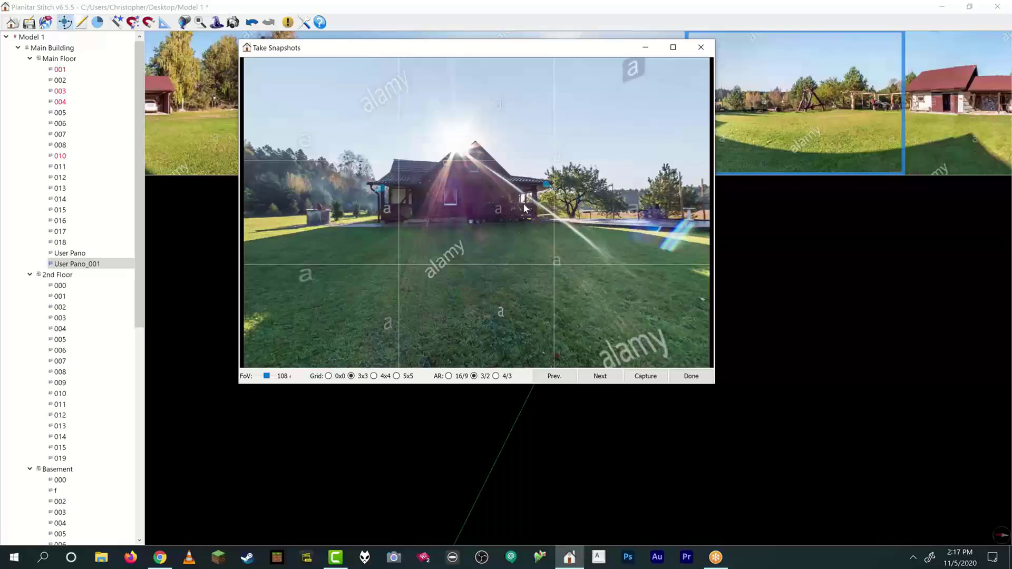
left_click_drag(527, 207, 658, 108)
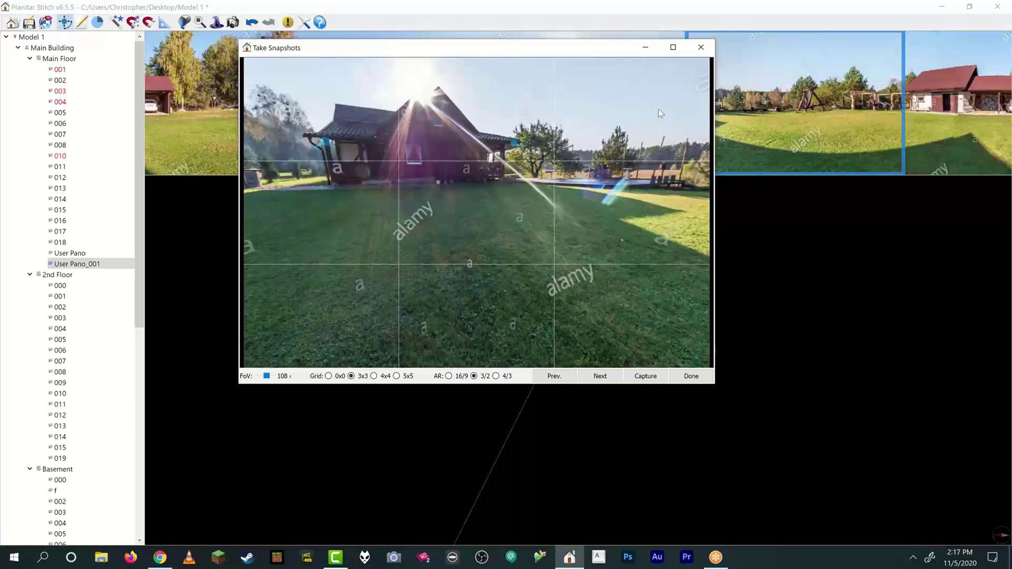
left_click(700, 47)
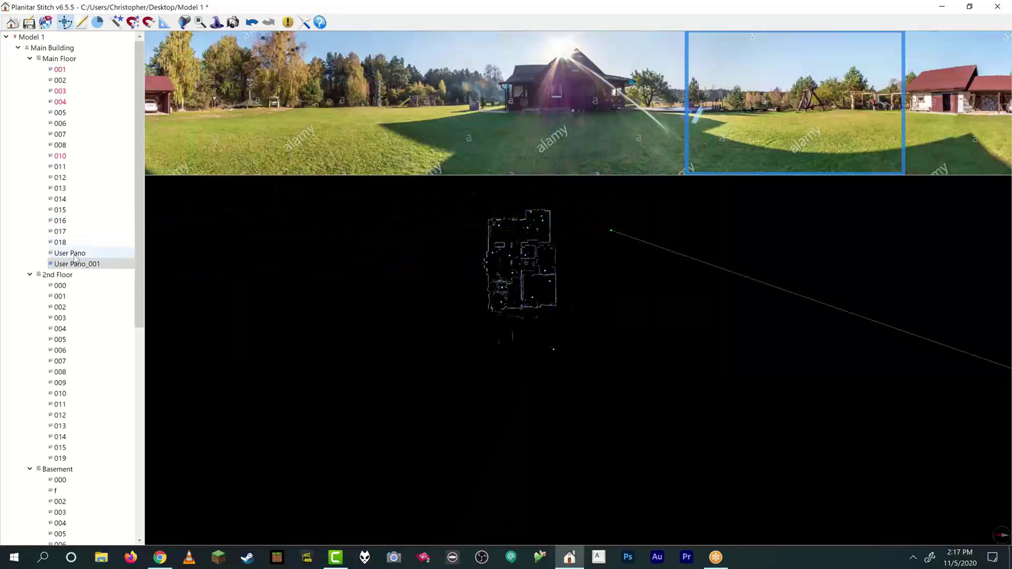
Step: Display the aerial user pano and move its marker from beside the house to just outside the upper-left exterior wall
left_click(74, 255)
scroll(532, 236, "up", 2)
scroll(533, 236, "up", 2)
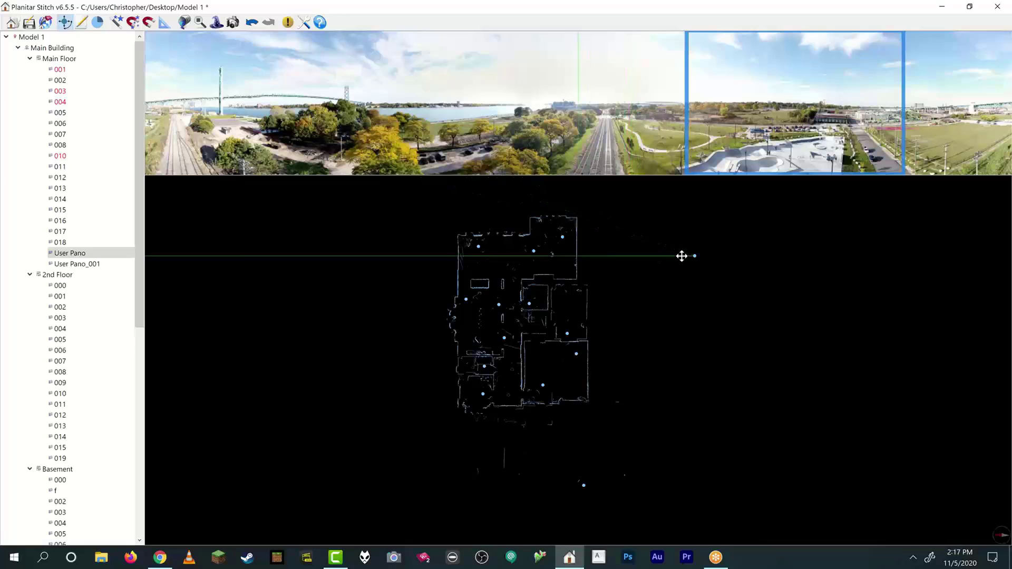
left_click_drag(682, 256, 611, 240)
scroll(611, 204, "up", 8)
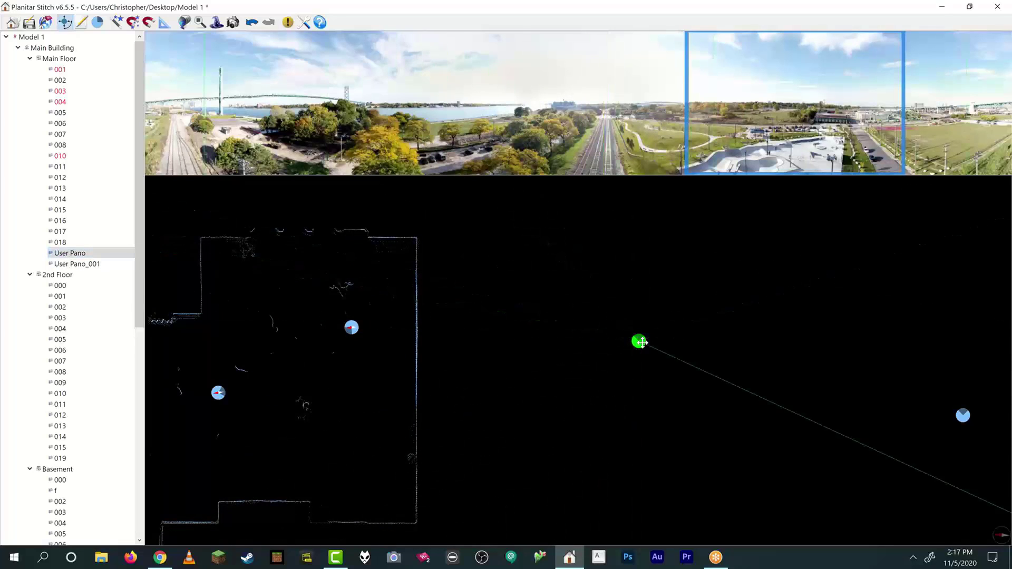
scroll(641, 345, "down", 4)
mouse_move(641, 344)
left_mouse_down()
mouse_move(594, 305)
mouse_move(283, 307)
mouse_move(647, 292)
mouse_move(373, 252)
mouse_move(388, 252)
left_mouse_up()
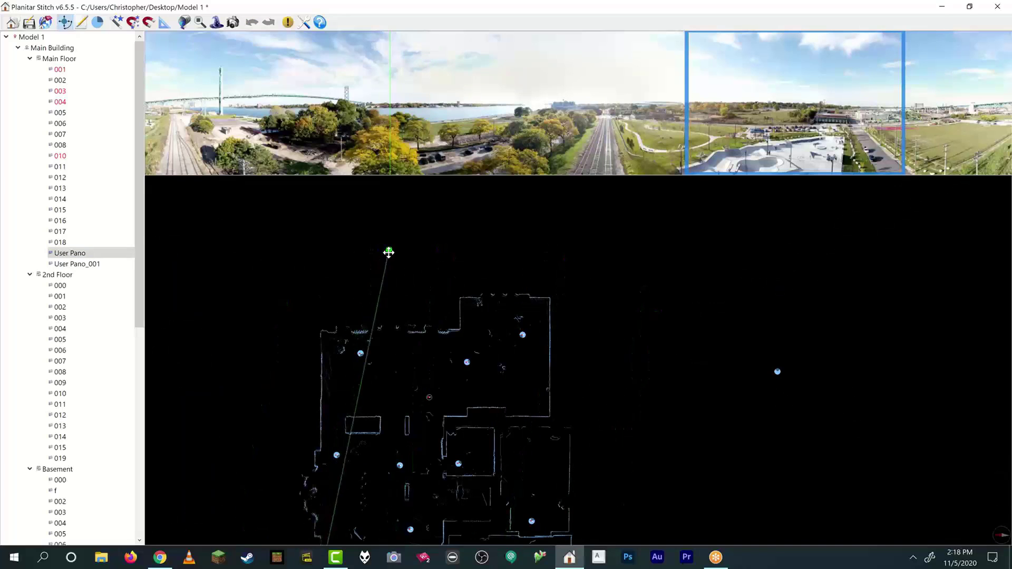
Step: Fine-tune the aerial user pano's position outside the house's upper-left wall, shifting its marker slightly along the wall
scroll(339, 246, "down", 1)
scroll(292, 238, "up", 1)
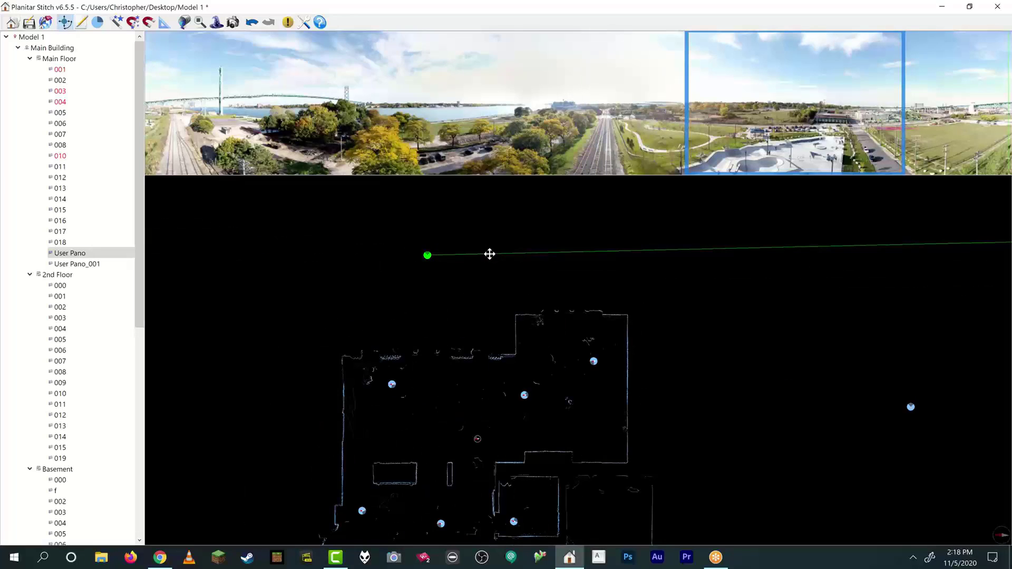
scroll(486, 255, "down", 3)
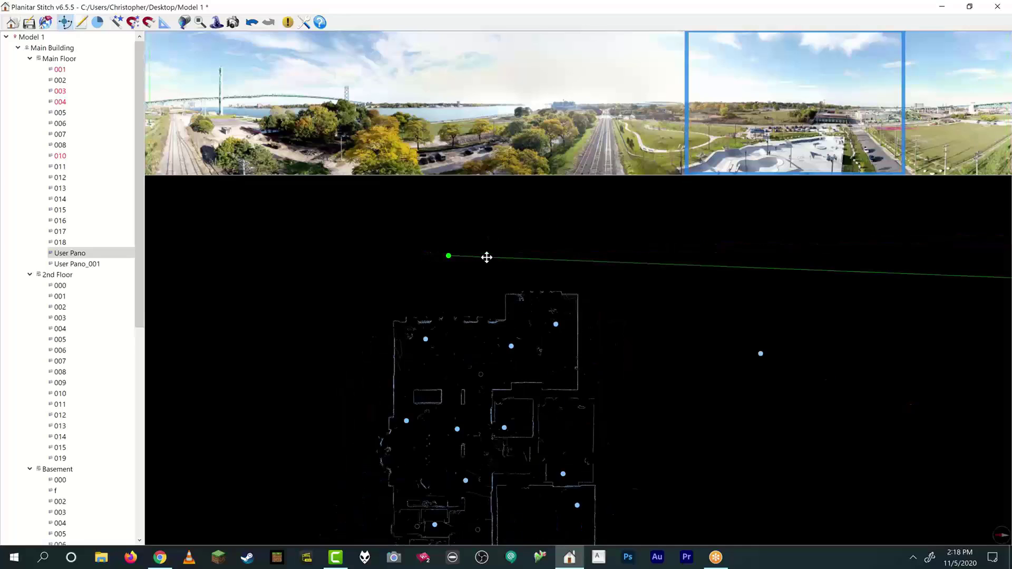
mouse_move(468, 264)
left_mouse_down()
mouse_move(427, 192)
mouse_move(517, 235)
mouse_move(510, 279)
mouse_move(648, 375)
mouse_move(661, 355)
left_mouse_up()
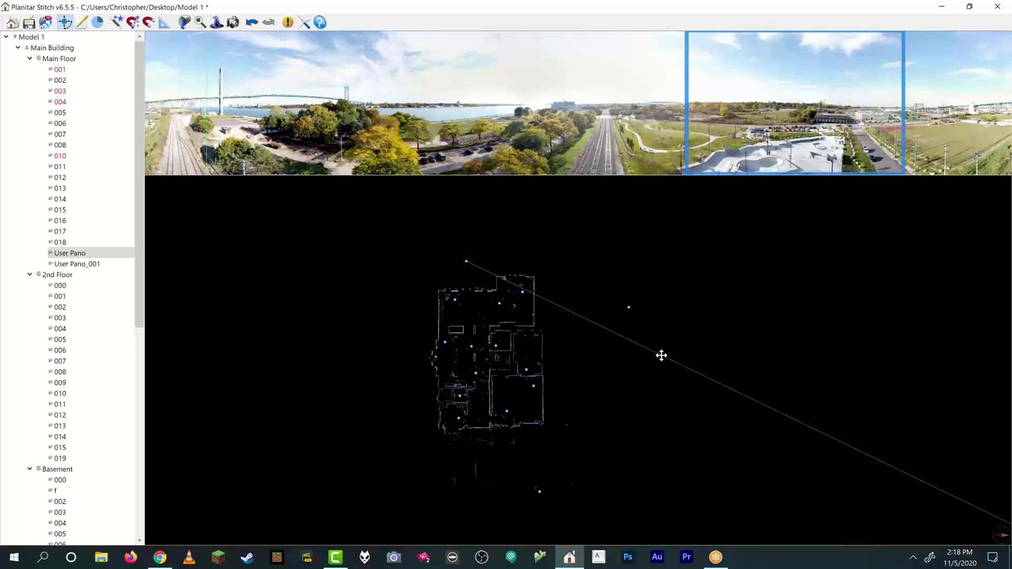
scroll(475, 258, "up", 4)
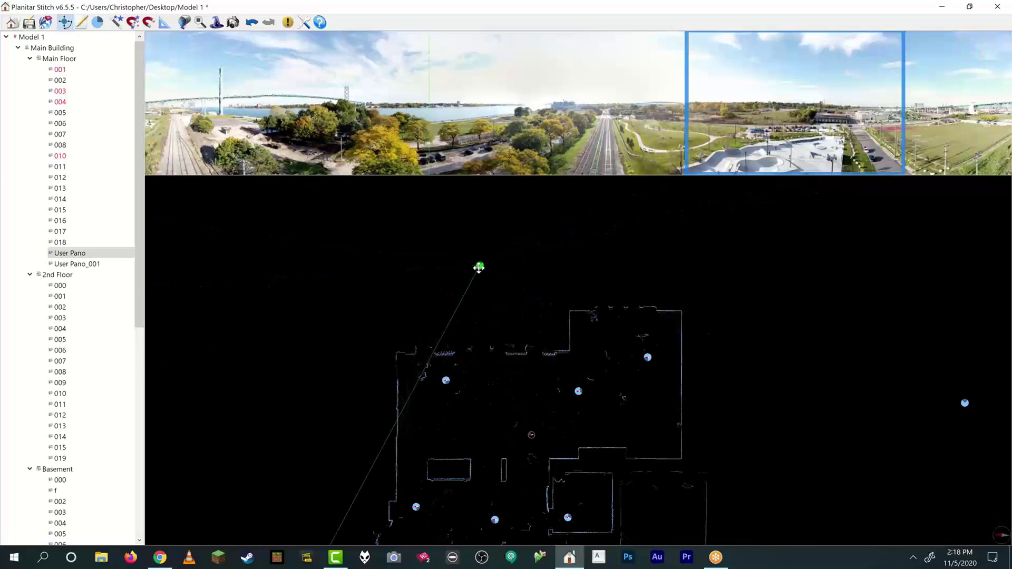
left_click_drag(478, 268, 641, 250)
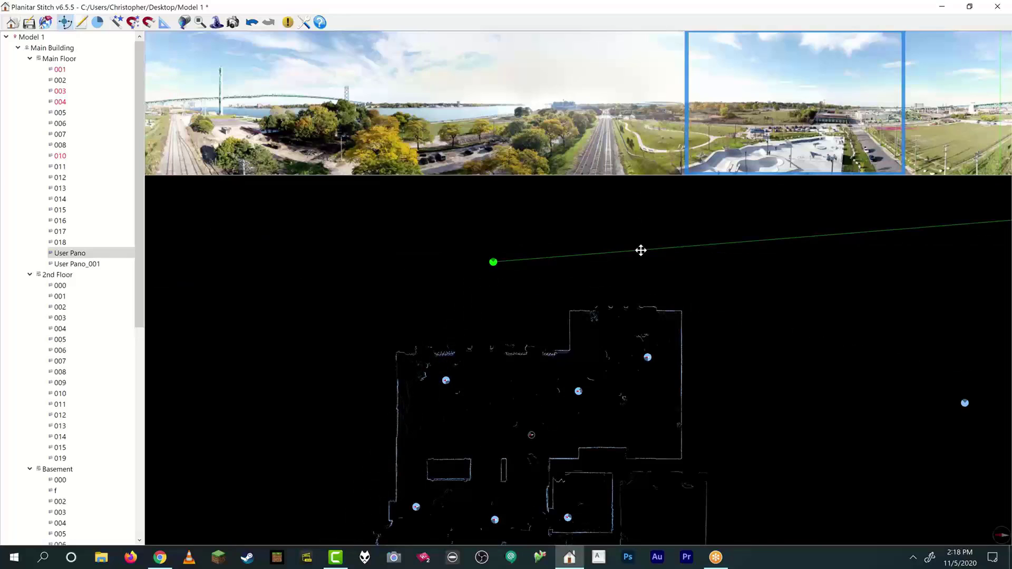
left_click_drag(641, 250, 516, 266)
Step: Rotate the aerial user pano's marker outside the house's upper-left wall to adjust its orientation
scroll(504, 251, "up", 5)
scroll(449, 282, "up", 3)
scroll(506, 243, "down", 4)
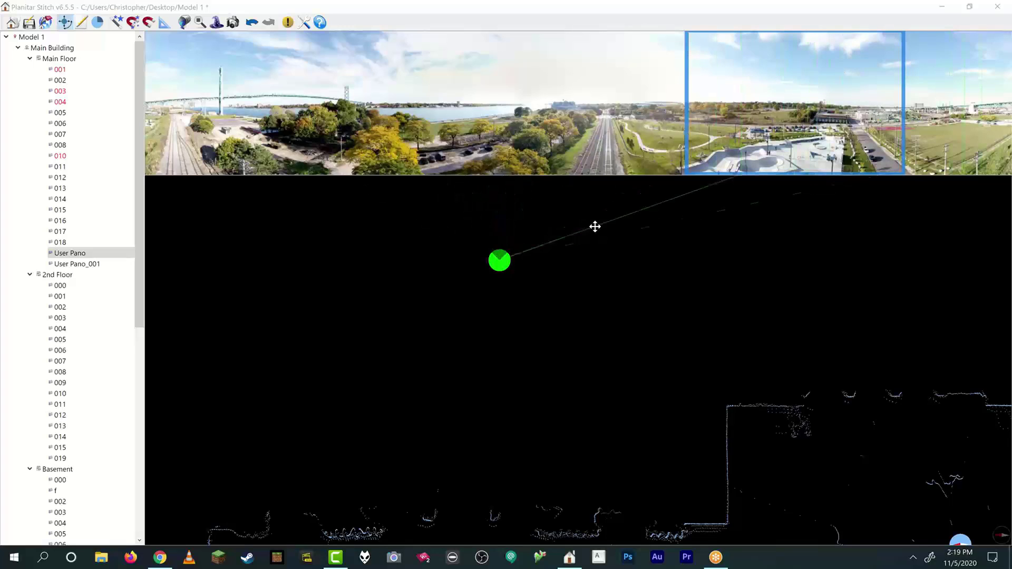
scroll(554, 260, "down", 2)
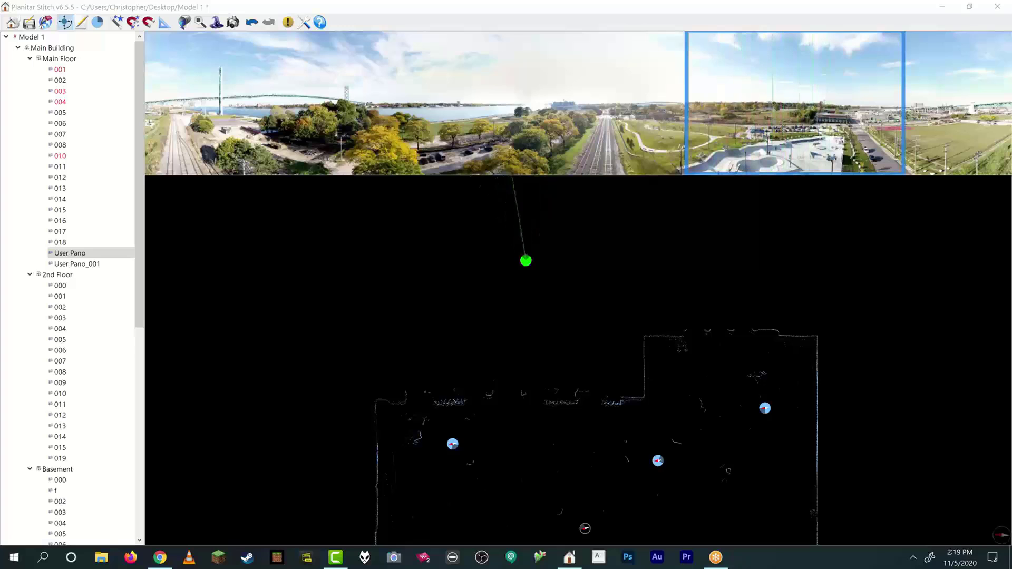
scroll(621, 345, "down", 3)
scroll(639, 402, "up", 1)
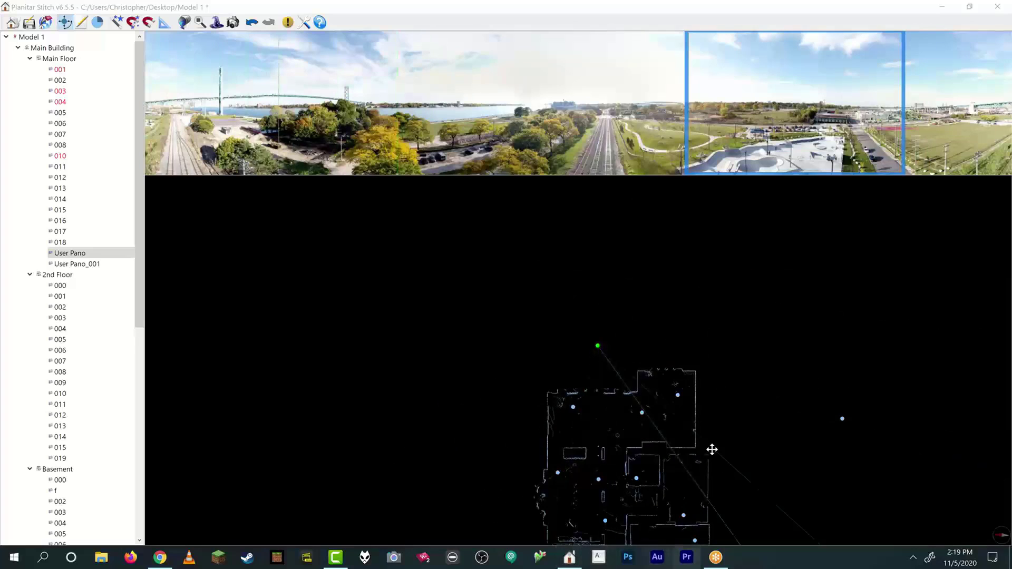
scroll(596, 344, "up", 5)
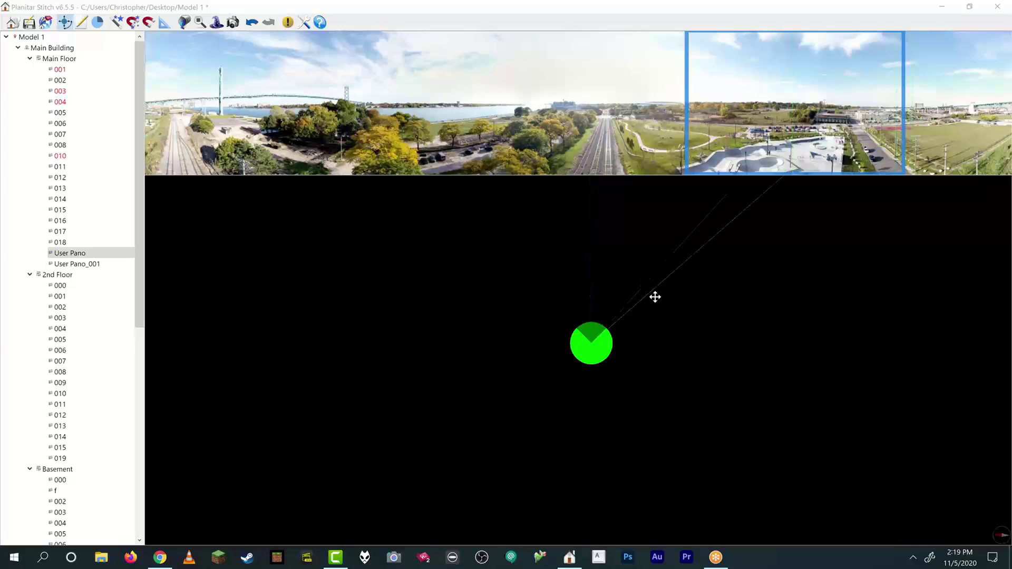
mouse_move(659, 304)
right_mouse_down()
mouse_move(672, 382)
mouse_move(635, 429)
mouse_move(562, 434)
mouse_move(506, 413)
mouse_move(563, 411)
mouse_move(647, 382)
mouse_move(639, 474)
mouse_move(660, 445)
mouse_move(714, 419)
mouse_move(668, 485)
mouse_move(619, 349)
mouse_move(646, 379)
mouse_move(659, 481)
mouse_move(665, 448)
mouse_move(671, 473)
right_mouse_up()
scroll(646, 382, "down", 3)
scroll(643, 448, "down", 2)
scroll(647, 469, "up", 2)
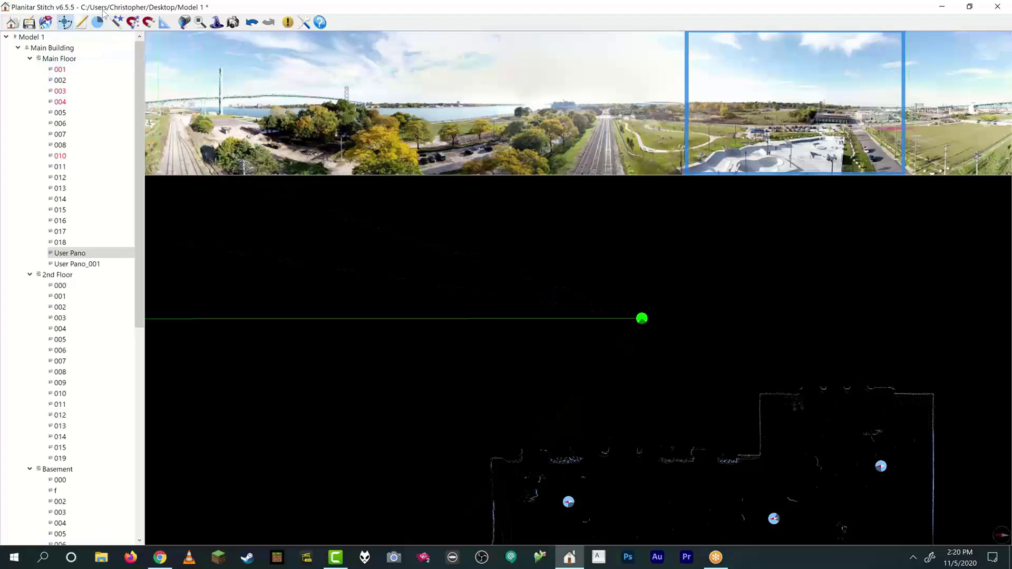
Step: Add a third user pano to the Main Floor using the Desktop's aerial image
right_click(67, 61)
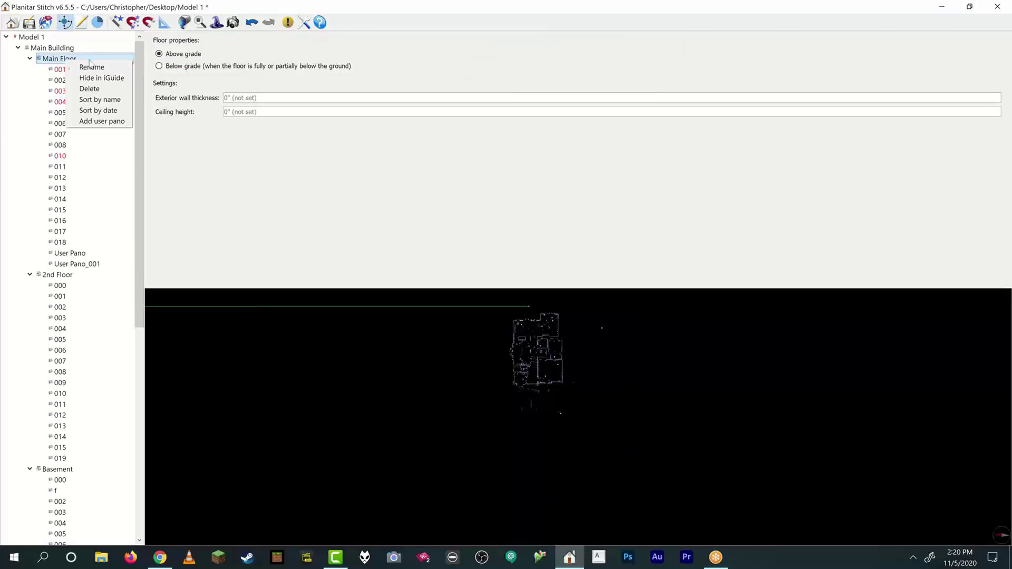
left_click(120, 122)
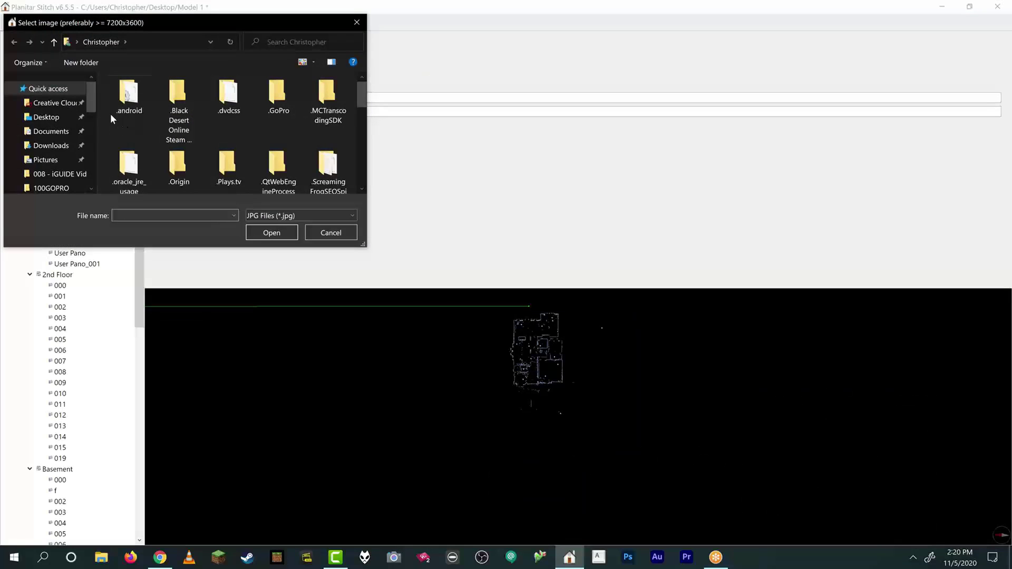
left_click(46, 118)
left_click(137, 114)
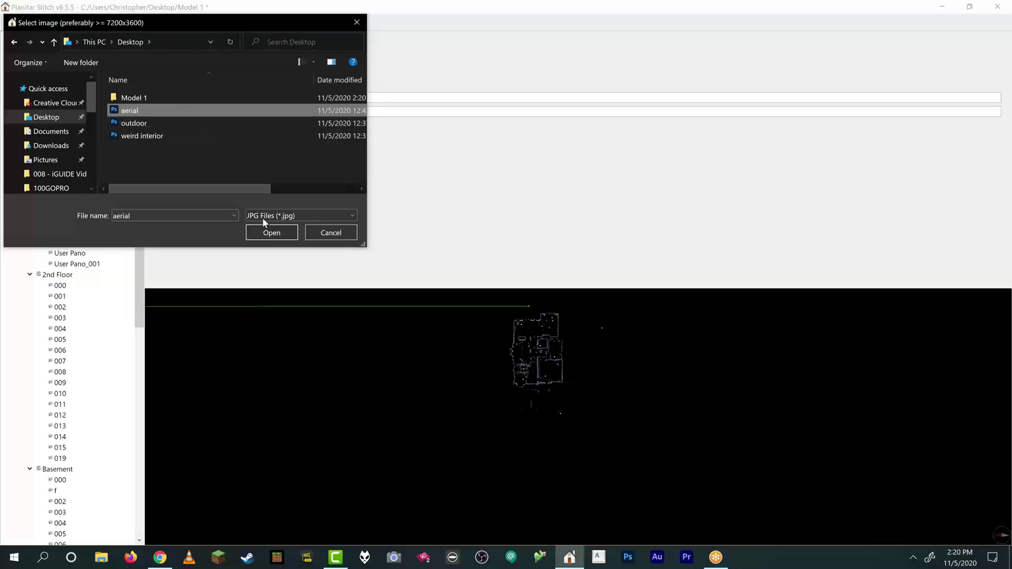
left_click(274, 233)
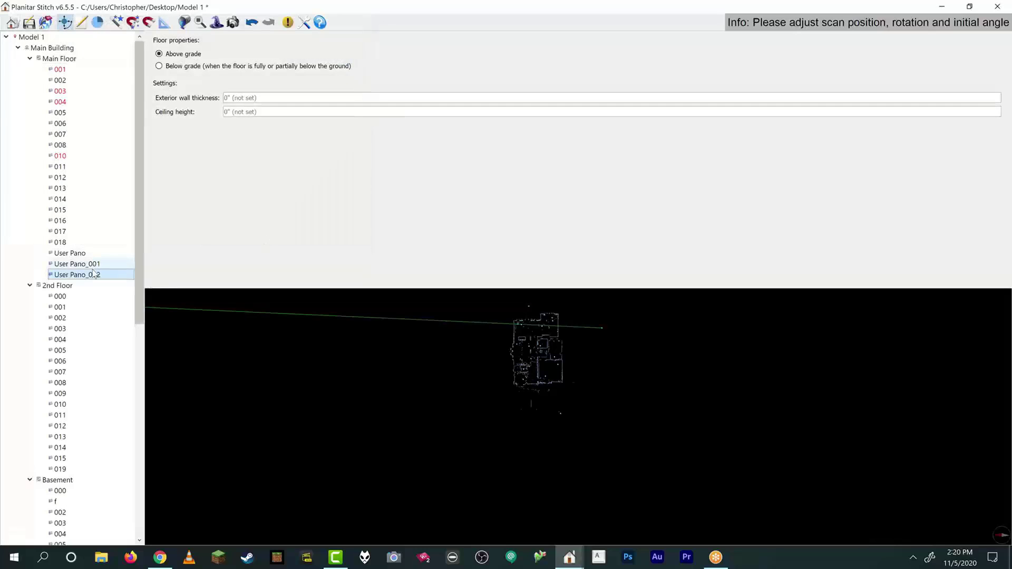
Step: Display User Pano_002 and move its marker closer to the house's right-hand exterior wall
scroll(585, 314, "up", 4)
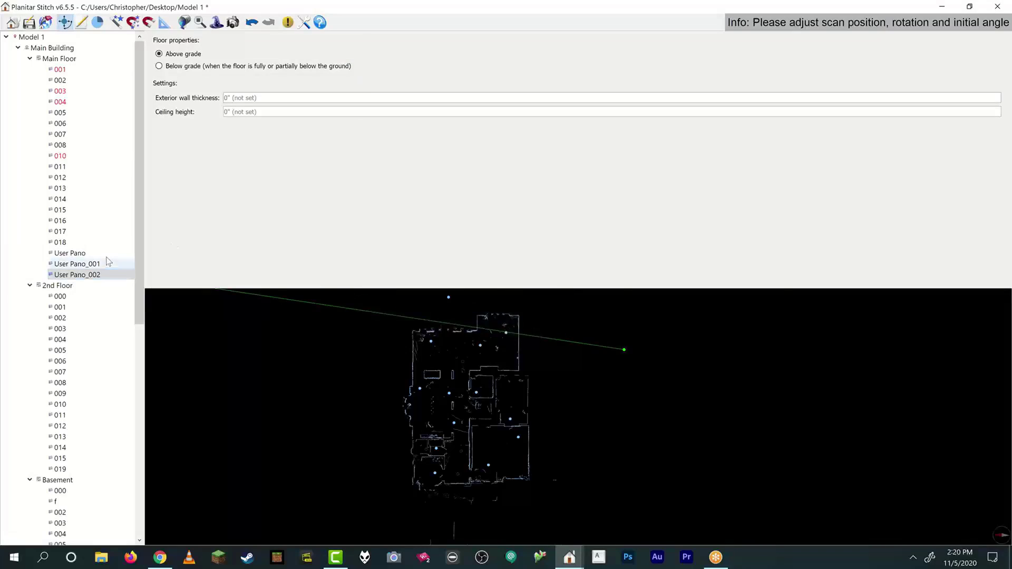
left_click(108, 262)
left_click(105, 274)
scroll(553, 197, "up", 3)
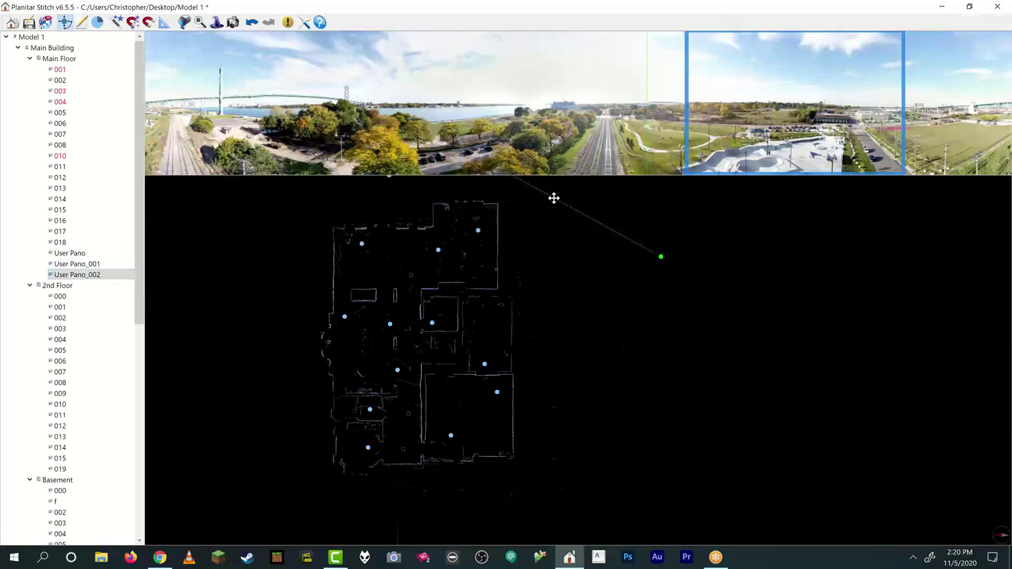
scroll(553, 198, "up", 1)
left_click_drag(653, 255, 525, 286)
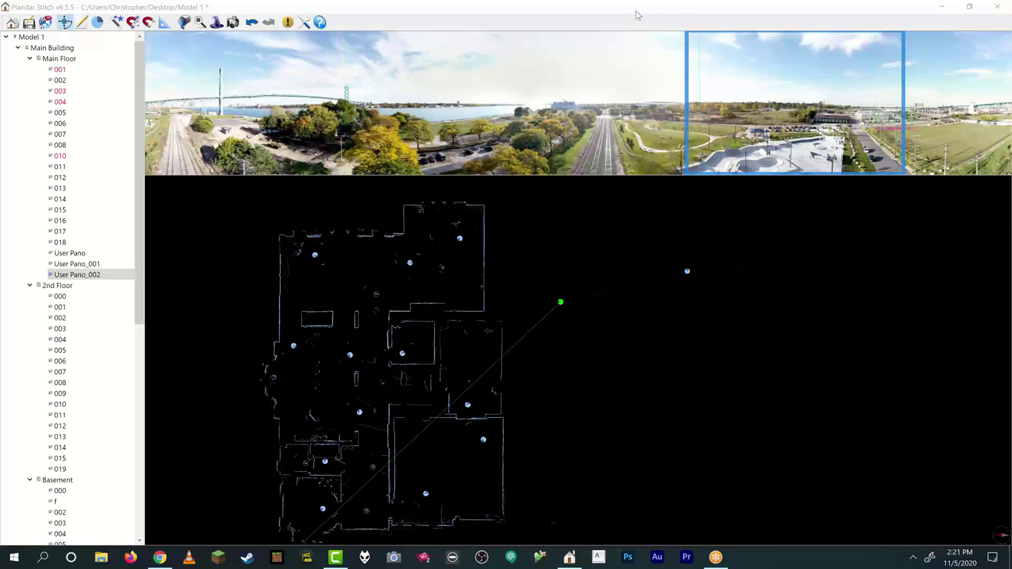
Step: Minimize Stitch and shrink the browser window to expose the image files on the desktop
left_click_drag(638, 11, 625, 56)
left_click(717, 47)
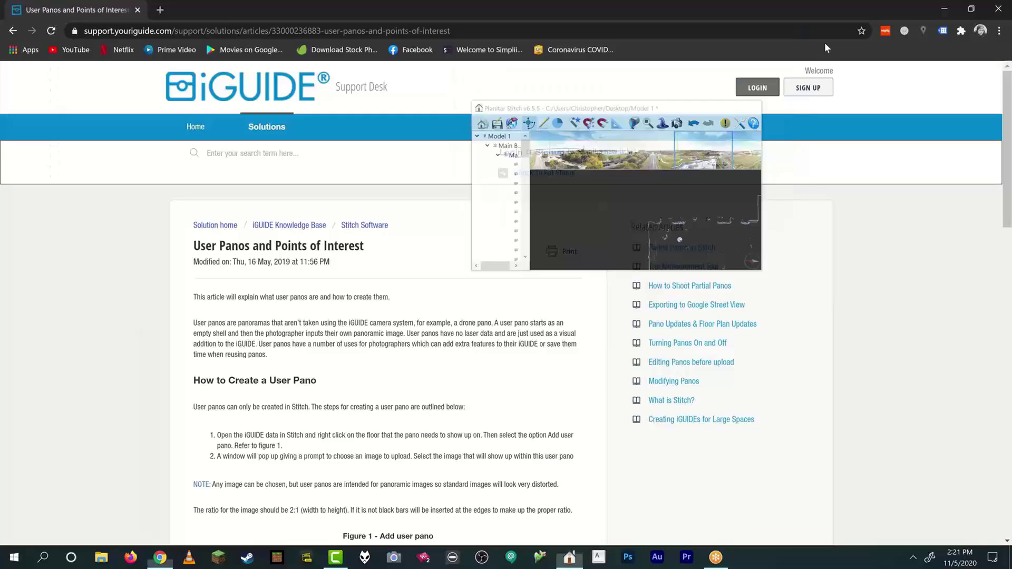
double_click(633, 11)
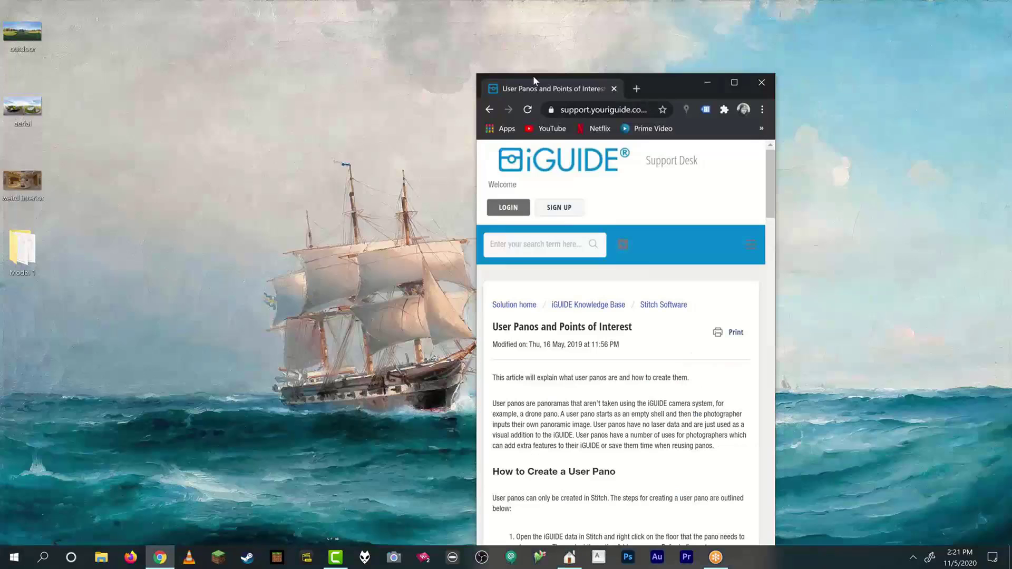
Step: Open the Desktop's outdoor image in Photos, view the full panorama, and close it
left_click(21, 42)
right_click(21, 43)
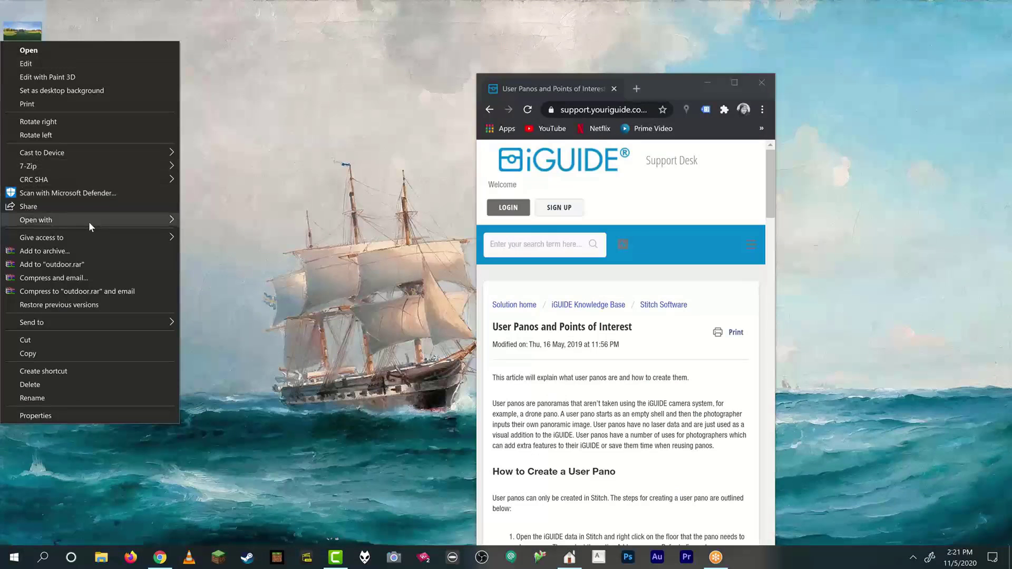
mouse_move(89, 221)
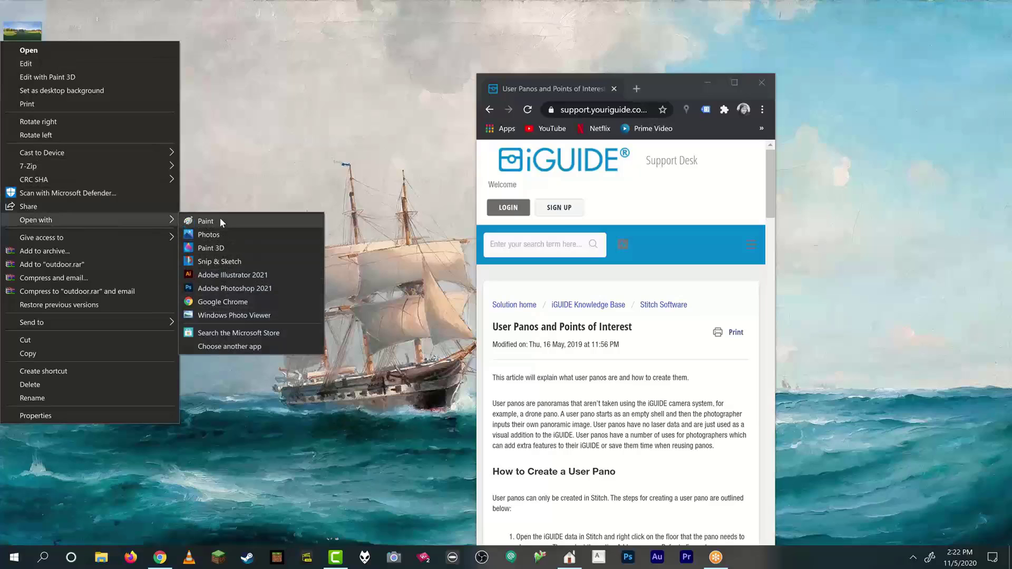
left_click(225, 234)
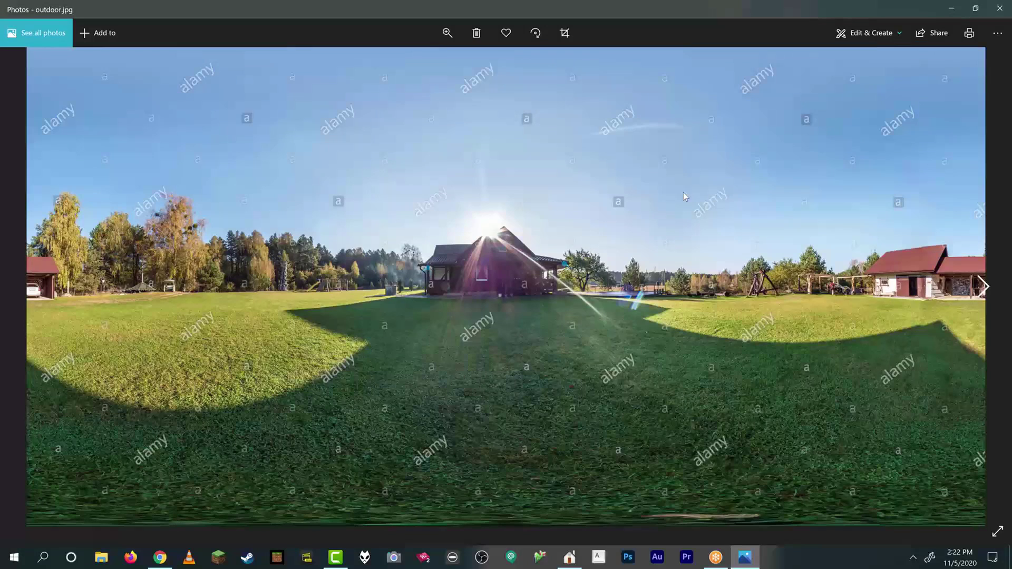
left_click(1005, 12)
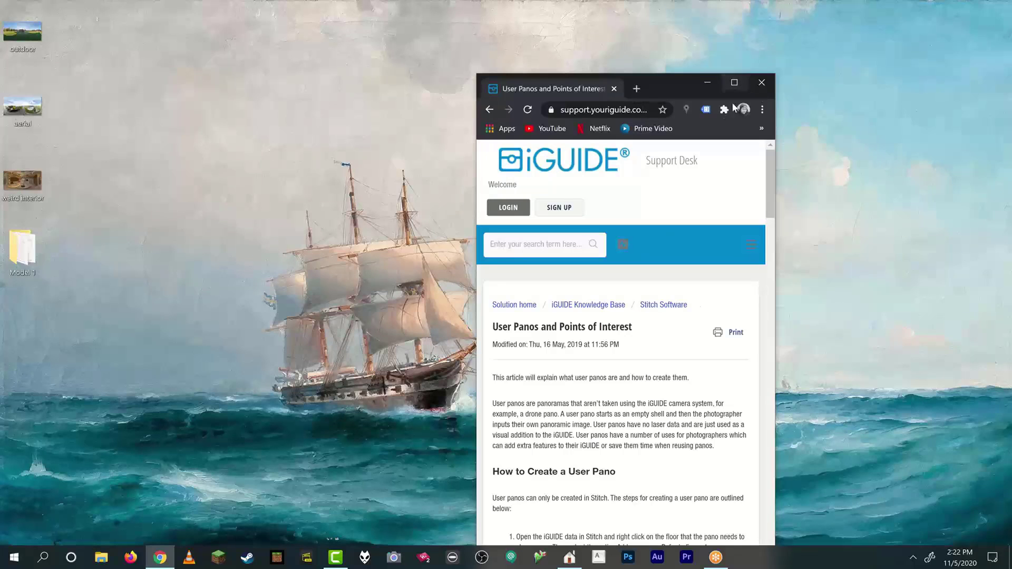
Step: Maximize the browser window with the user panos article, and bring Stitch back to the front at full size
left_click(734, 83)
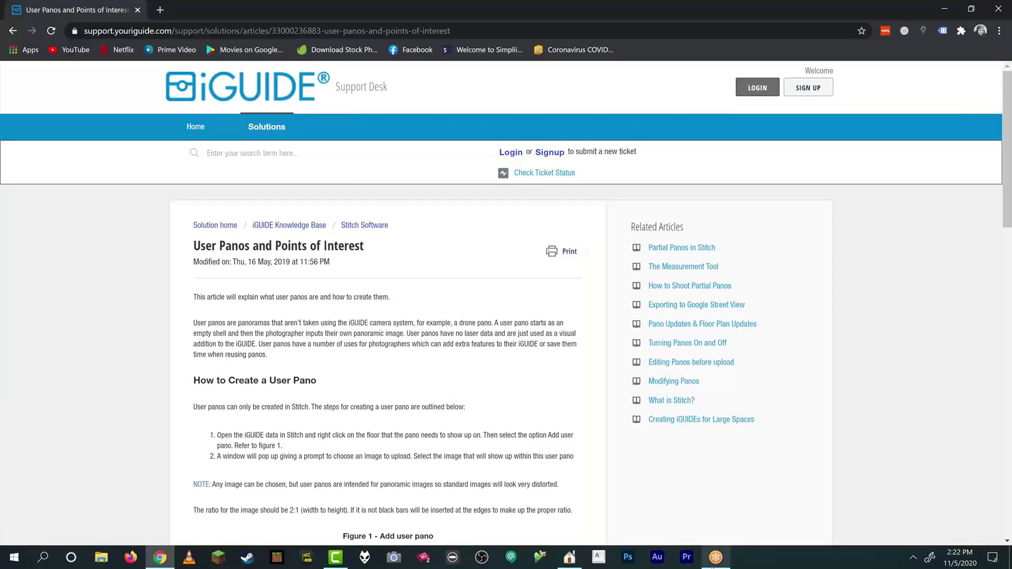
left_click(713, 560)
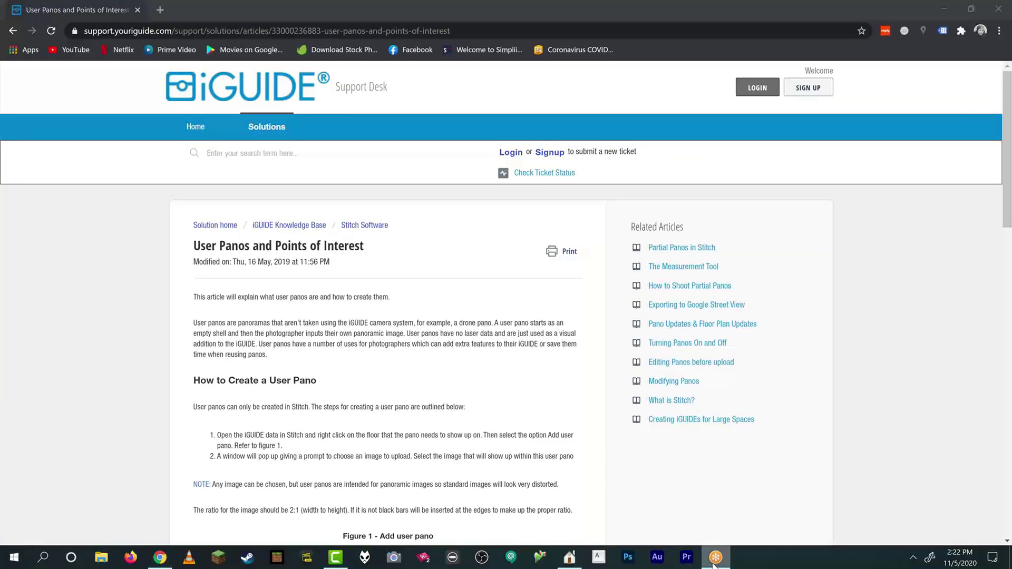
left_click(575, 562)
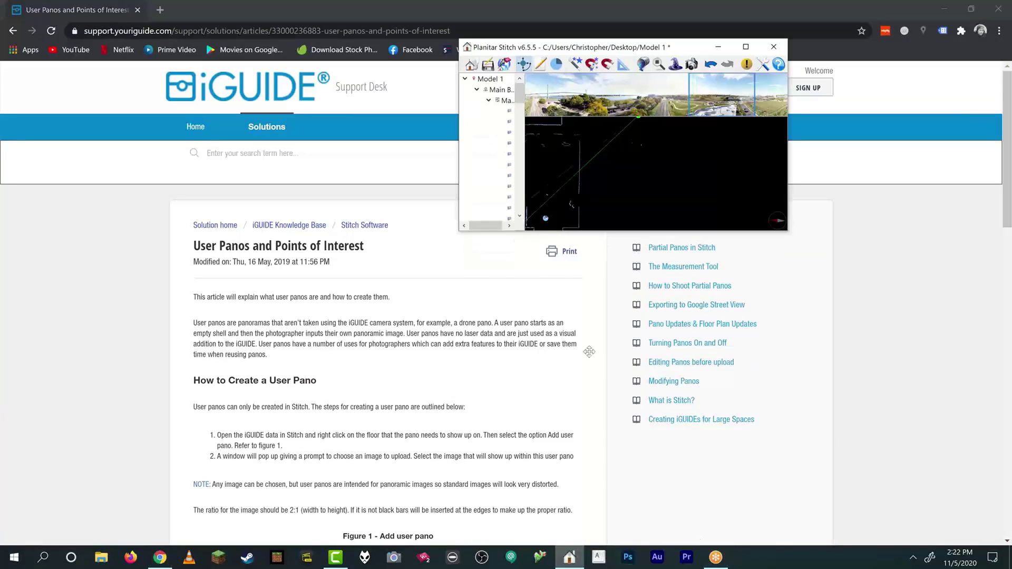
left_click(746, 47)
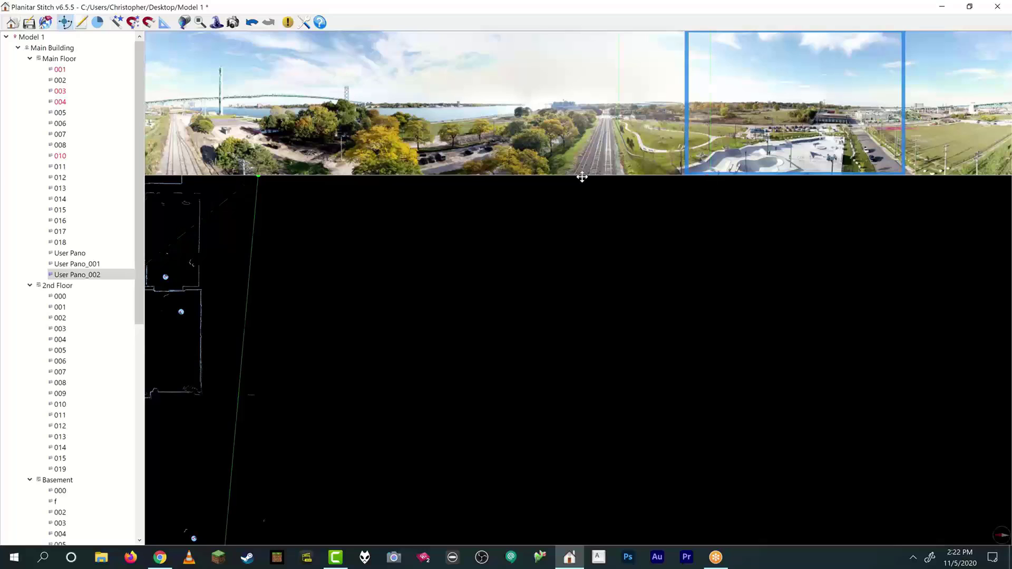
Step: Move User Pano_002's marker around the house to just outside its left-hand exterior wall
scroll(249, 283, "down", 2)
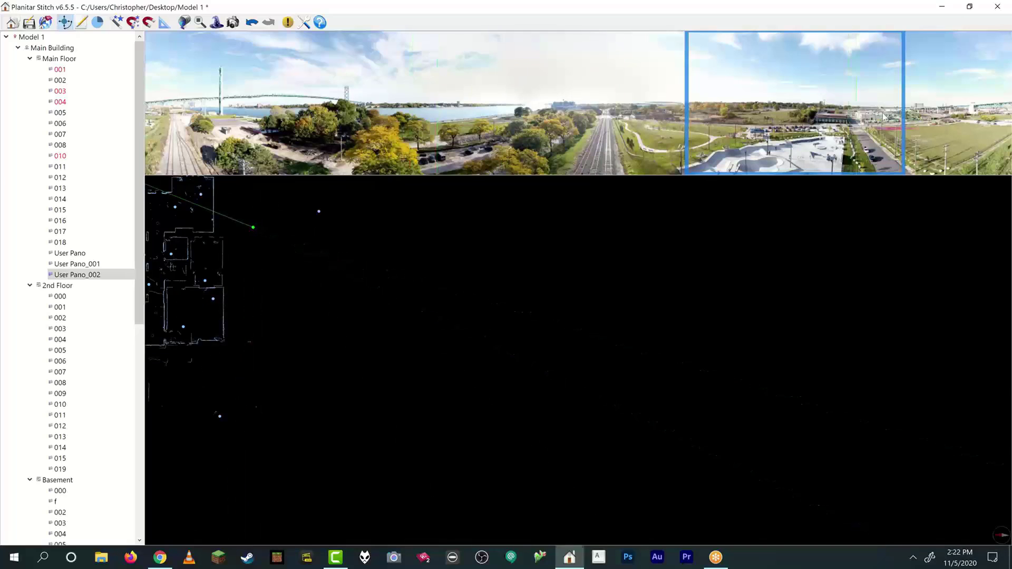
key("alt+Tab")
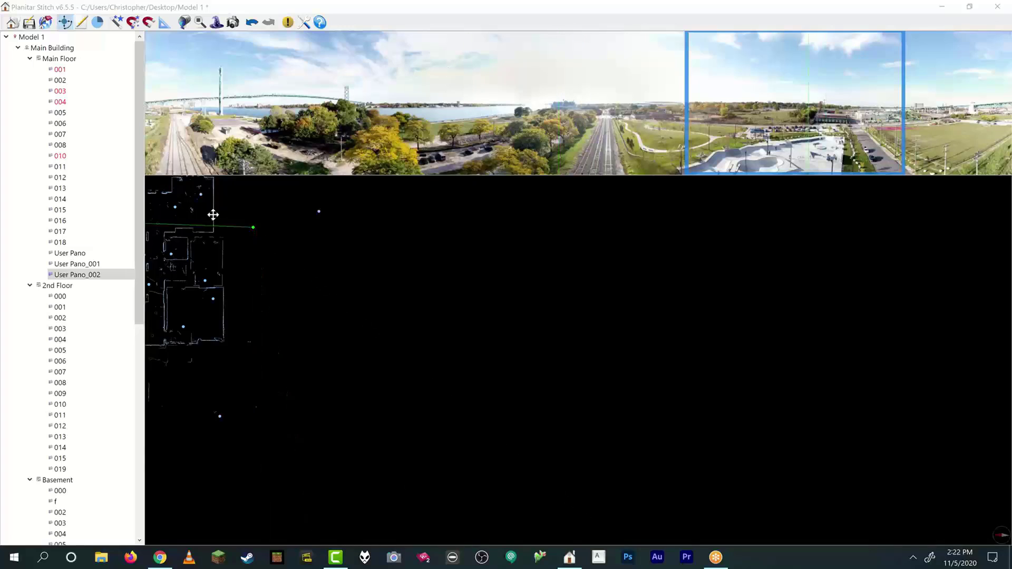
scroll(214, 214, "down", 5)
scroll(449, 197, "up", 5)
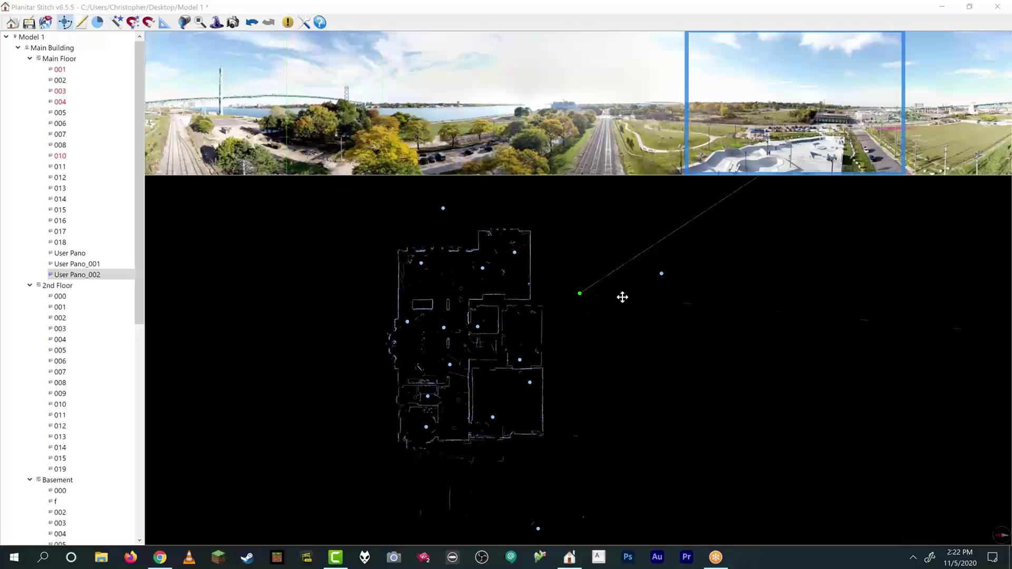
left_click_drag(571, 314, 548, 393)
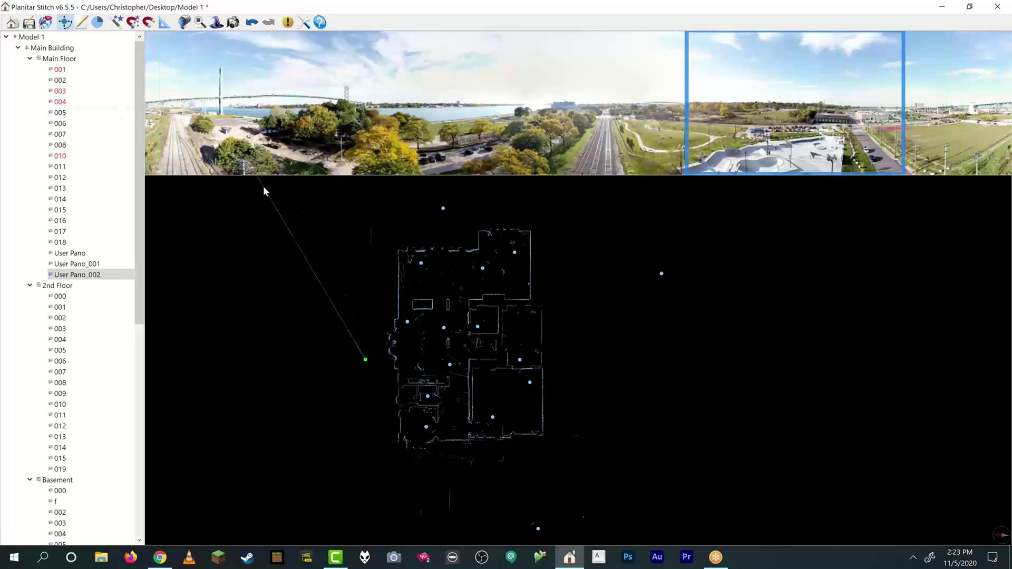
Step: Add a new floor to the Main Building and select it at the end of the model tree
right_click(55, 49)
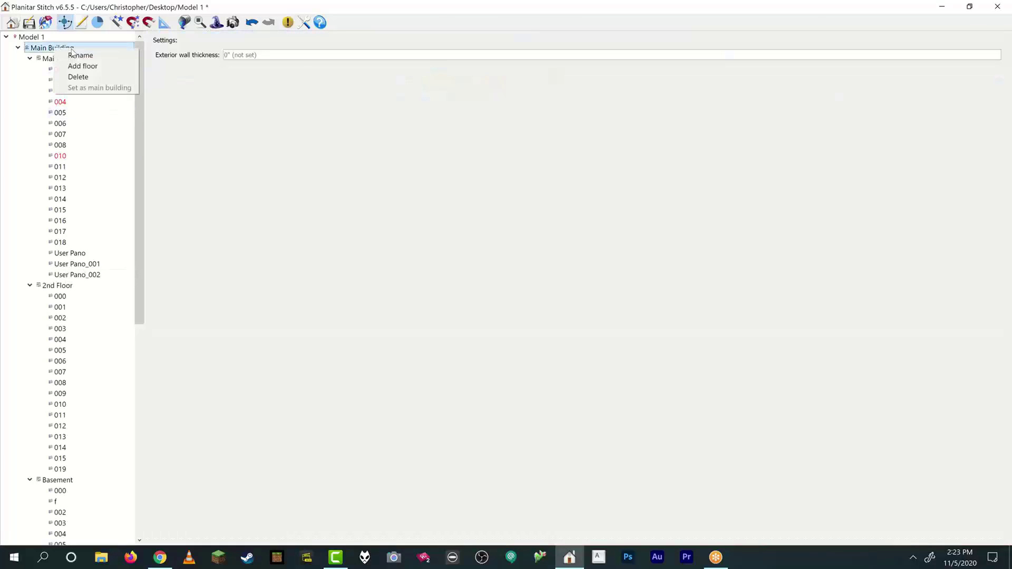
left_click(100, 70)
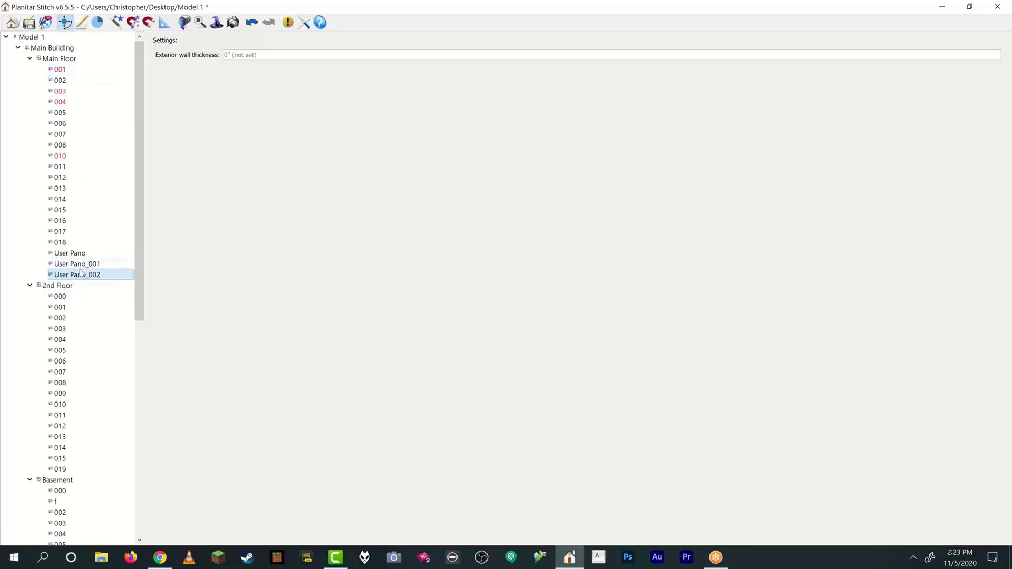
scroll(78, 390, "down", 12)
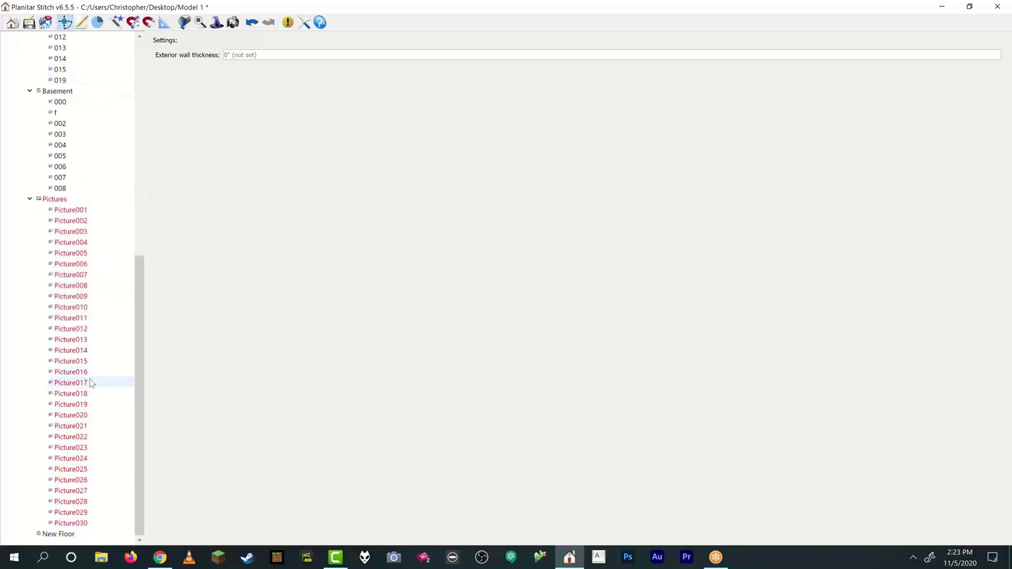
left_click(59, 535)
Step: Try to rename the newly added floor
right_click(61, 535)
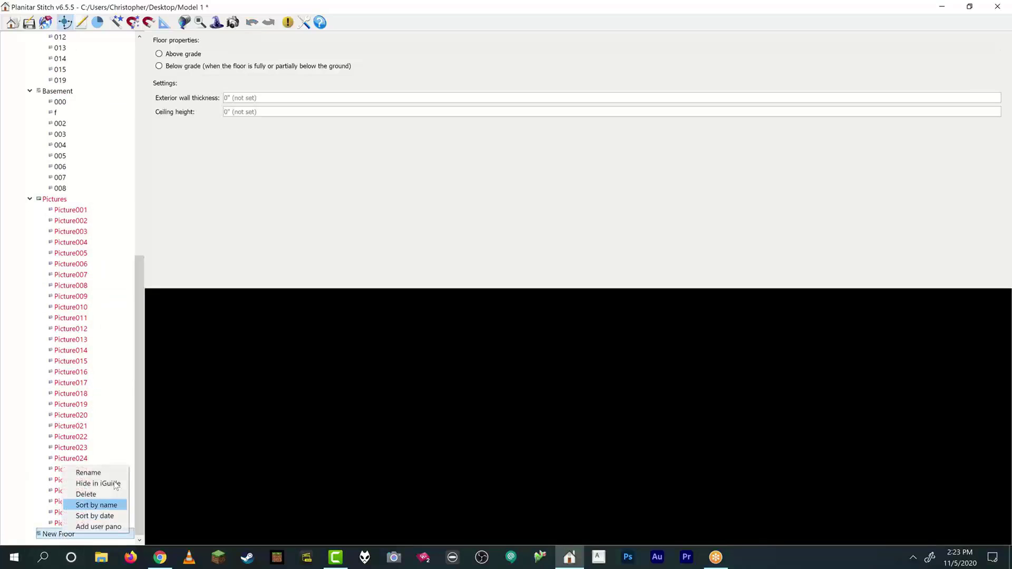
left_click(111, 473)
key("Return")
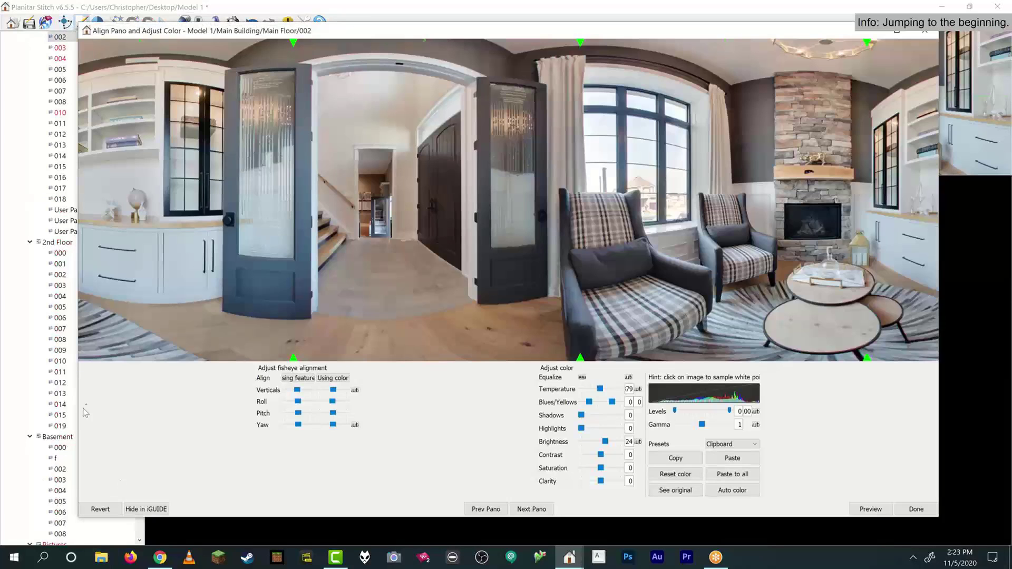
left_click_drag(698, 34, 693, 71)
left_click(708, 67)
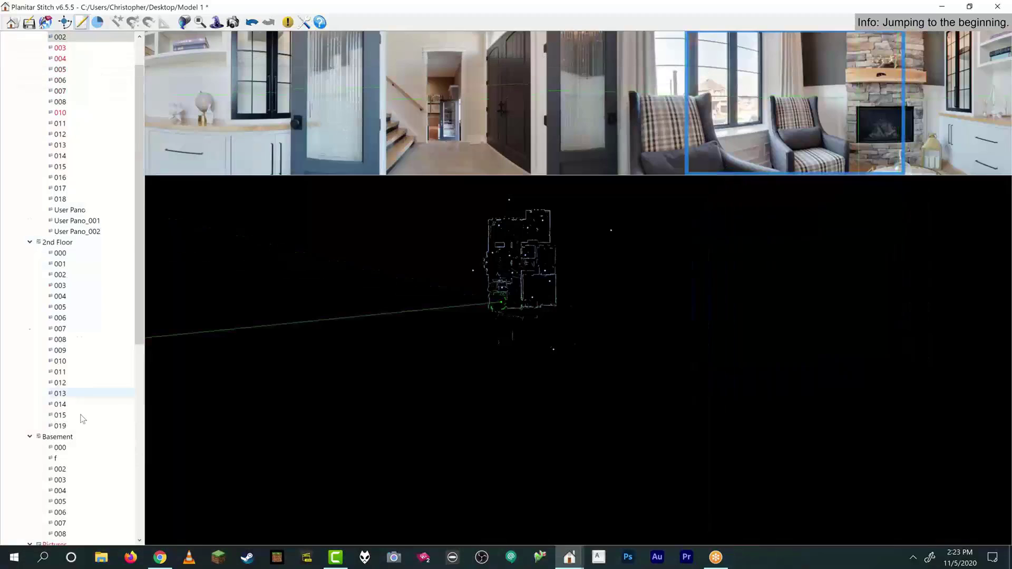
Step: Add the Desktop's aerial image as a user pano on New Floor
scroll(79, 418, "down", 10)
left_click(58, 534)
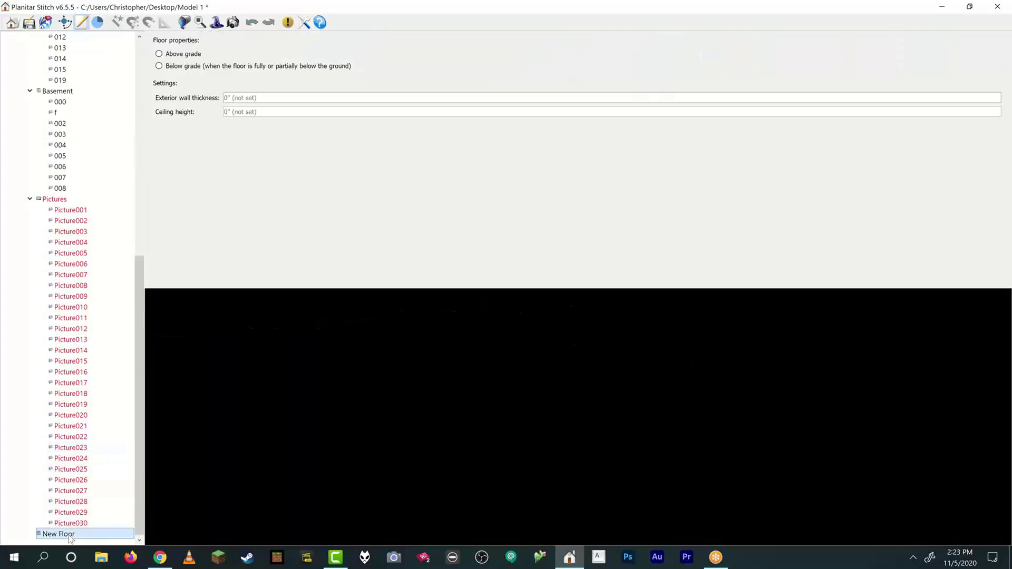
right_click(70, 538)
left_click(117, 527)
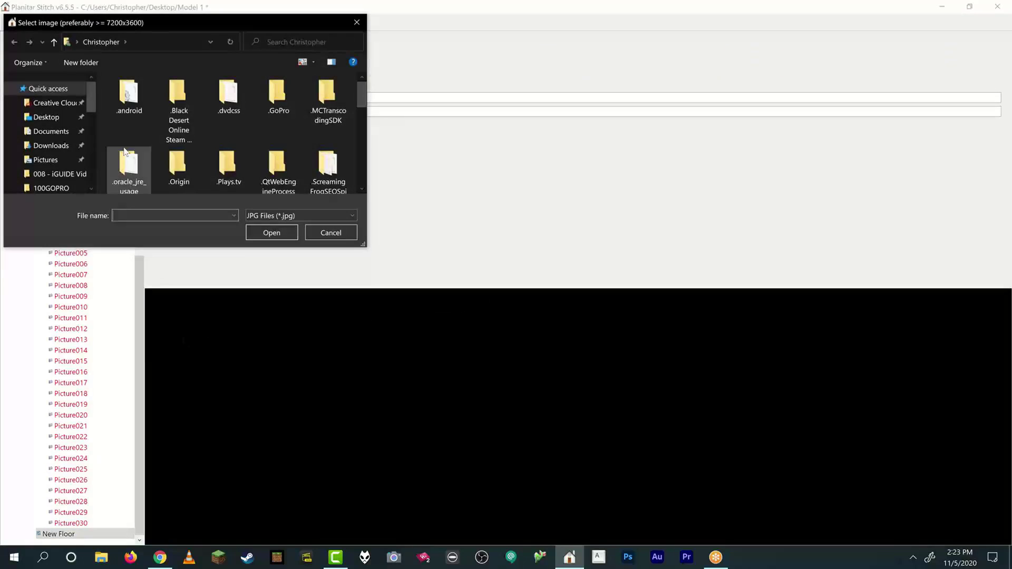
left_click(47, 117)
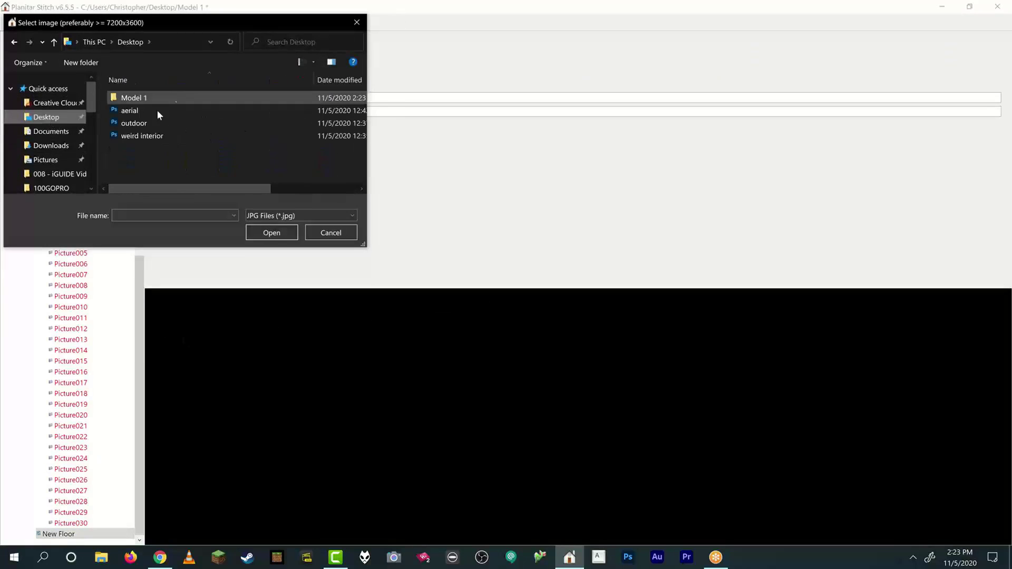
left_click(134, 111)
left_click(282, 237)
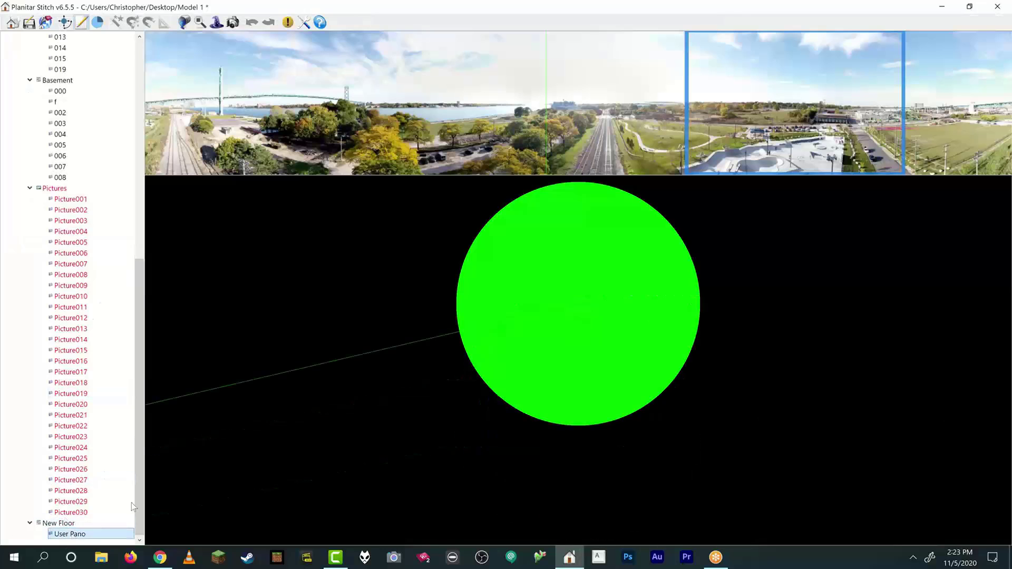
scroll(625, 261, "down", 10)
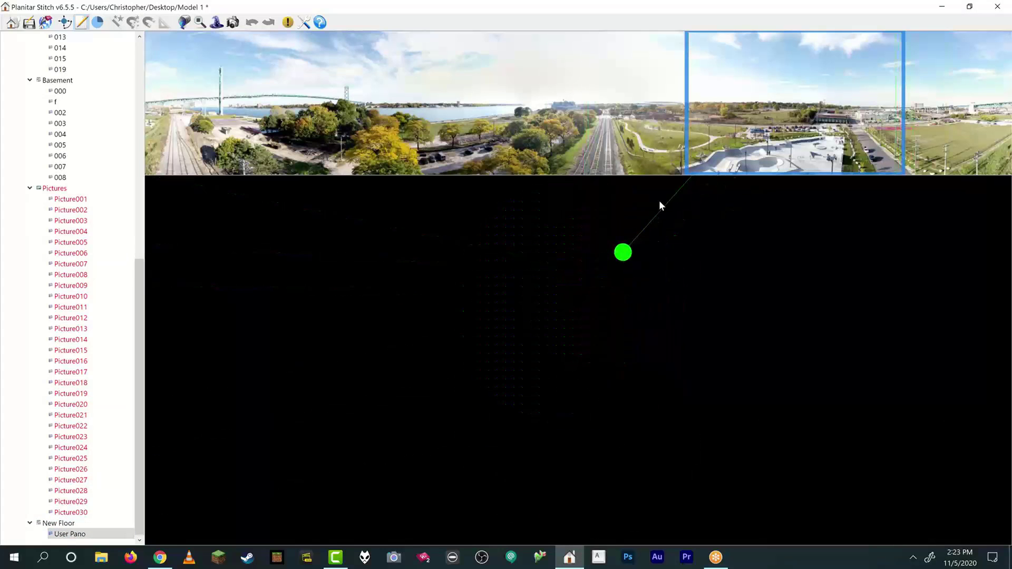
scroll(659, 201, "down", 1)
scroll(672, 183, "up", 1)
Step: Add the Desktop's weird interior image as a user pano on the Main Floor
scroll(66, 174, "up", 12)
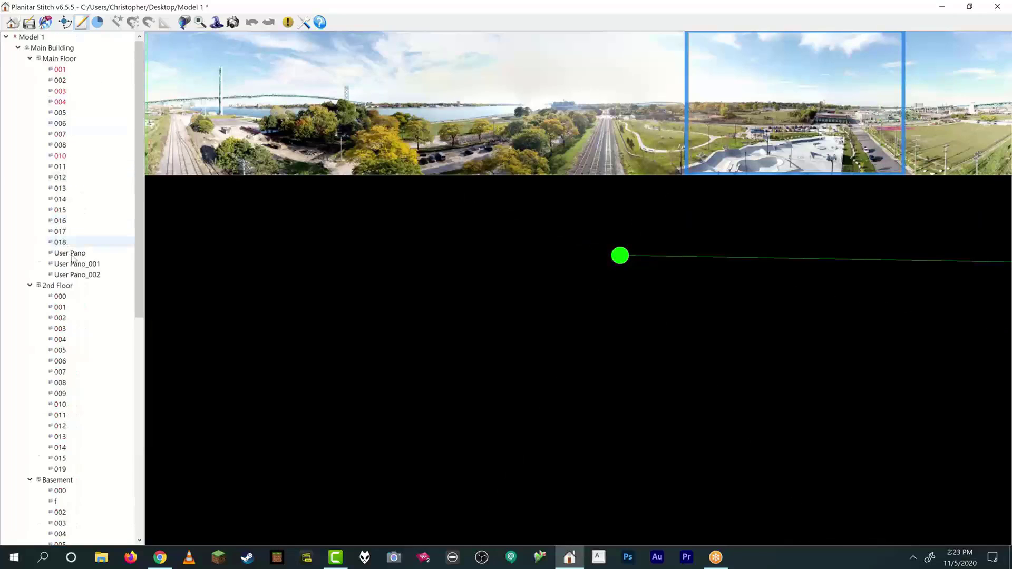
left_click(60, 188)
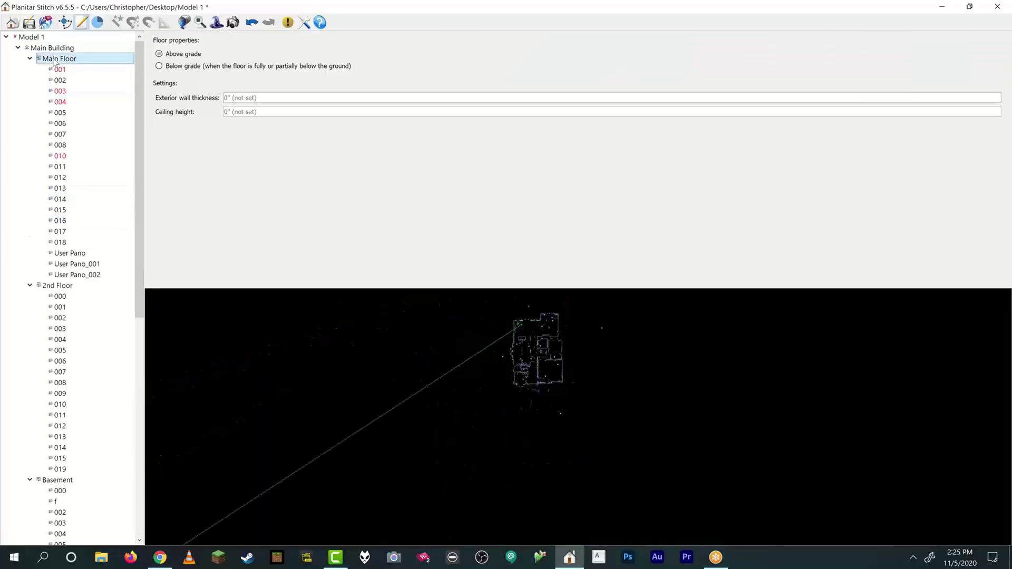
left_click(59, 59)
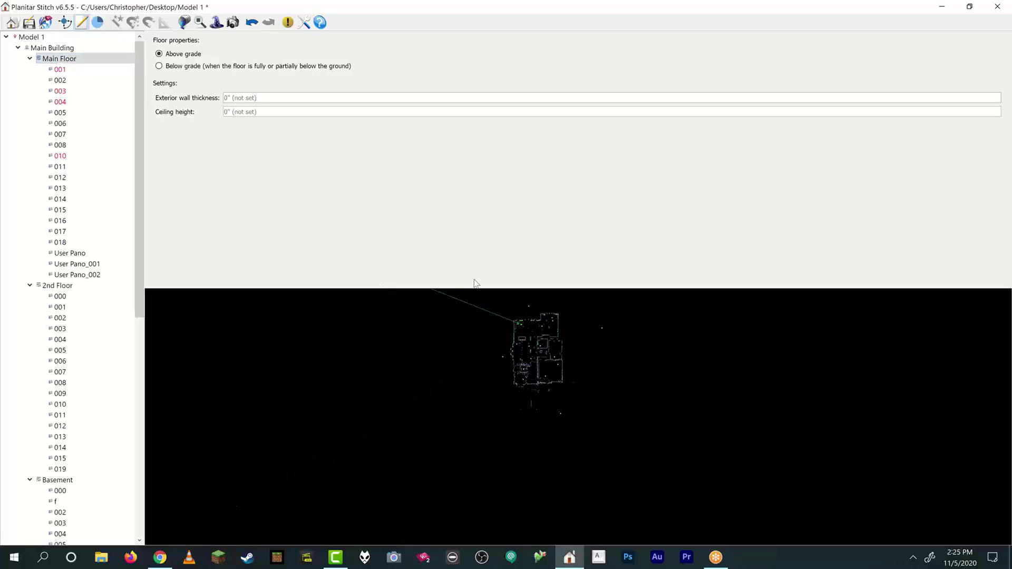
scroll(527, 309, "up", 5)
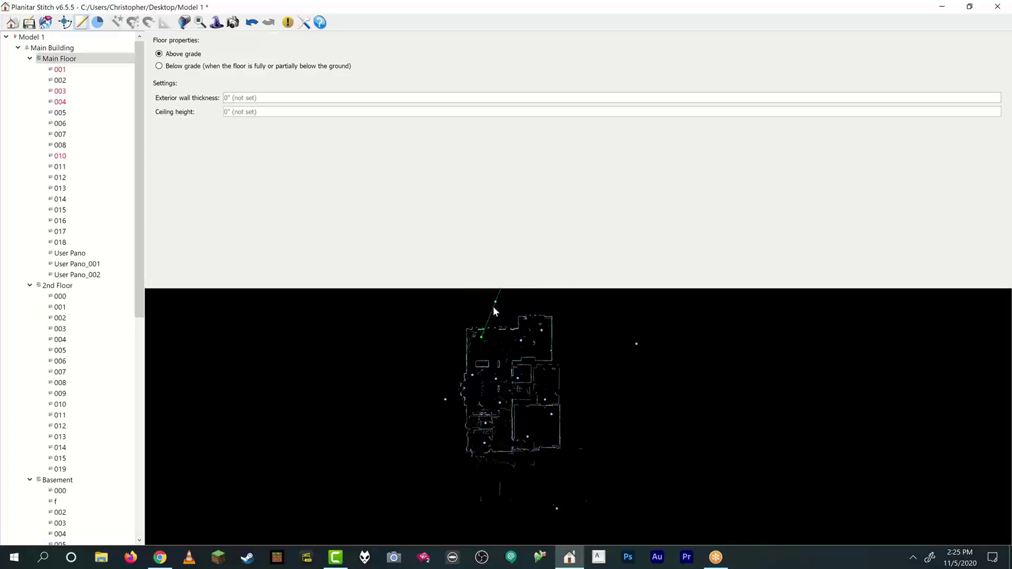
right_click(53, 58)
left_click(85, 117)
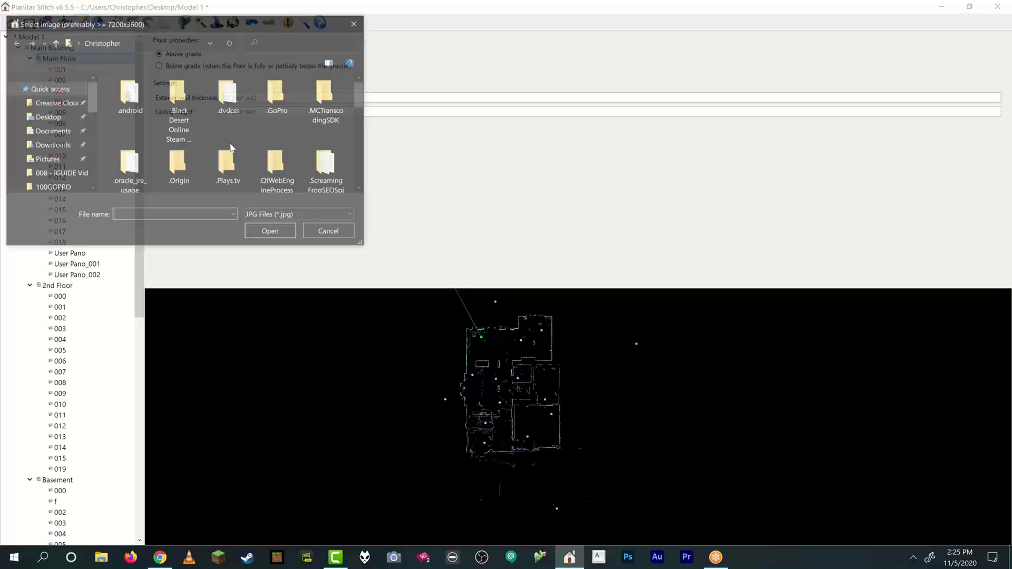
left_click(49, 118)
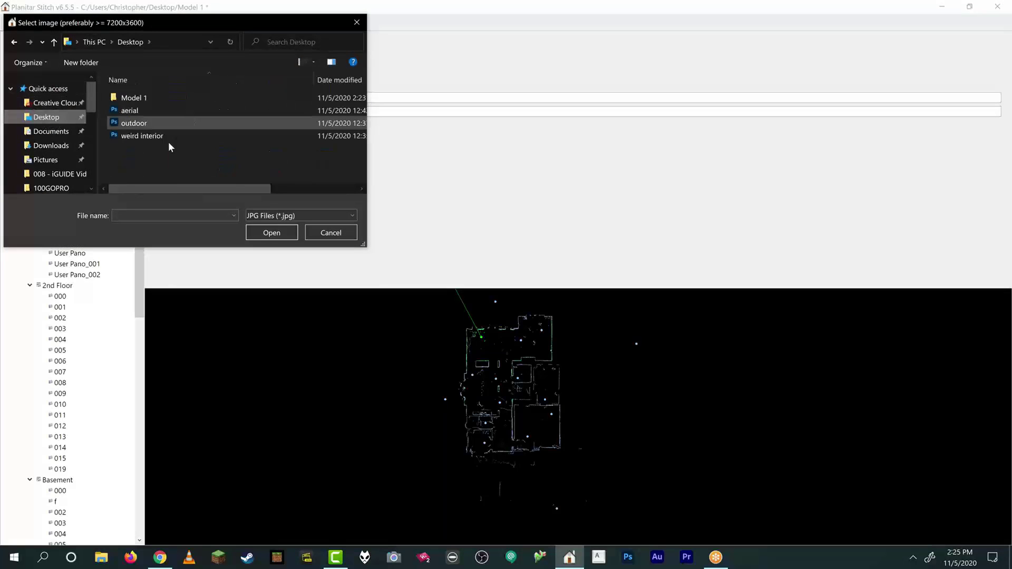
left_click(153, 136)
left_click(277, 231)
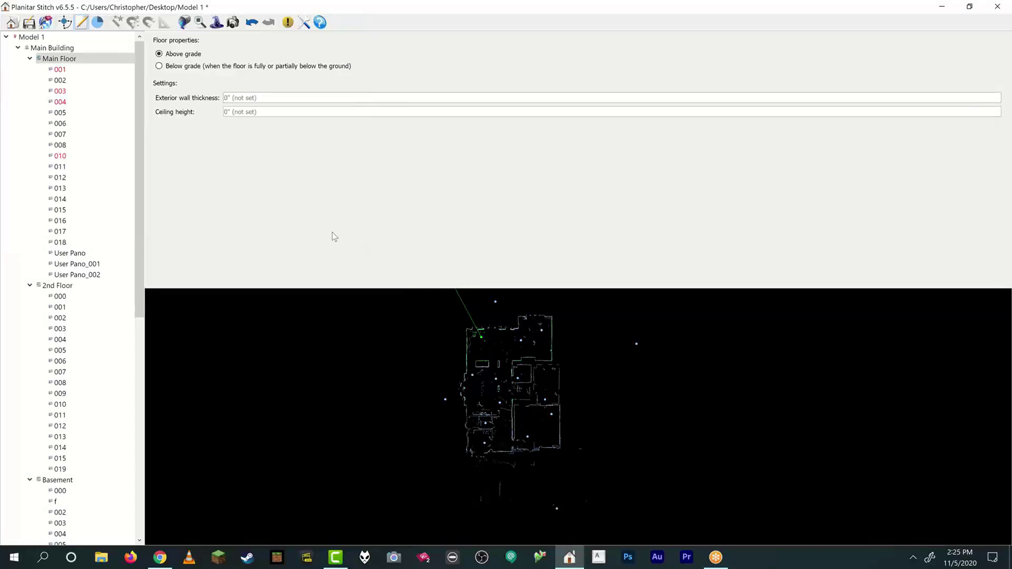
Step: Look around User Pano_003 in the Take Snapshots preview and close it
left_click(86, 276)
left_click(84, 286)
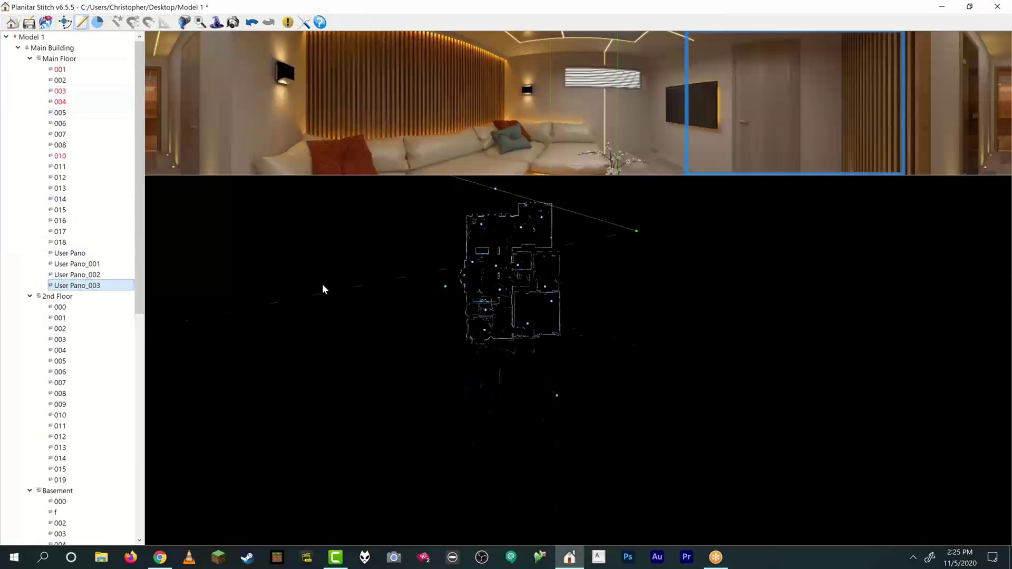
left_click(233, 22)
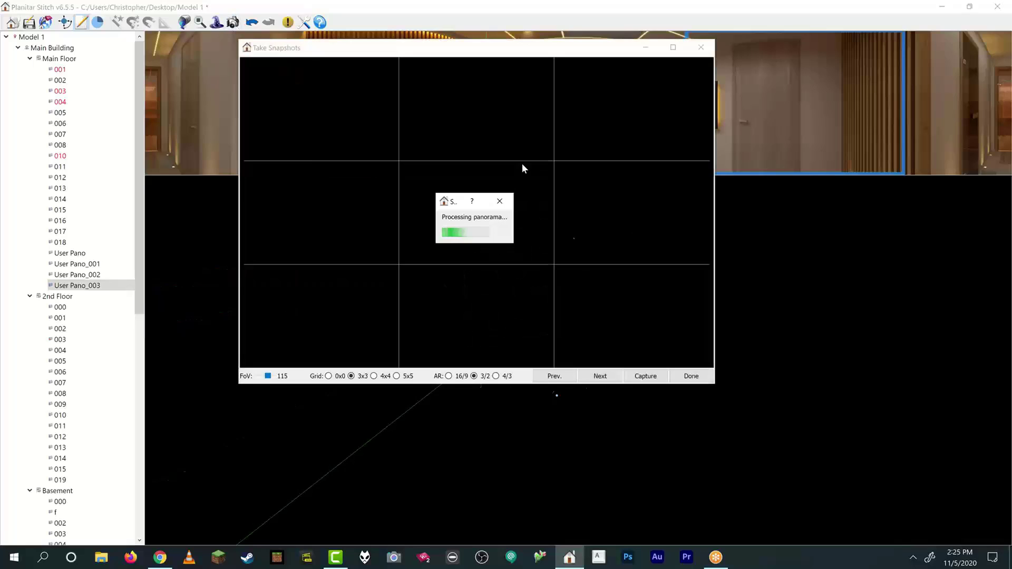
left_click_drag(642, 261, 559, 253)
left_click(701, 46)
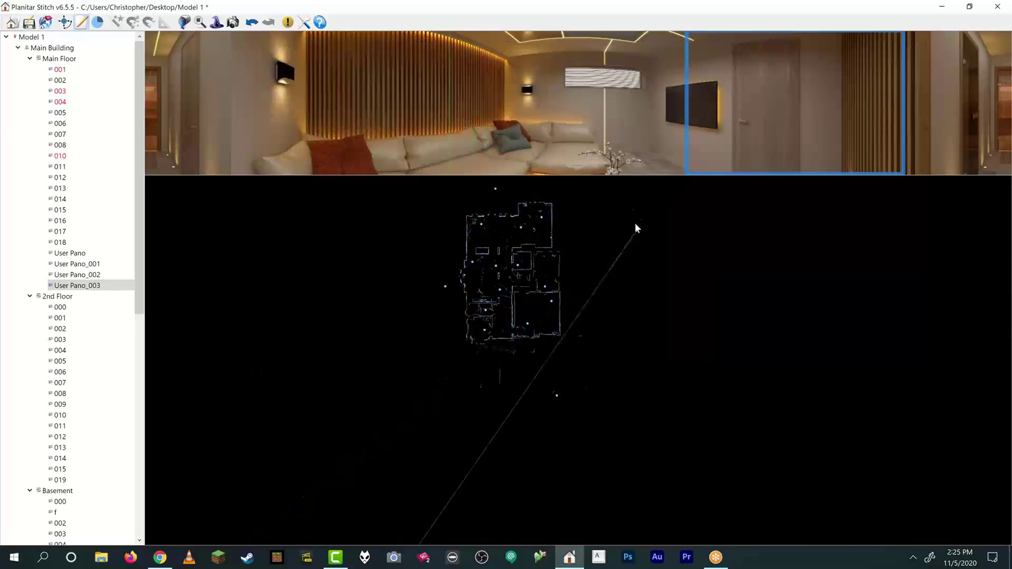
Step: Move User Pano_003's marker to outside the house's upper exterior wall, beside the pano marker already there
scroll(634, 222, "up", 3)
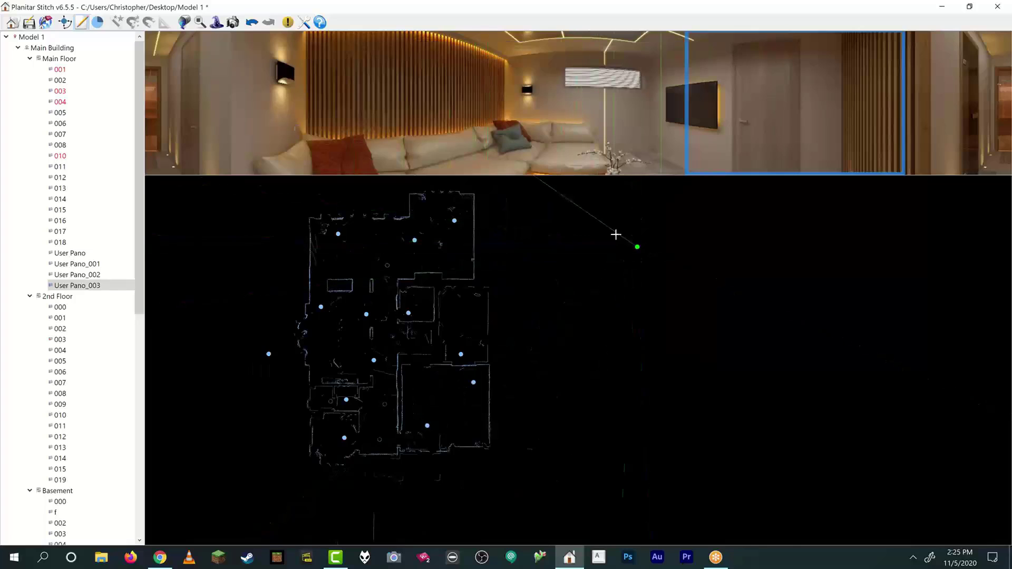
left_click(65, 22)
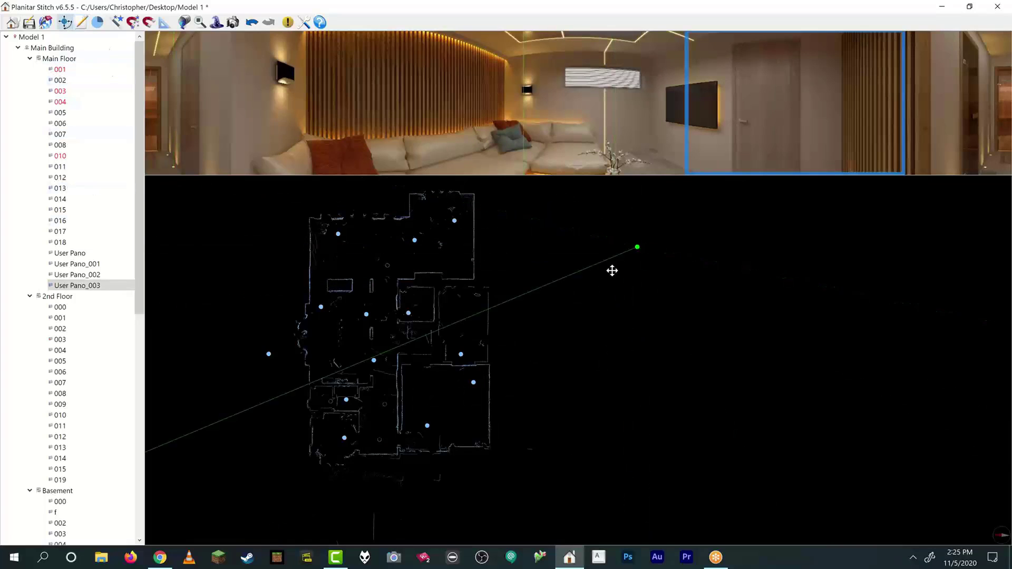
left_click(367, 212)
scroll(355, 181, "down", 3)
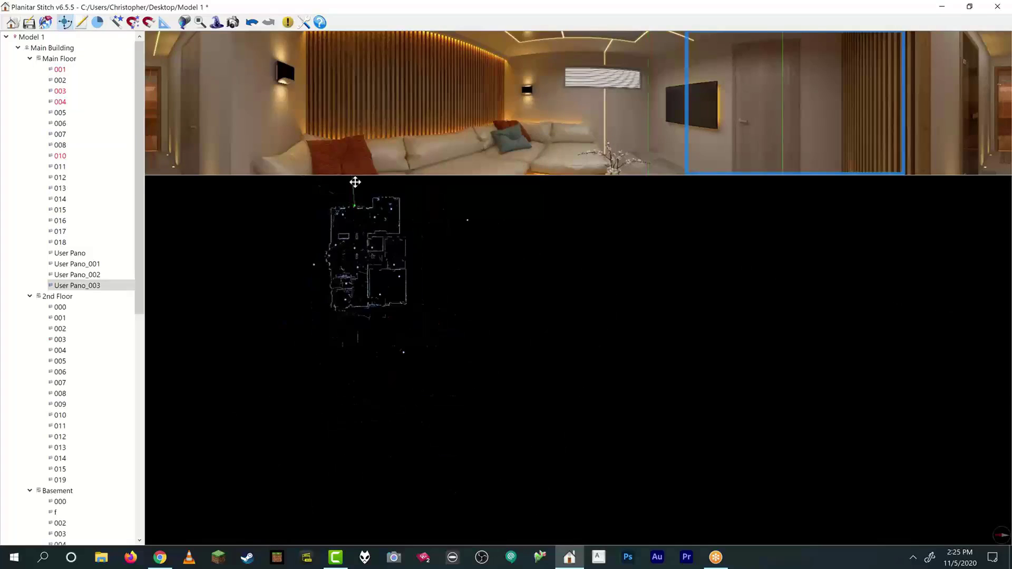
scroll(342, 181, "up", 4)
left_click_drag(385, 269, 413, 192)
scroll(492, 193, "down", 2)
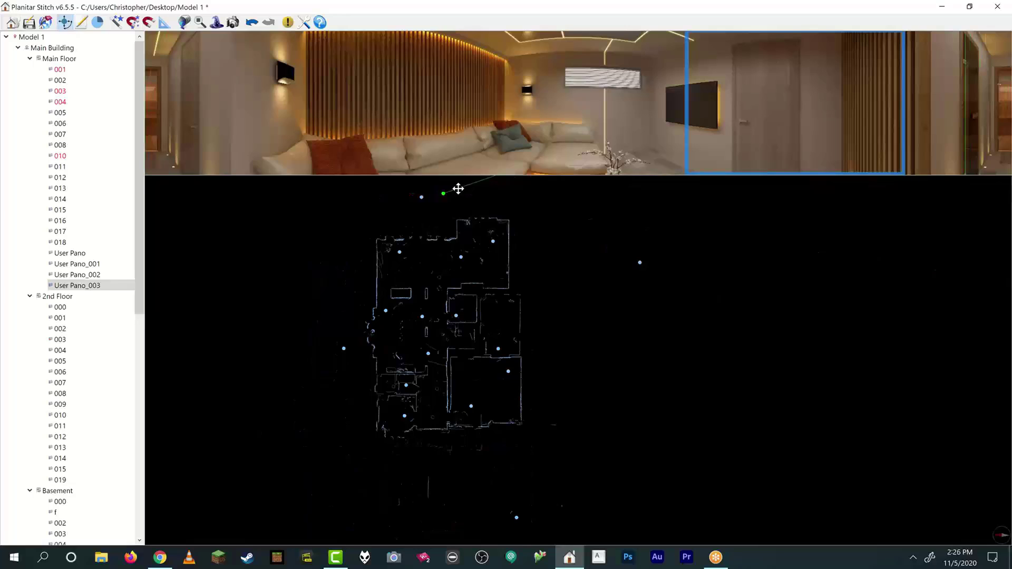
left_click_drag(443, 193, 220, 240)
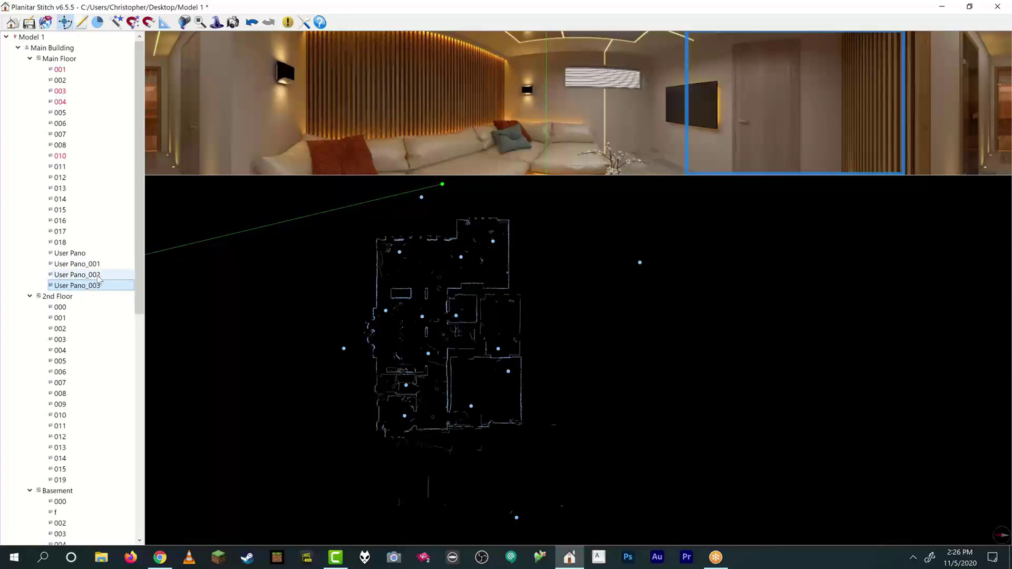
Step: Hide User Pano_003 in the iGUIDE
key("Up")
left_click(89, 286)
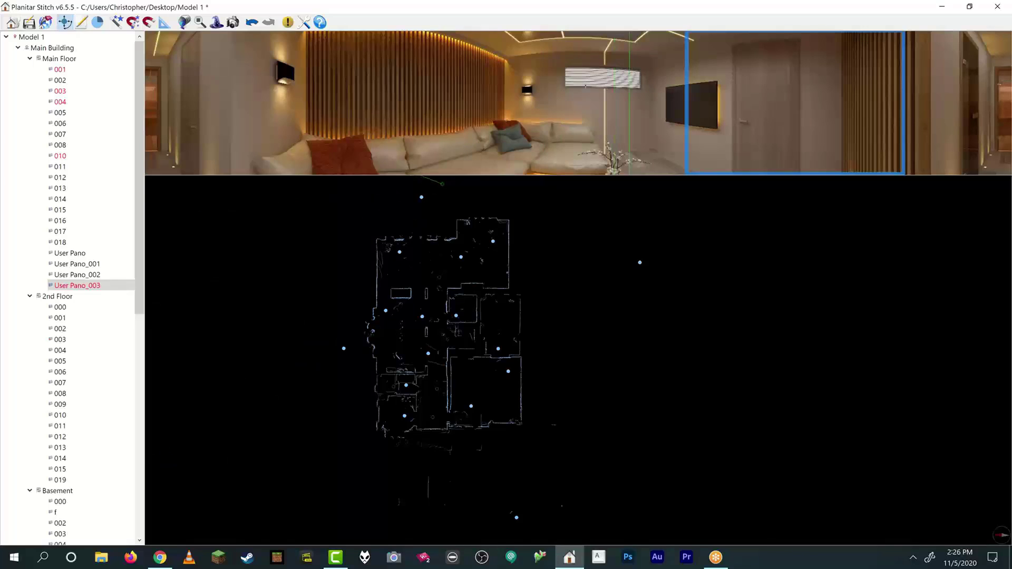
scroll(474, 131, "up", 2)
scroll(456, 192, "down", 2)
Step: Place a text label reading "Aerial" on the floor plan, immediately to the right of User Pano_003's hollow marker
scroll(456, 193, "up", 5)
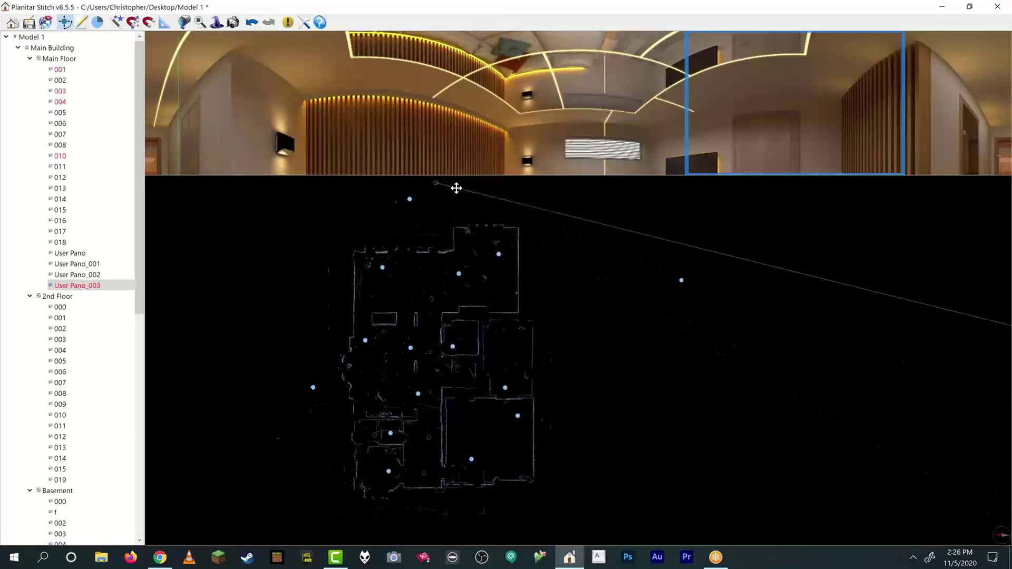
key("Up")
key("Up")
key("Up")
key("Up")
key("Up")
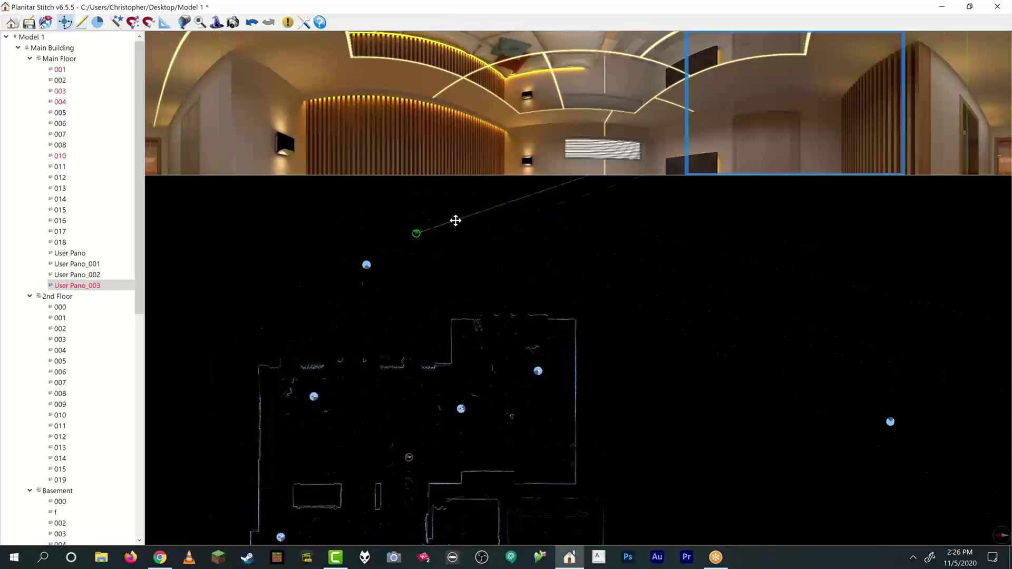
left_click(81, 22)
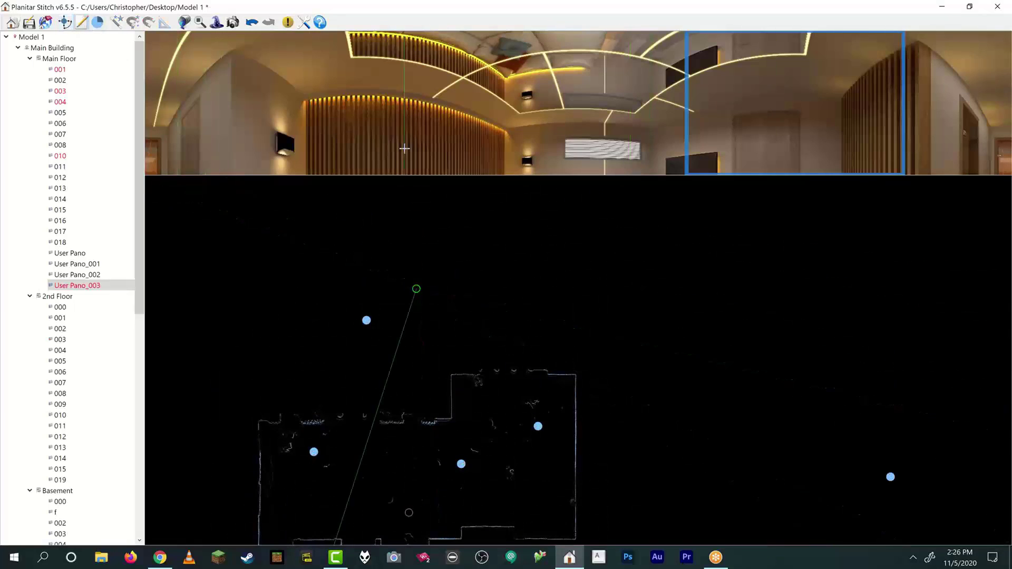
left_click(454, 291)
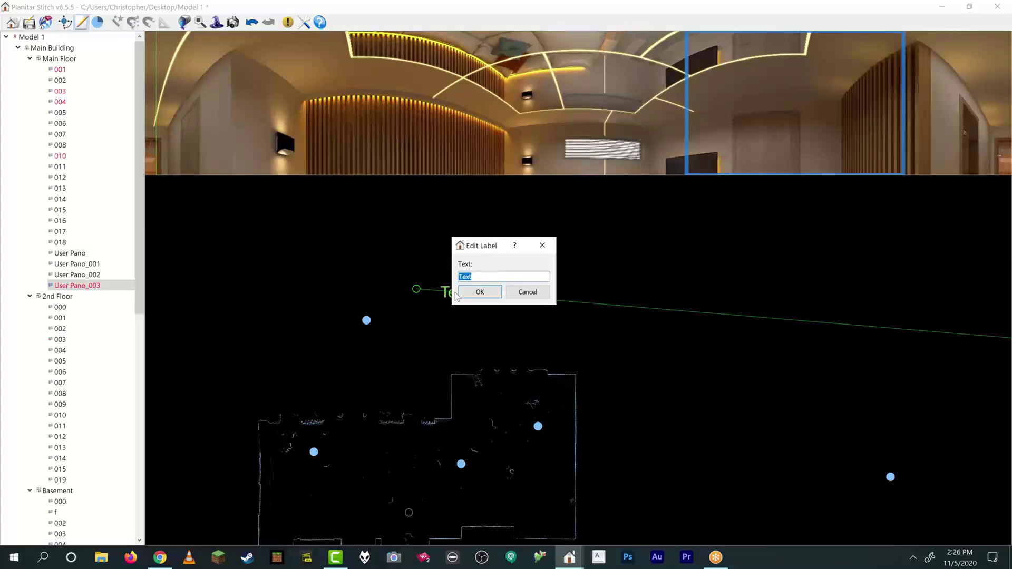
type("Aerial")
left_click(485, 293)
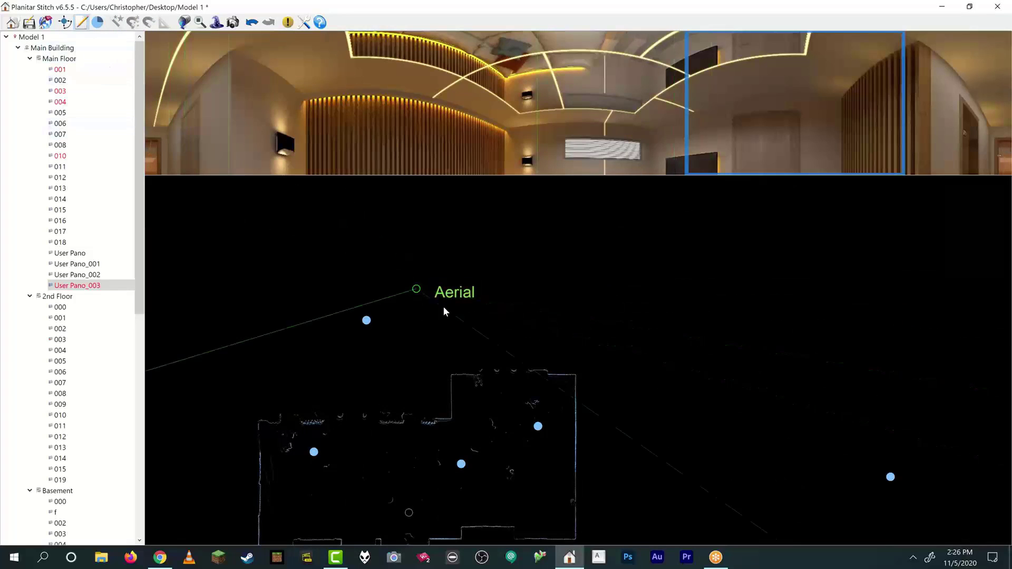
left_click_drag(460, 294, 452, 291)
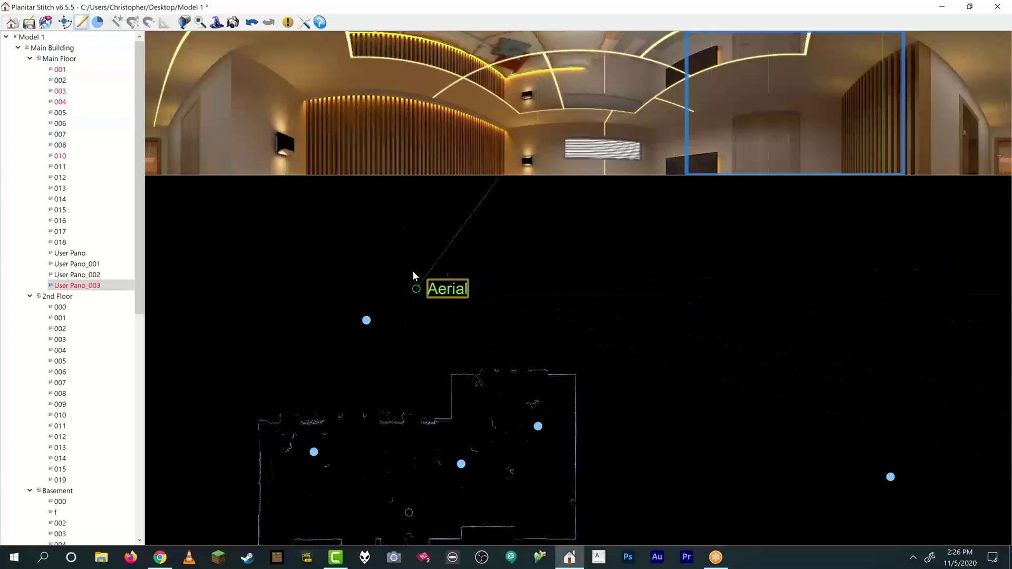
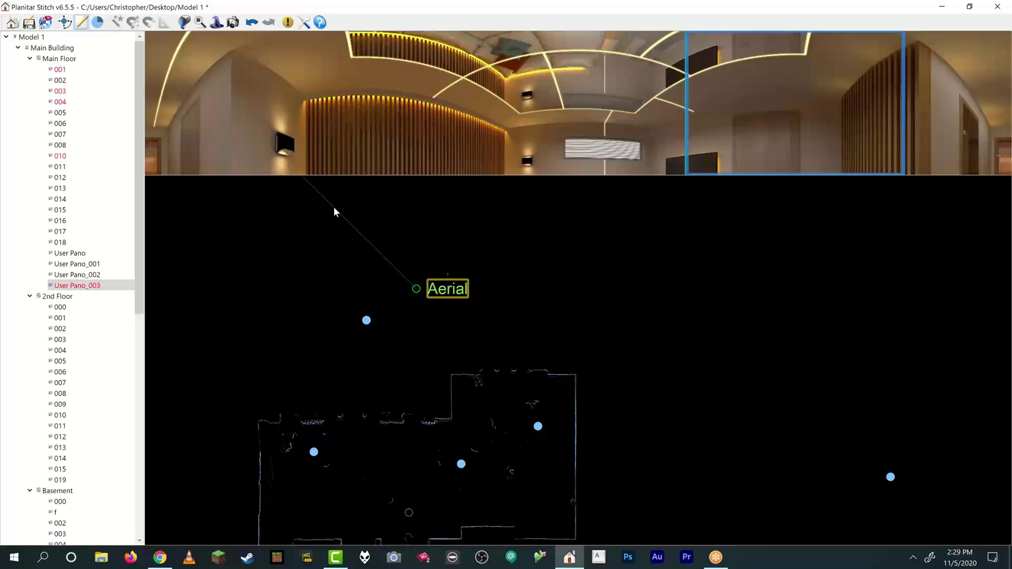
Step: Switch to Chrome with the User Panos and Points of Interest article
left_click(161, 550)
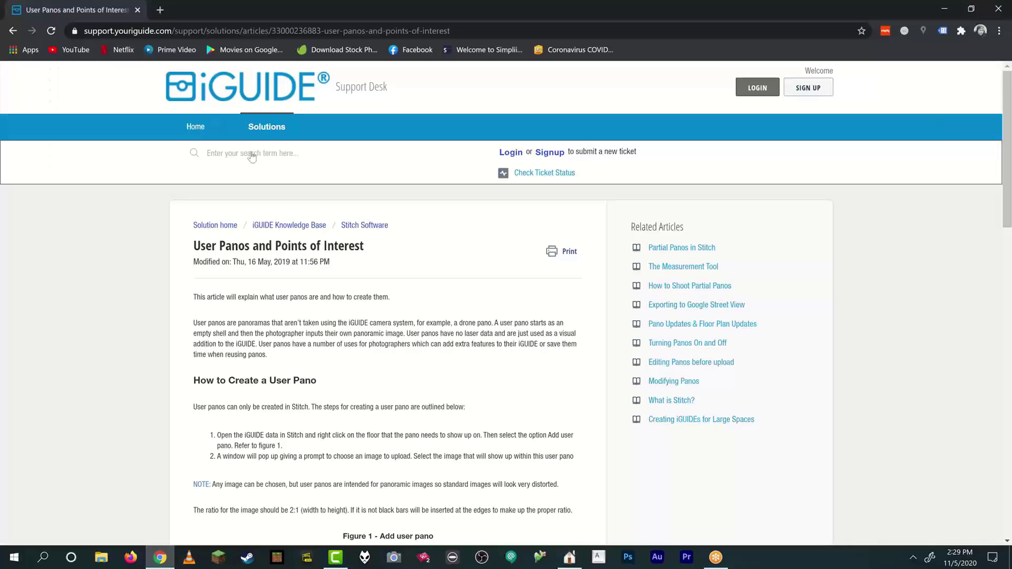
Step: Look through the User Panos and Points of Interest article down to the Uses for User Panos section
scroll(494, 224, "down", 14)
scroll(495, 224, "up", 2)
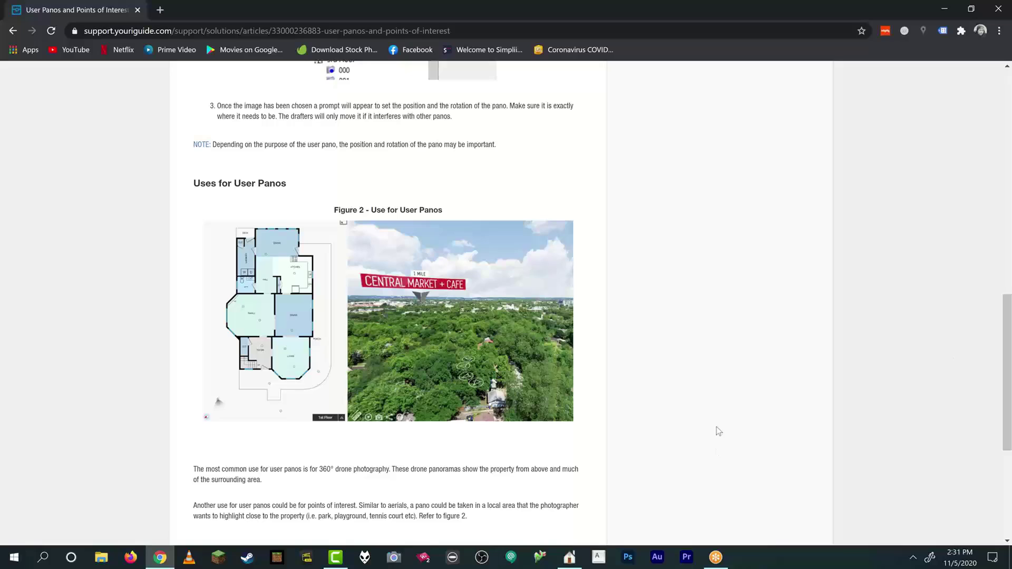
Step: Switch to Planitar Stitch and display the Main Floor's User Pano in the panorama view
left_click(570, 556)
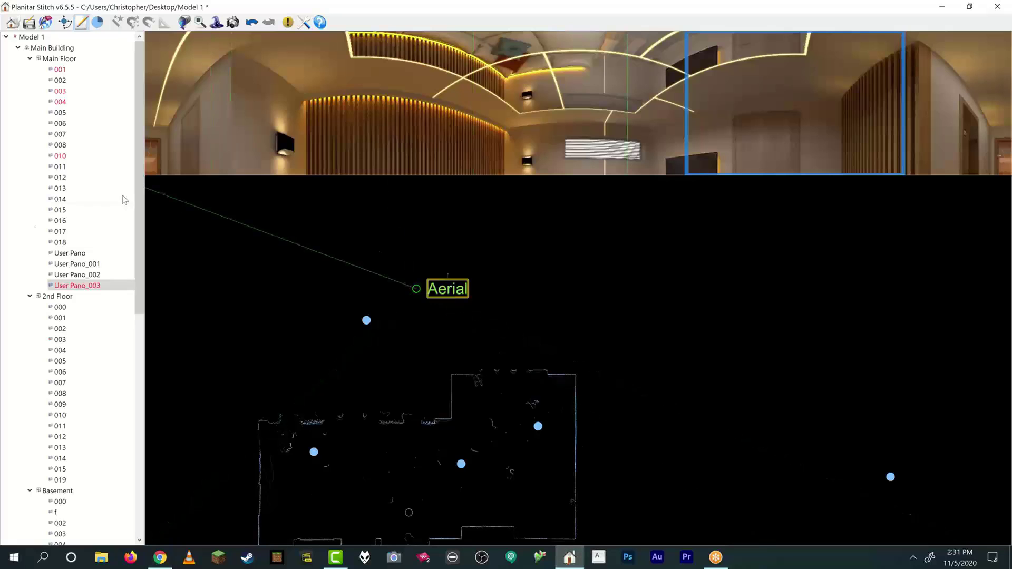
left_click(70, 253)
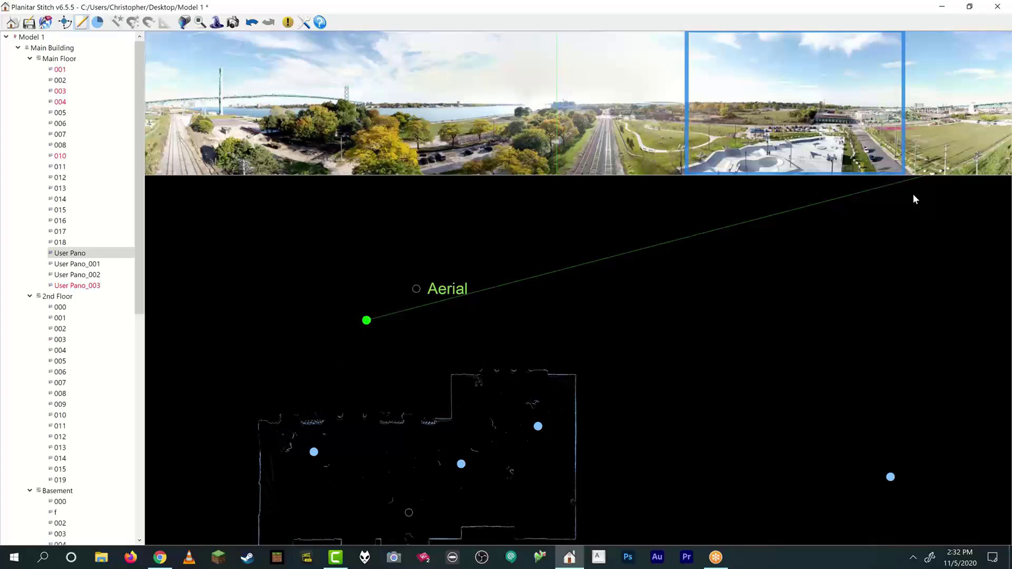
left_click(904, 180)
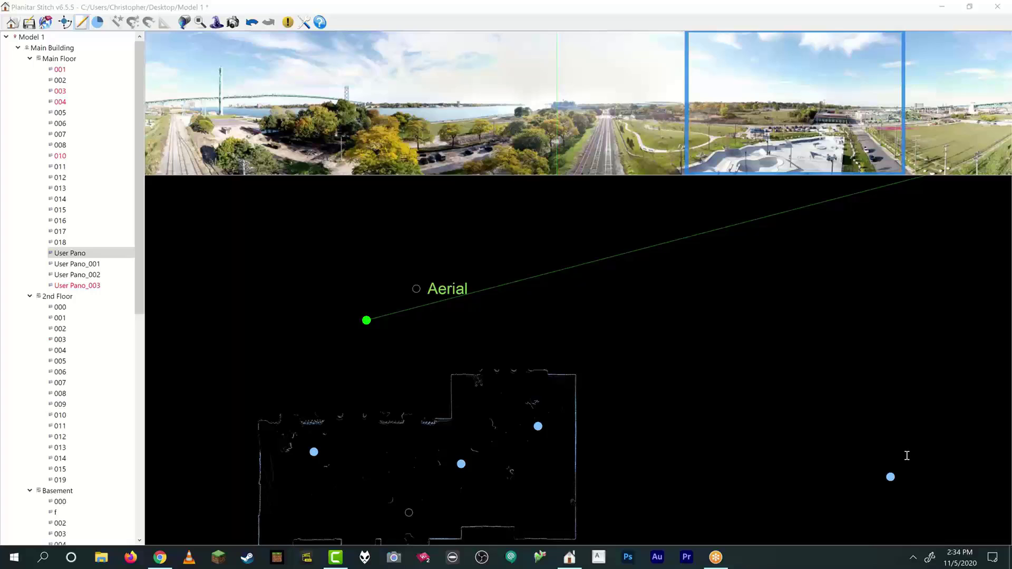
left_click(578, 224)
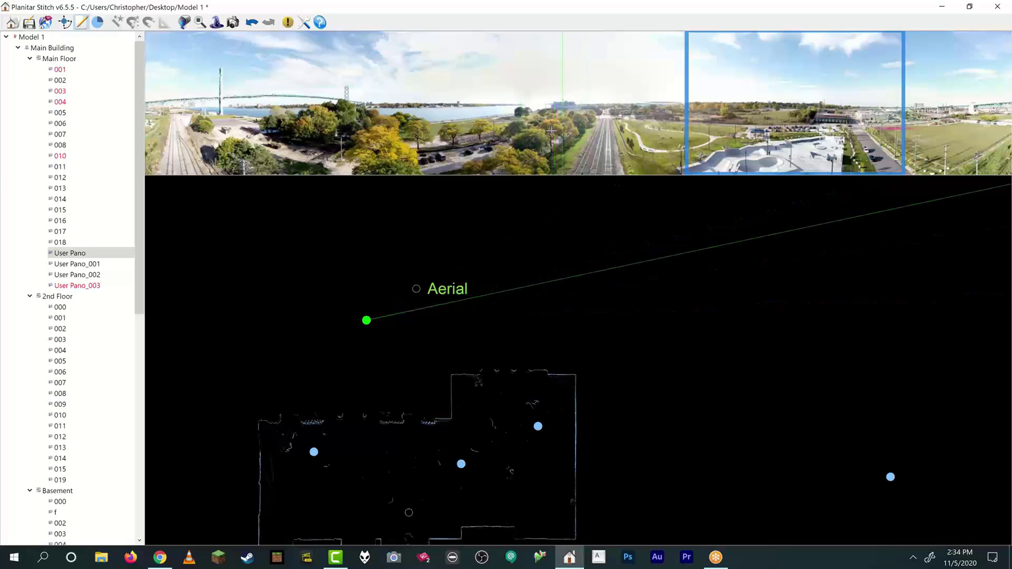
Step: Switch to Chrome and open goiguide.com in a new tab, keeping the support article open
left_click(160, 557)
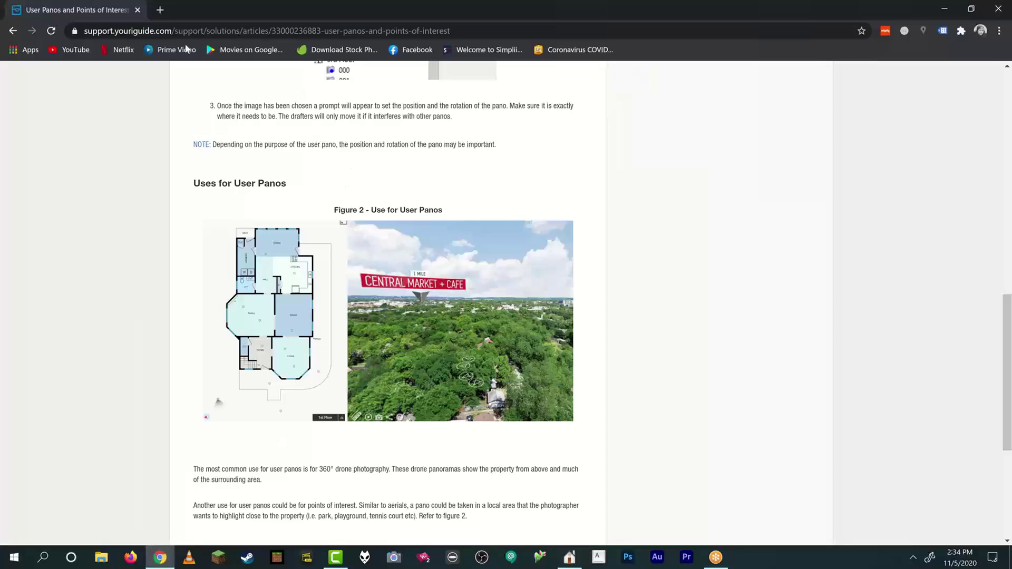
left_click(161, 11)
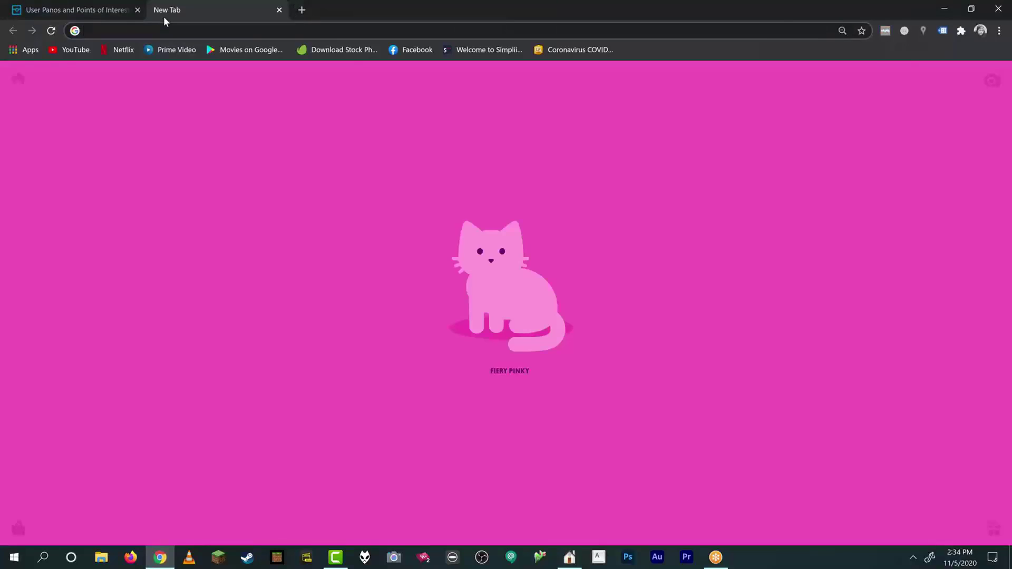
type("goiguide.c")
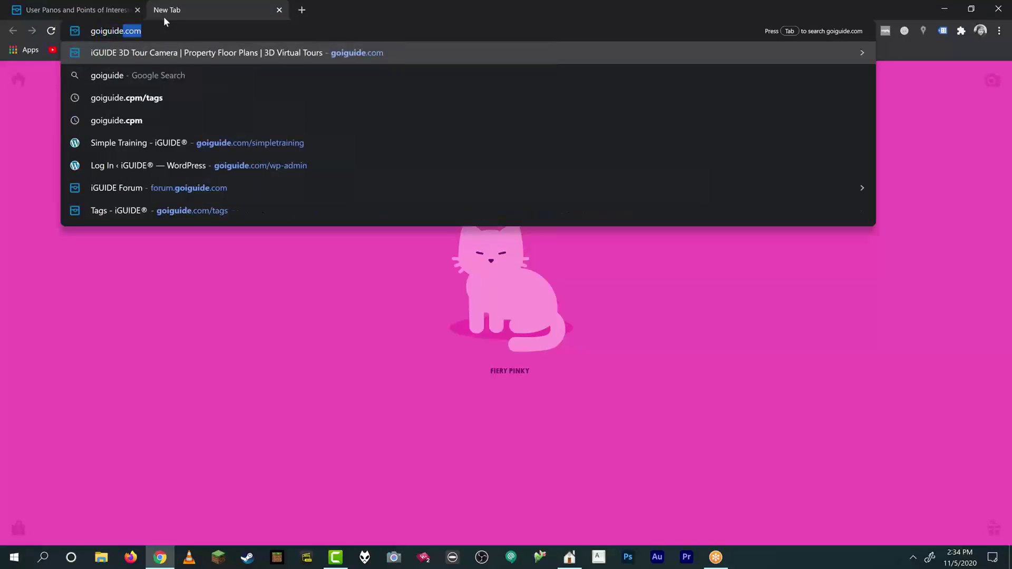
type("om")
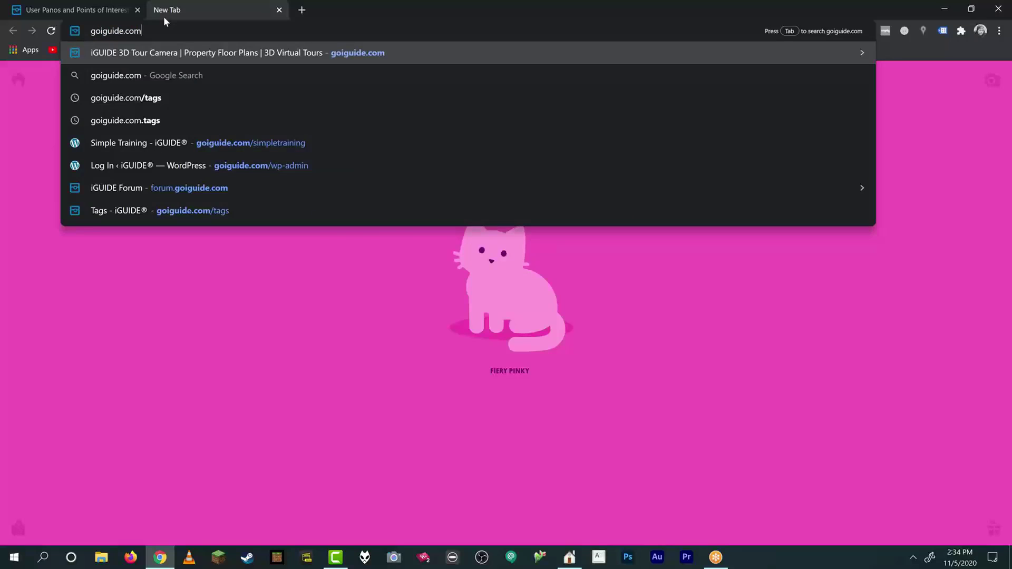
key("Return")
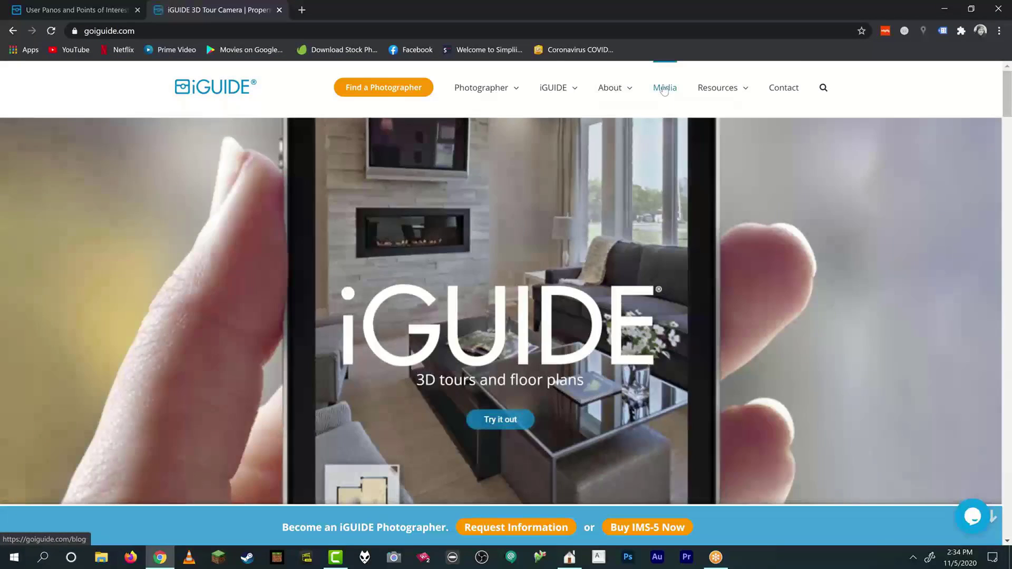
Step: Open the iGUIDE site's Media page, filter its posts to Webinar and browse the Master Class listings
left_click(665, 90)
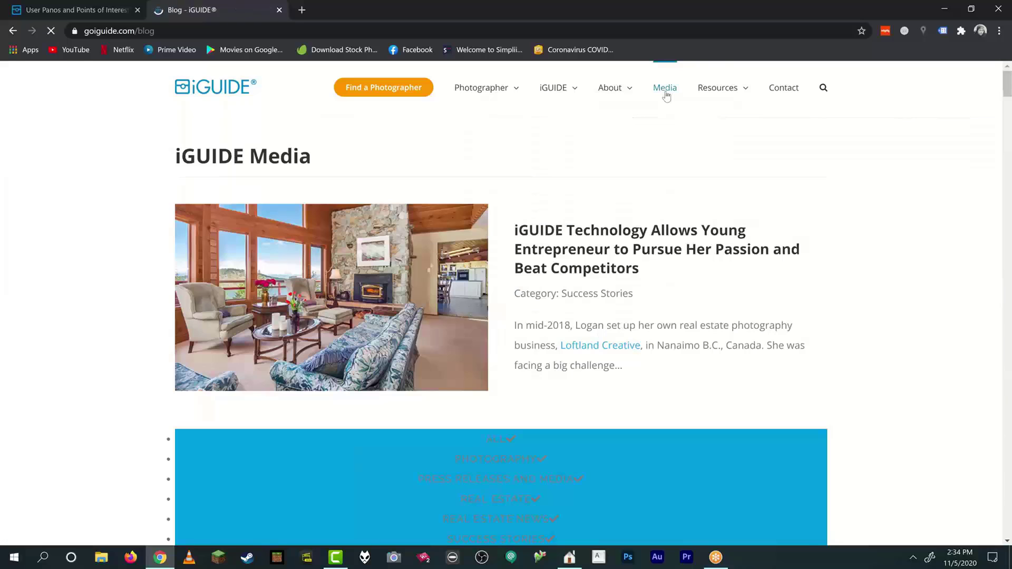
scroll(585, 294, "down", 2)
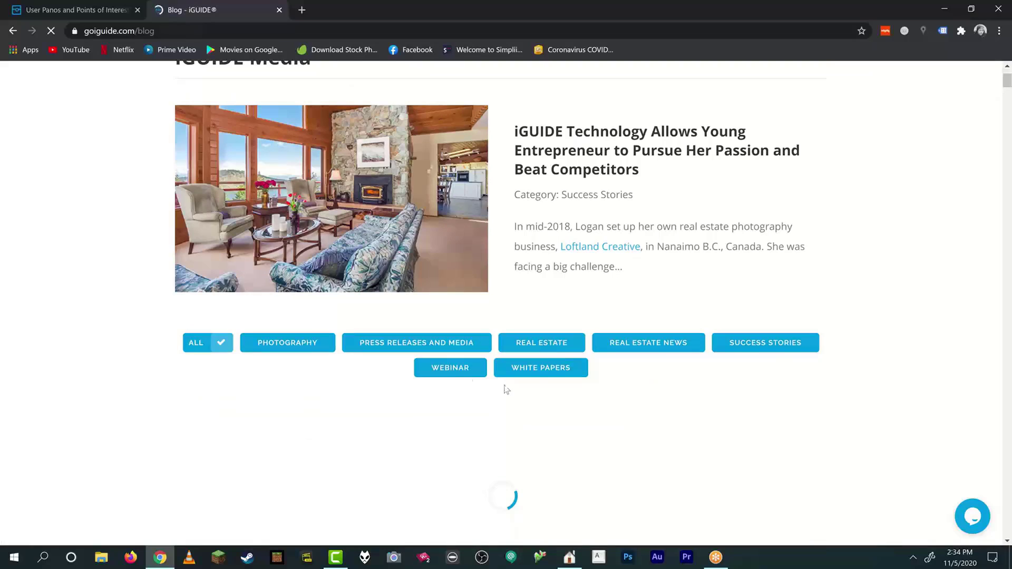
left_click(463, 367)
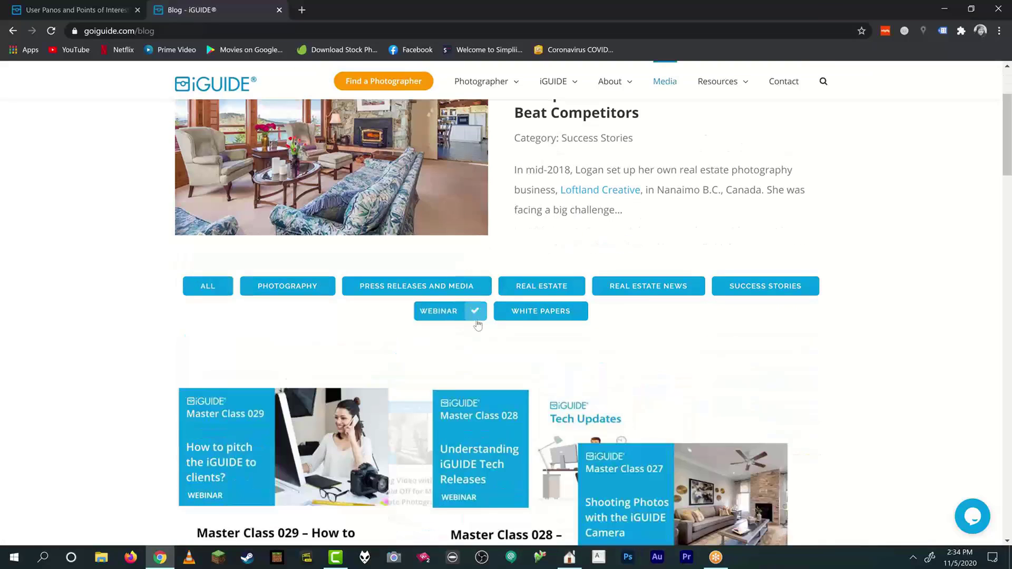
scroll(678, 373, "down", 3)
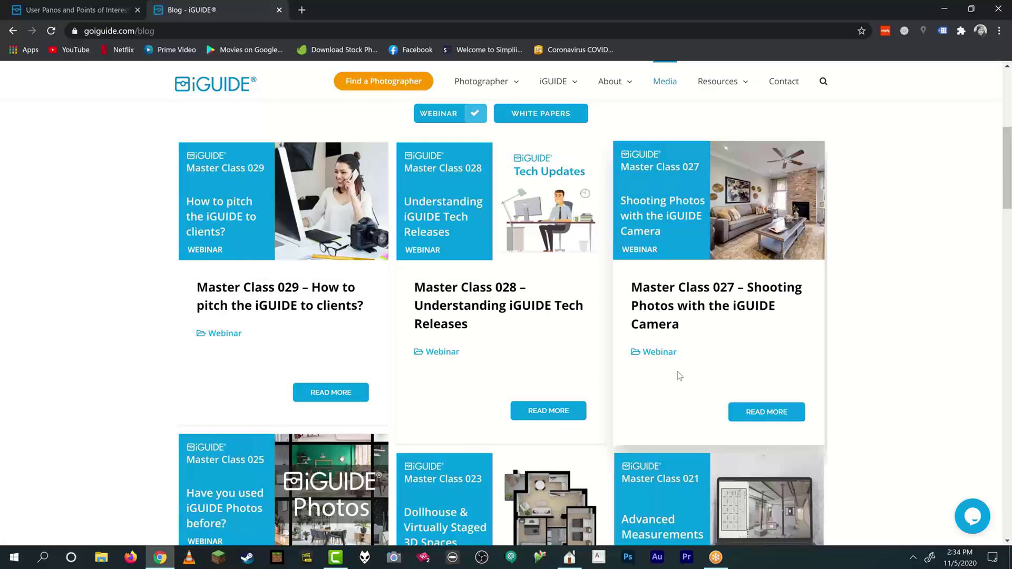
scroll(679, 375, "down", 4)
scroll(679, 375, "up", 6)
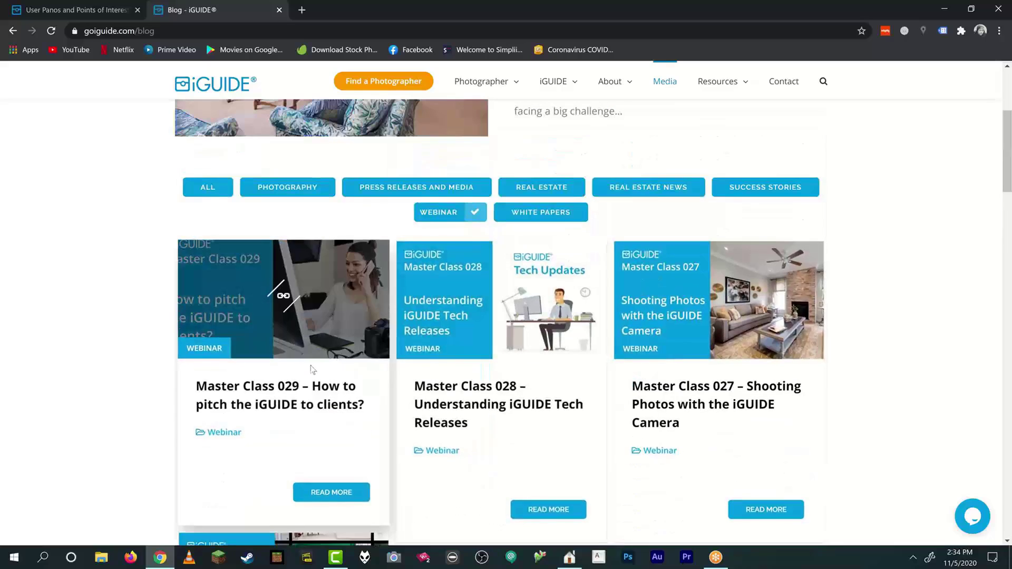
Step: Open the Master Class 029 post on pitching the iGUIDE to clients and look over its video, description and related posts
left_click(272, 407)
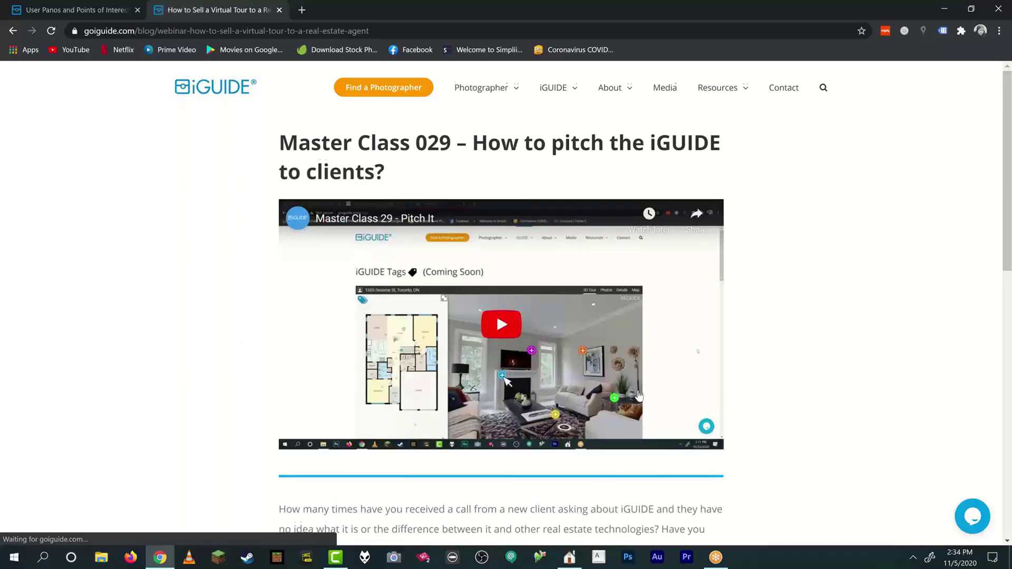
scroll(632, 394, "down", 4)
scroll(639, 393, "down", 4)
scroll(369, 185, "up", 2)
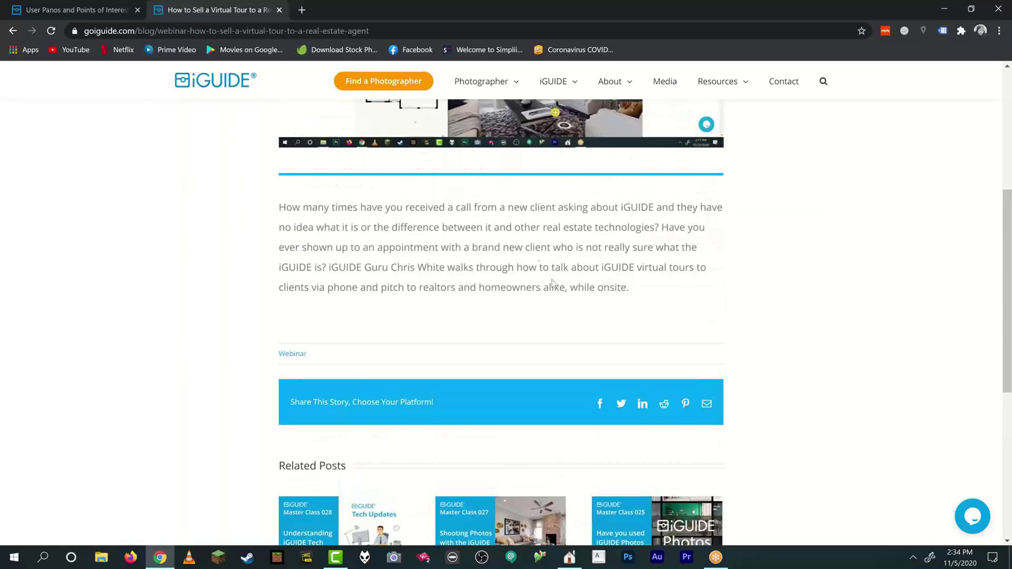
scroll(554, 284, "down", 5)
scroll(625, 211, "up", 10)
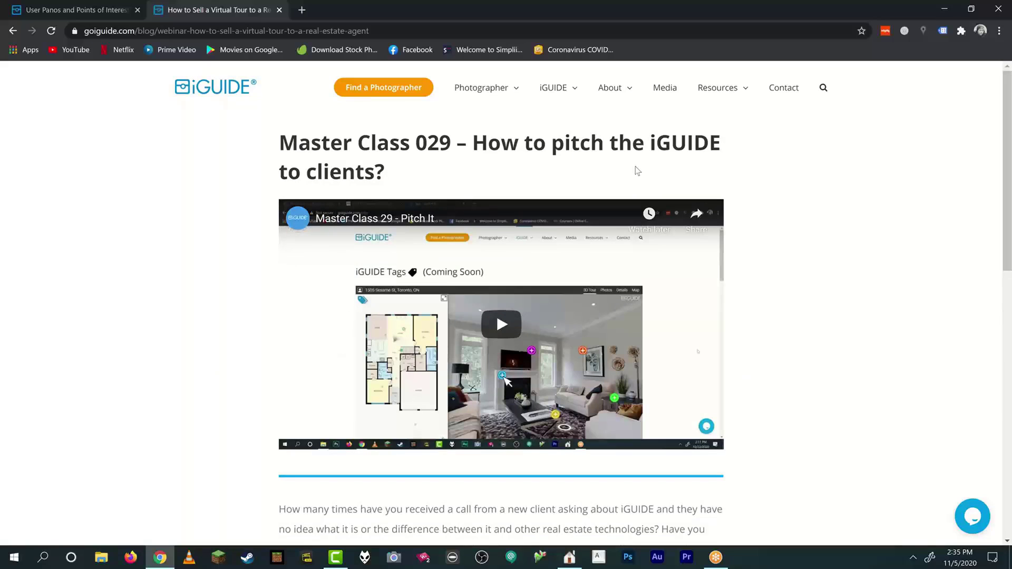
scroll(532, 366, "down", 4)
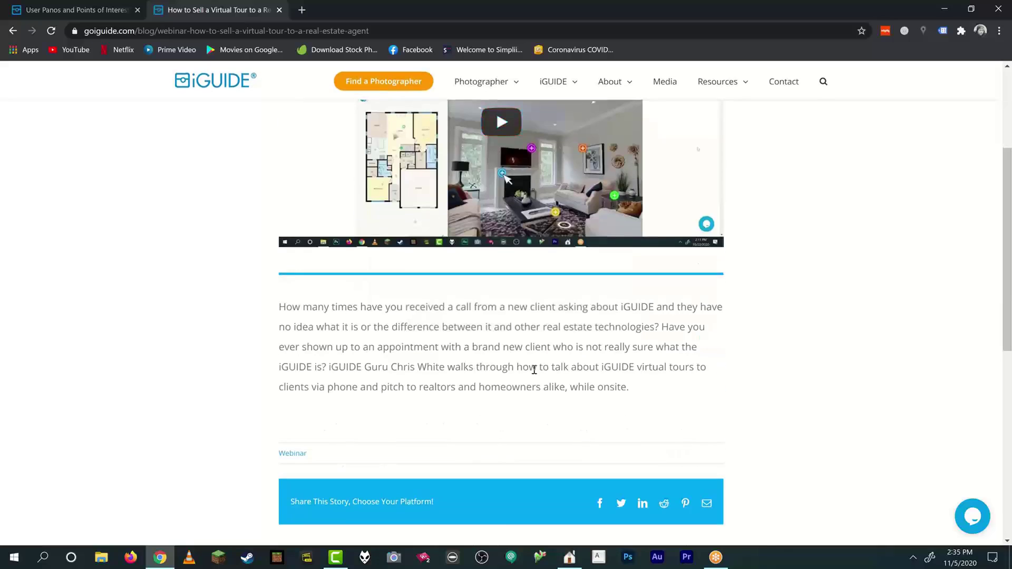
scroll(521, 409, "up", 4)
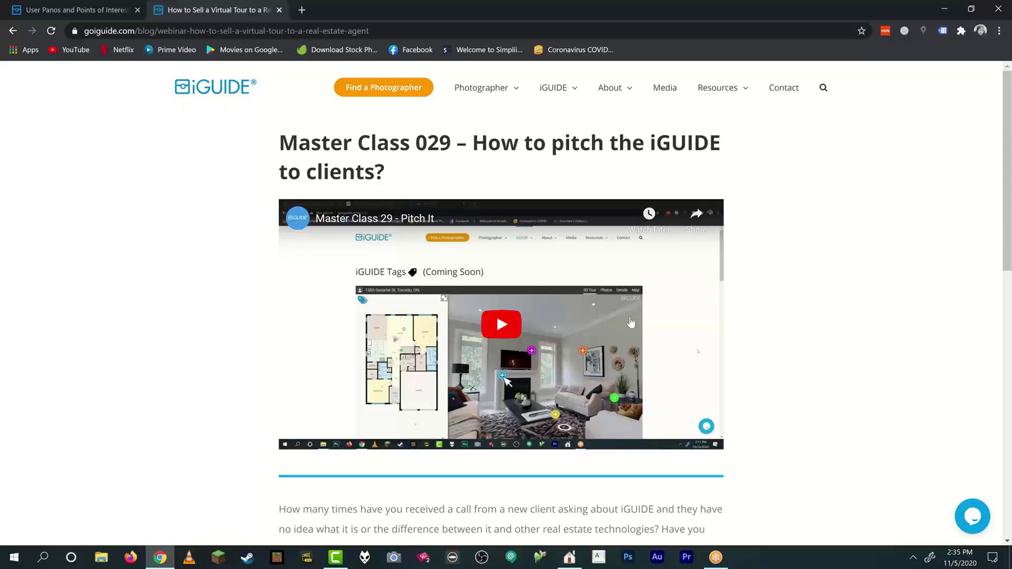
left_click(941, 388)
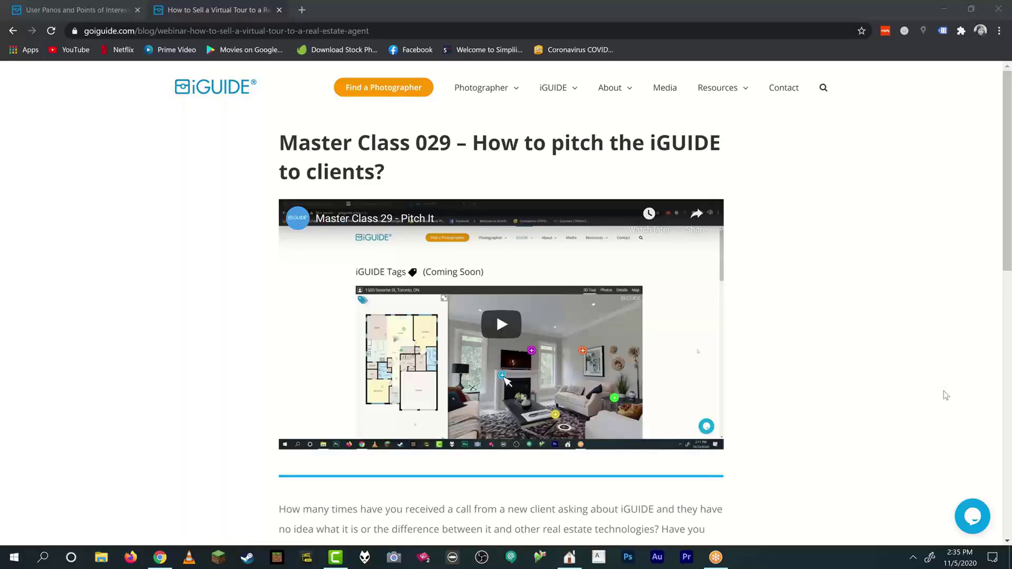